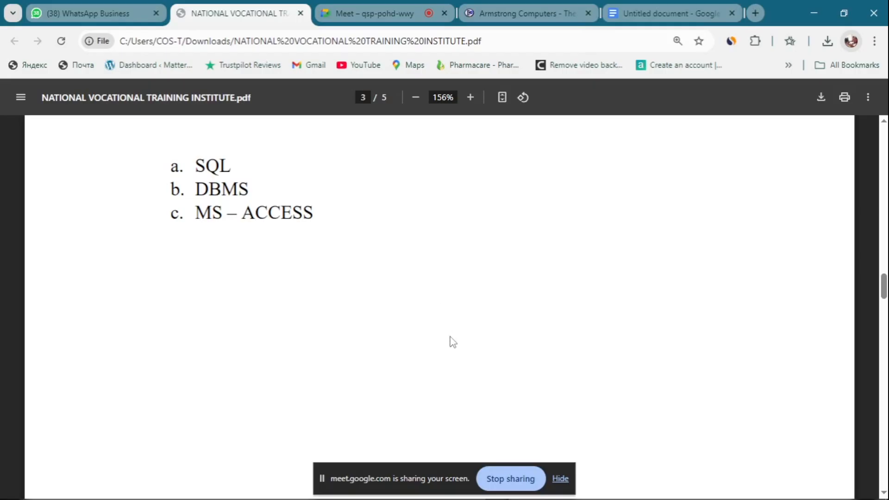
# Step: Scroll through the exam PDF to find the Section B table task
pyautogui.scroll(-10, 454, 333)
pyautogui.scroll(-3, 459, 322)
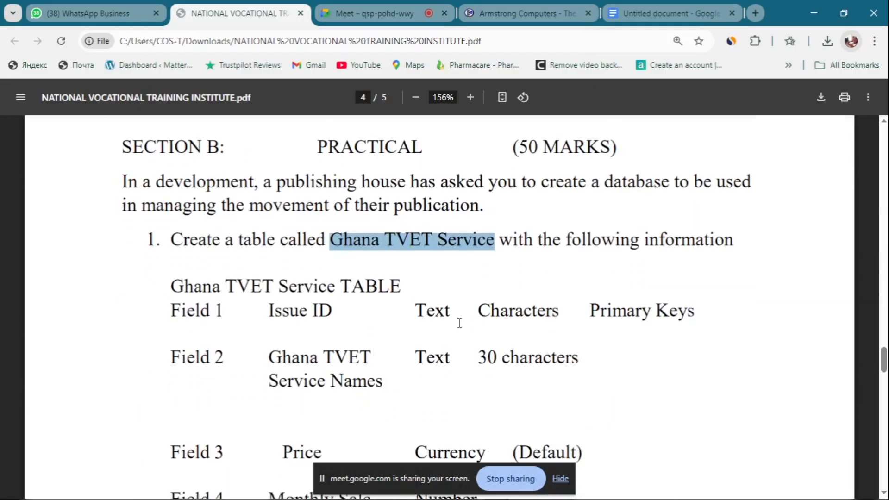
pyautogui.scroll(1, 338, 224)
pyautogui.click(343, 221)
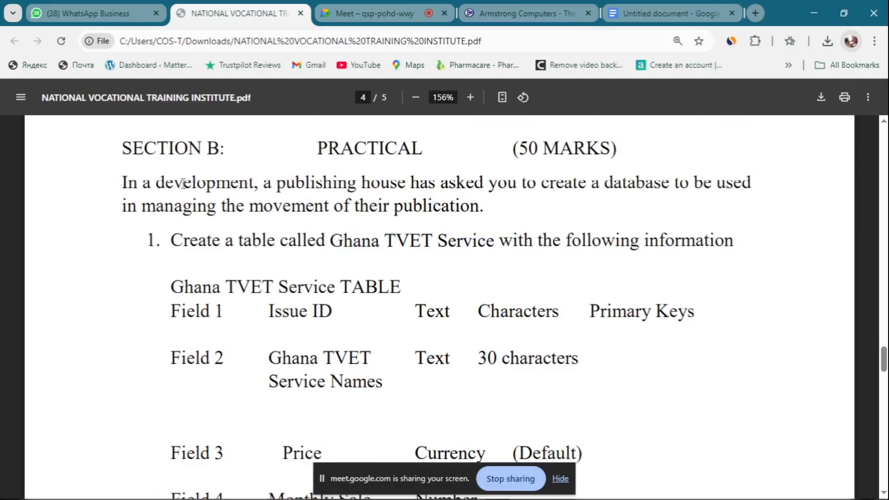
pyautogui.scroll(1, 256, 204)
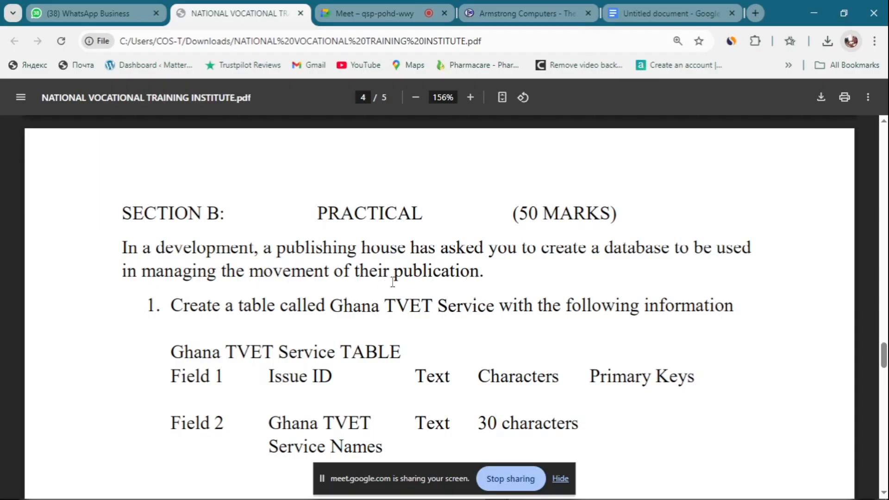
pyautogui.scroll(-1, 368, 285)
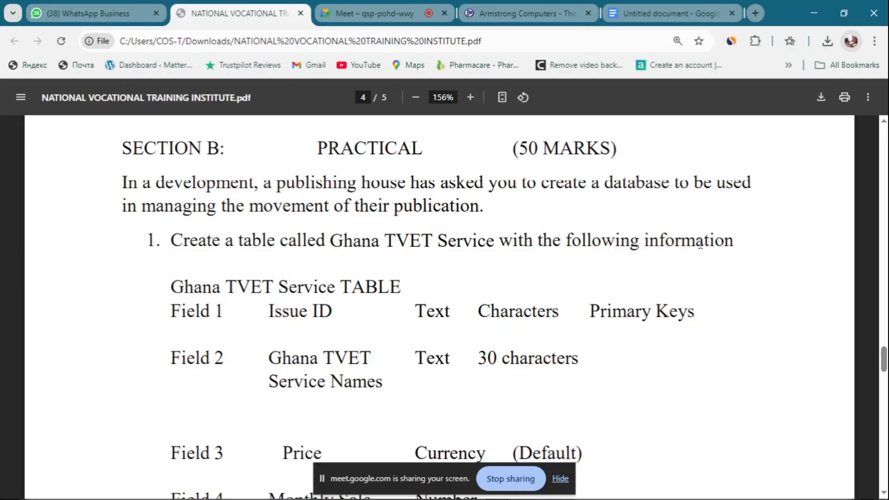
# Step: Highlight the 'Ghana TVET Service' table name and field rows, then minimize Chrome
pyautogui.moveTo(164, 291); pyautogui.dragTo(428, 387)
pyautogui.click(318, 269)
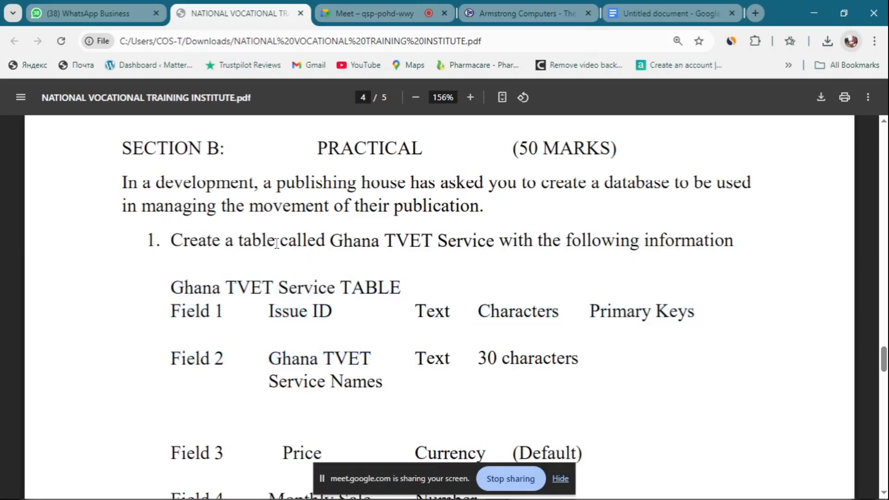
pyautogui.moveTo(329, 242); pyautogui.dragTo(491, 242)
pyautogui.hotkey('ctrl', 'c')
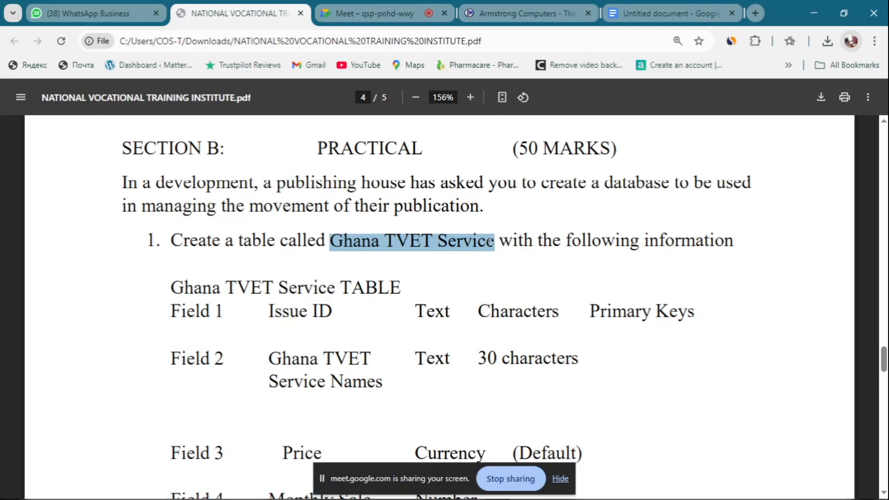
pyautogui.click(814, 13)
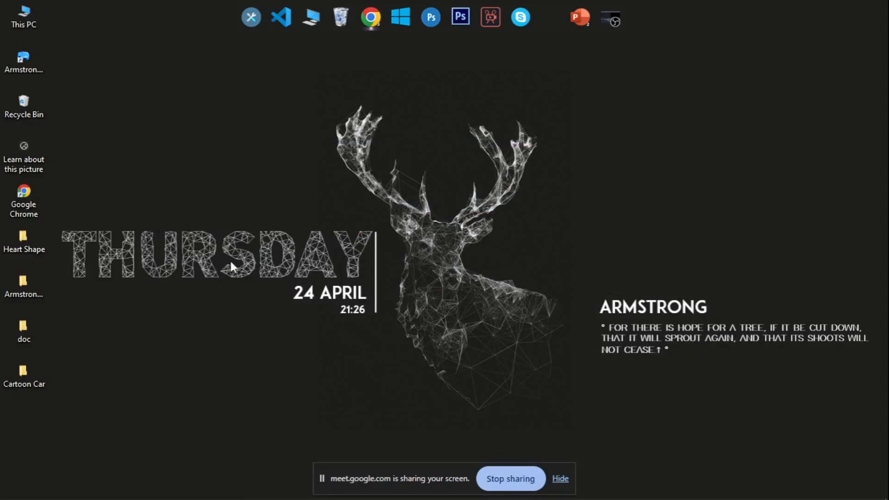
# Step: Make a new desktop folder, paste in the name 'Ghana TVET Service', and open it
pyautogui.rightClick(190, 138)
pyautogui.moveTo(234, 279)
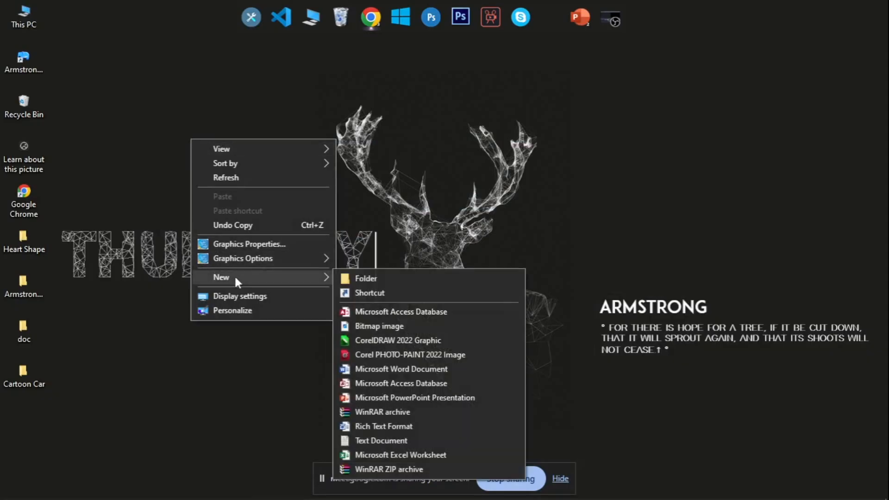
pyautogui.click(374, 278)
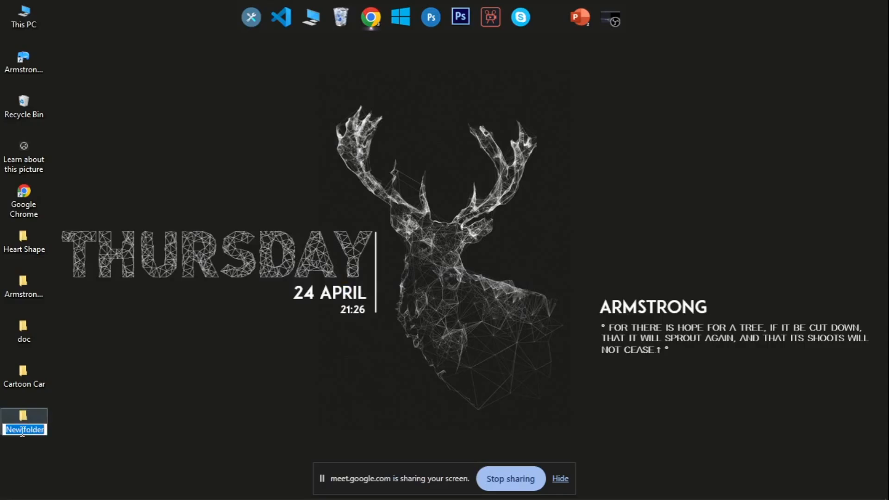
pyautogui.hotkey('ctrl', 'v')
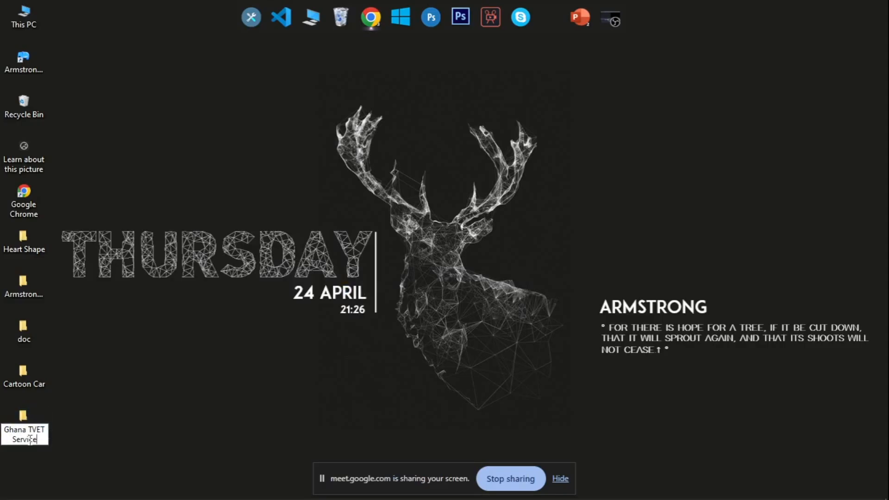
pyautogui.press('Return')
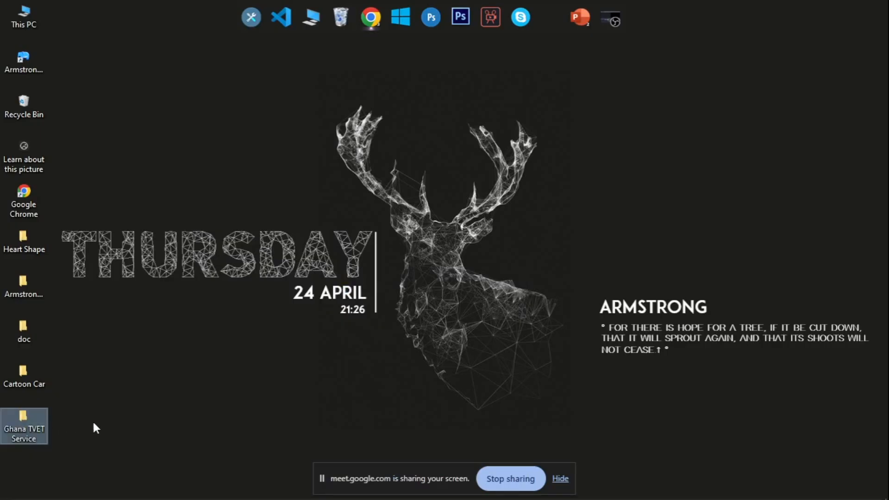
pyautogui.doubleClick(22, 415)
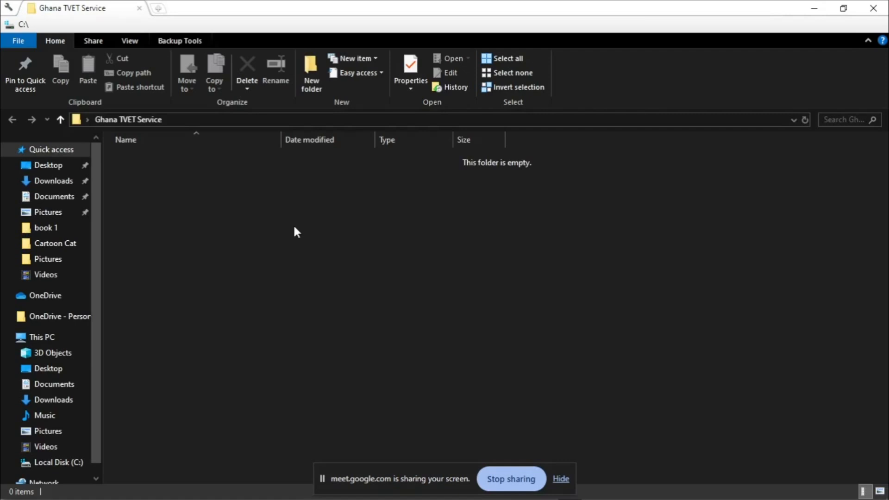
# Step: Add a Microsoft Access Database file named 'Ghana TVET Service' to the empty folder
pyautogui.rightClick(282, 209)
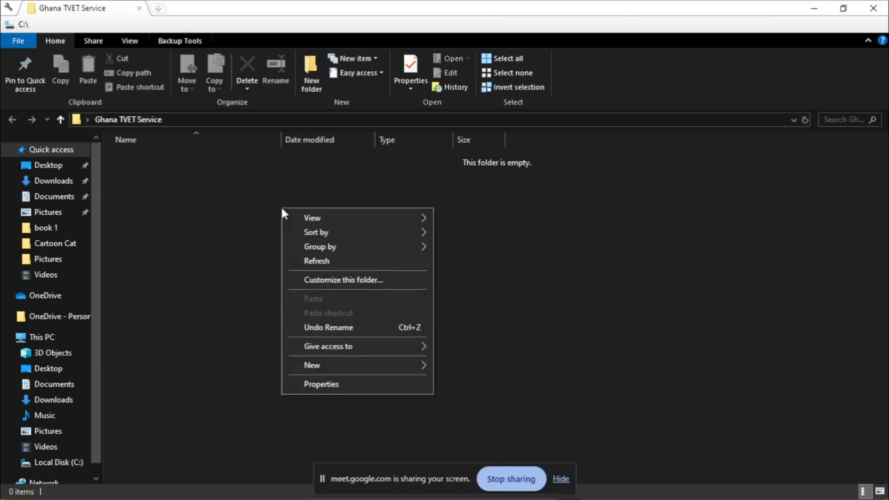
pyautogui.moveTo(311, 365)
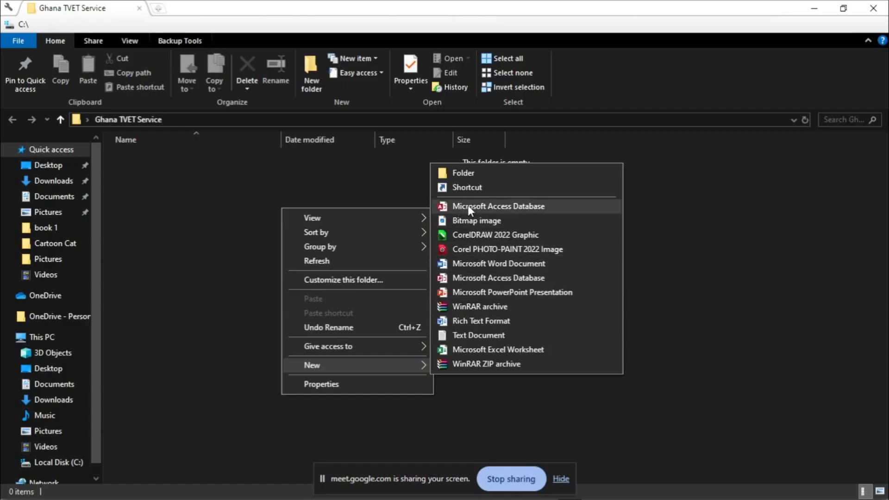
pyautogui.click(526, 206)
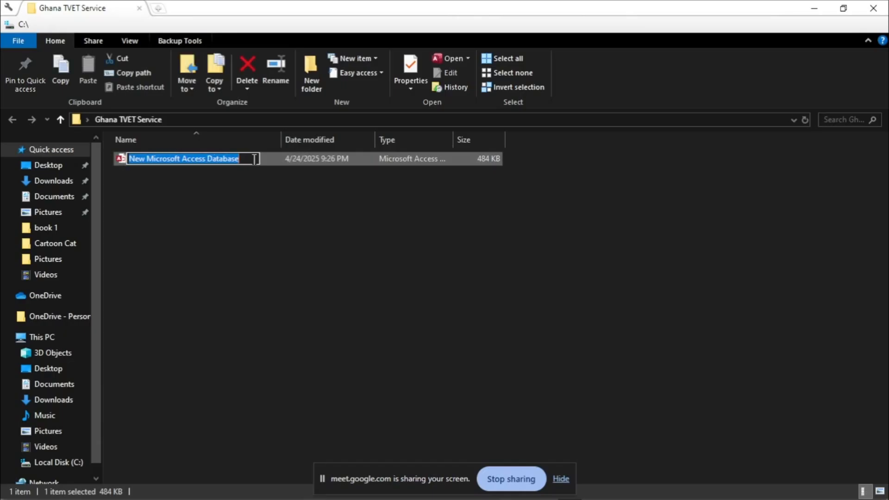
pyautogui.write('Ghana TVET Service')
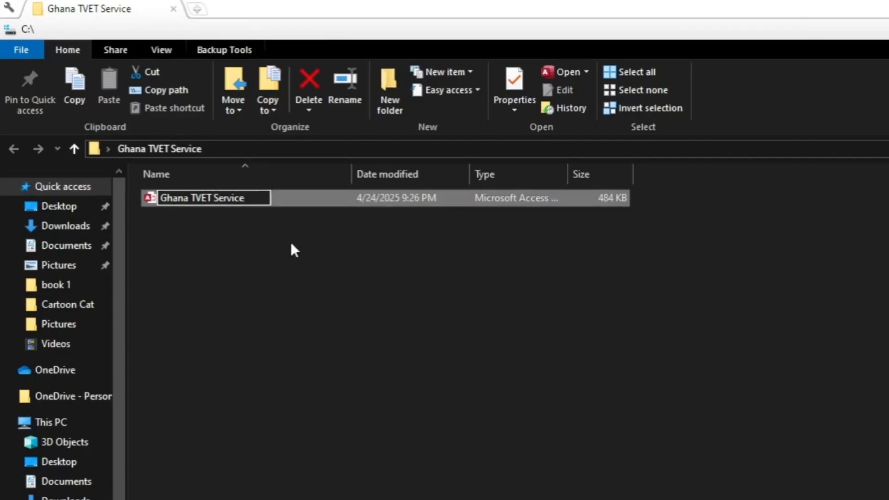
pyautogui.click(286, 244)
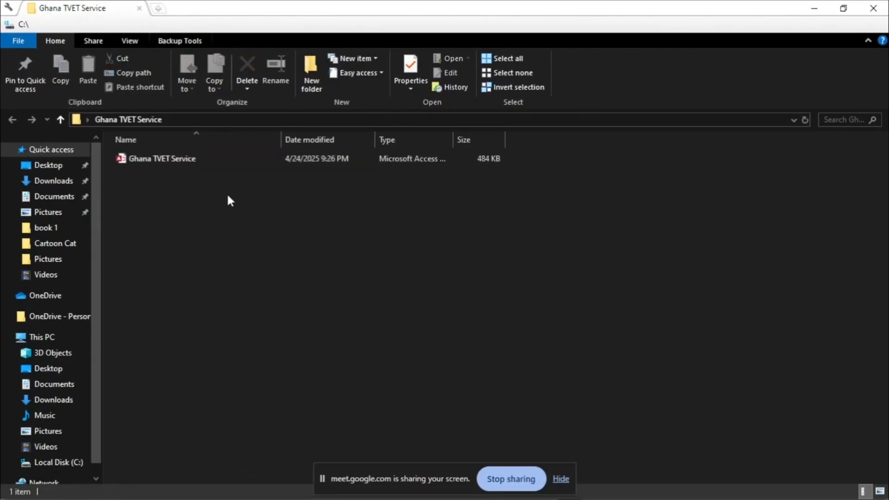
# Step: Open the Ghana TVET Service database, enable its content, and return to the exam PDF
pyautogui.click(148, 162)
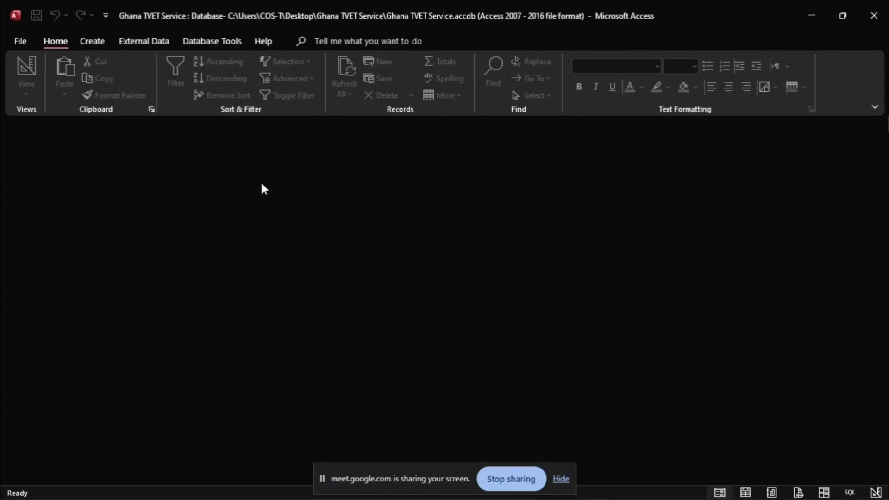
pyautogui.click(346, 127)
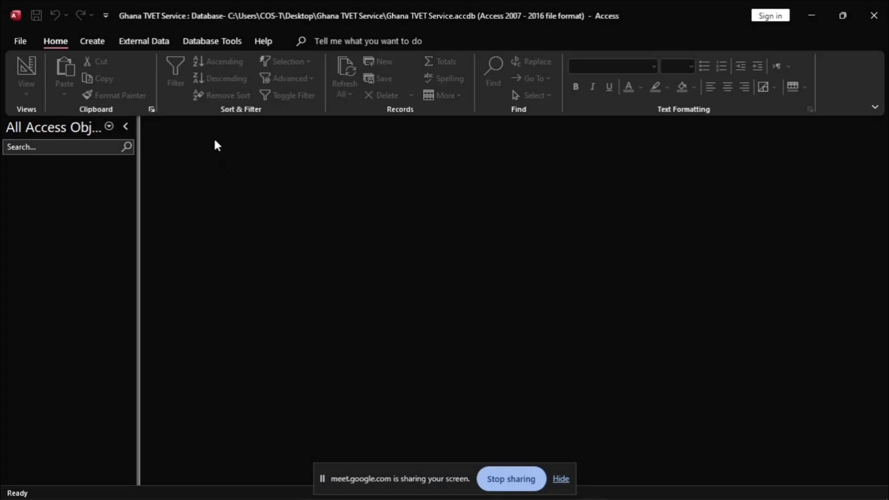
pyautogui.hotkey('alt', 'Tab')
# Step: Review the Field 1 and Field 2 specifications and the data table in the PDF
pyautogui.scroll(-3, 419, 250)
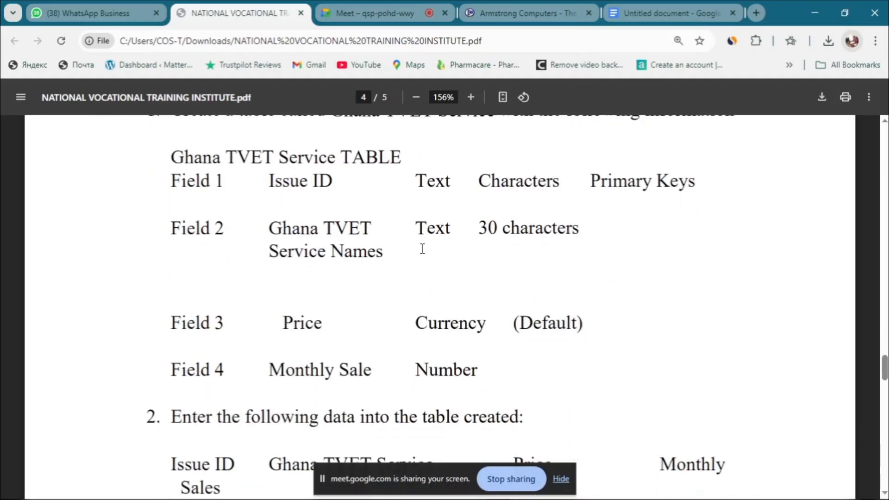
pyautogui.moveTo(171, 158); pyautogui.dragTo(588, 312)
pyautogui.scroll(-5, 469, 276)
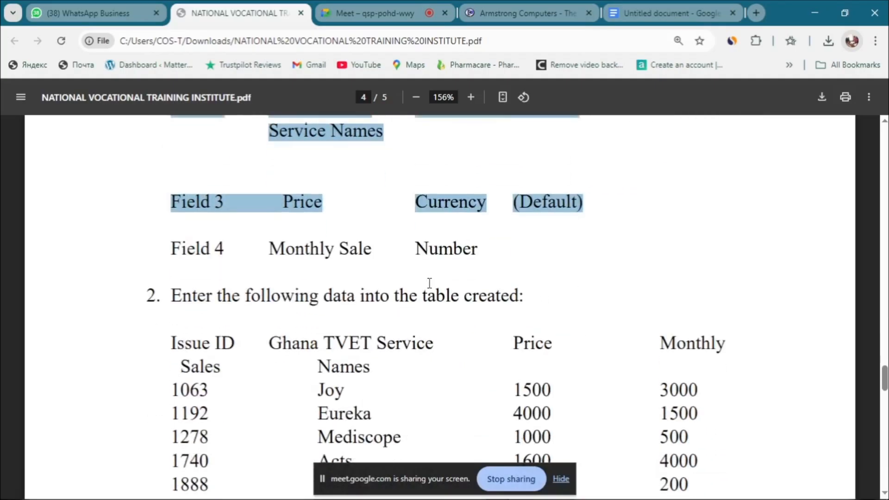
pyautogui.moveTo(170, 204); pyautogui.dragTo(694, 399)
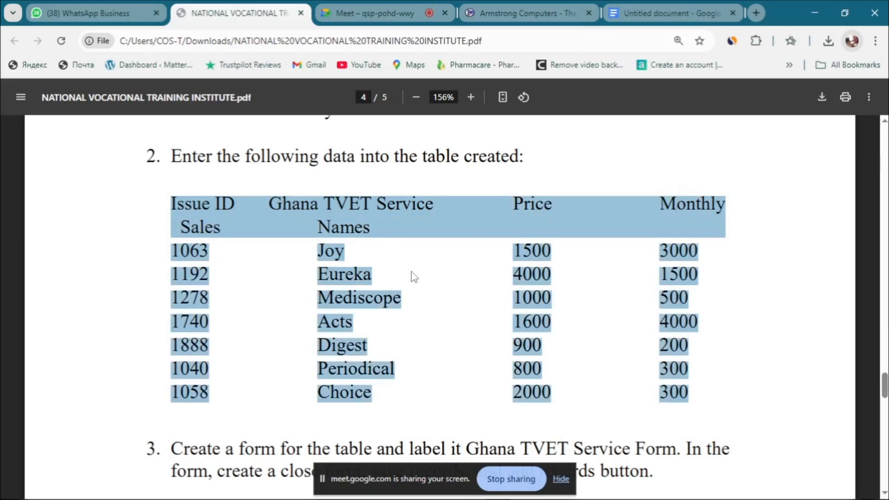
pyautogui.scroll(5, 410, 271)
pyautogui.scroll(3, 403, 272)
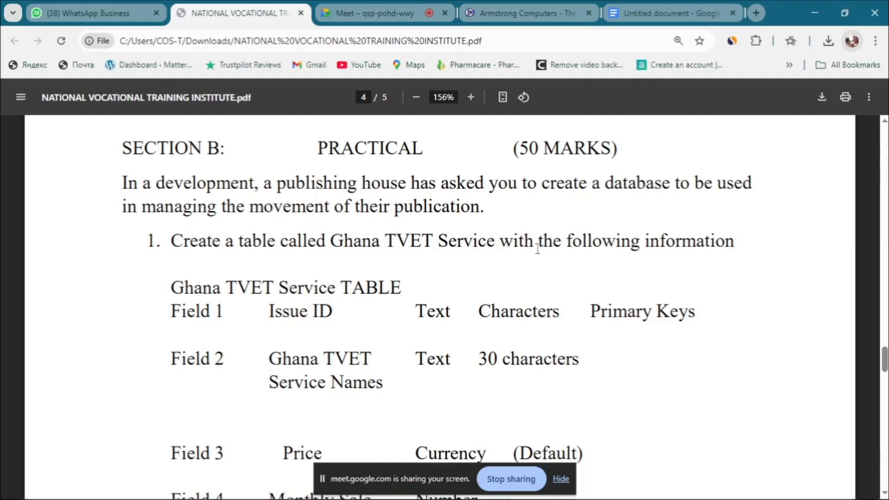
# Step: Highlight the table heading, Issue ID field and its Text type, then minimize Chrome
pyautogui.moveTo(170, 289); pyautogui.dragTo(336, 313)
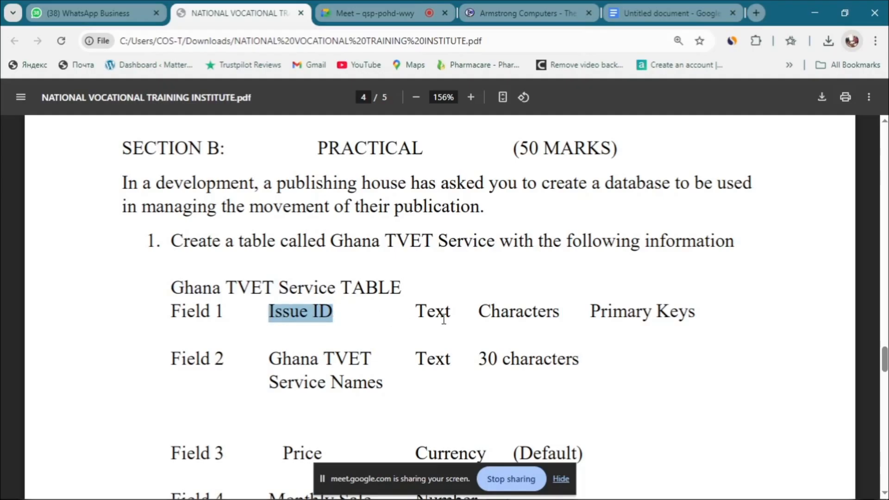
pyautogui.moveTo(416, 311); pyautogui.dragTo(695, 313)
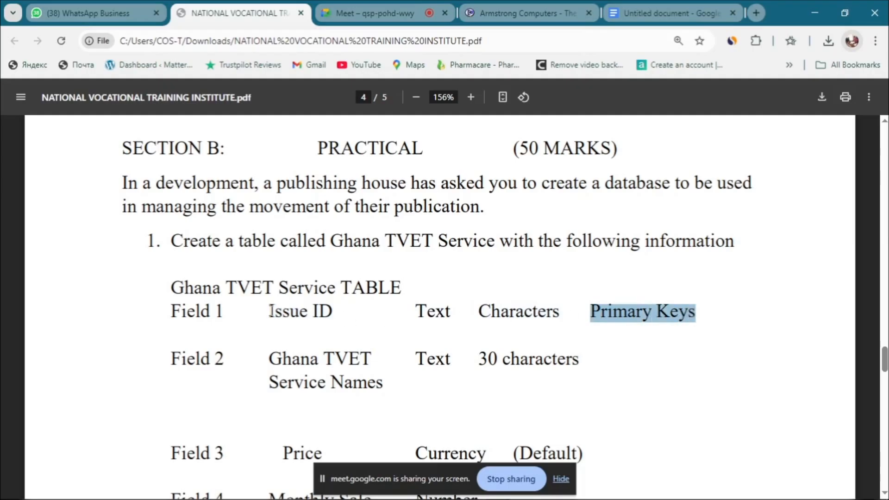
pyautogui.moveTo(269, 311); pyautogui.dragTo(337, 312)
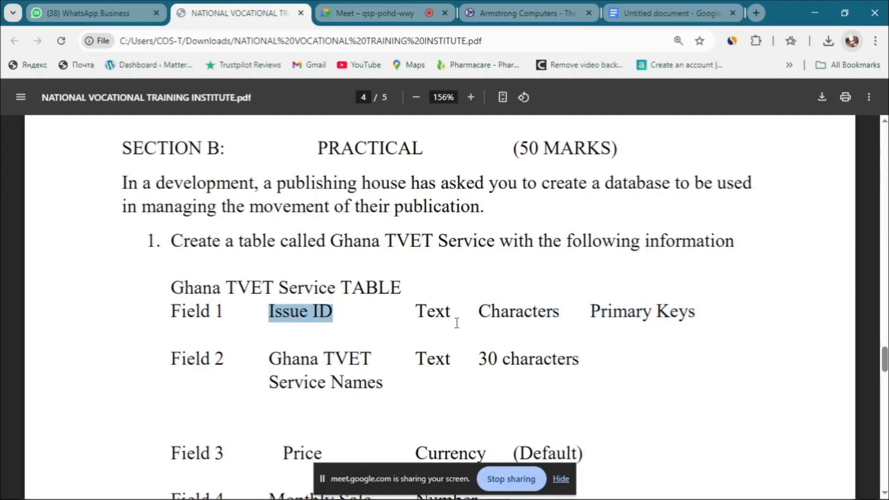
pyautogui.click(815, 14)
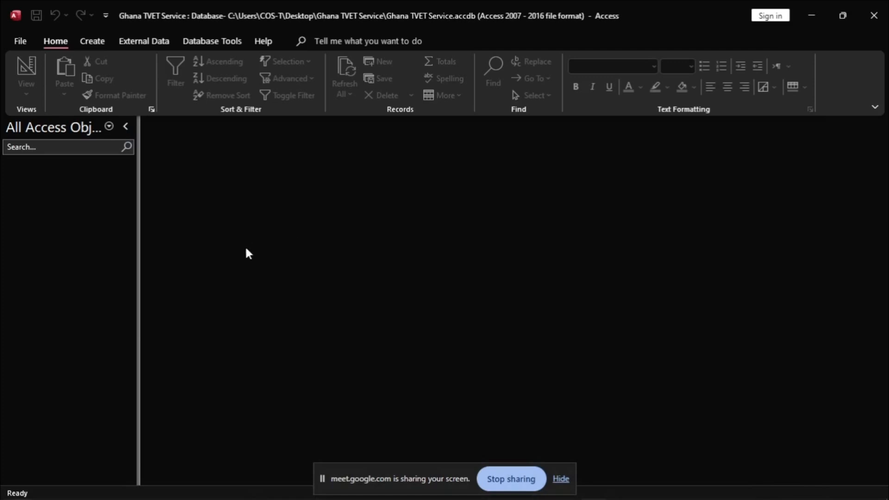
# Step: Create a new blank table, Table1, from the Create tab
pyautogui.click(96, 41)
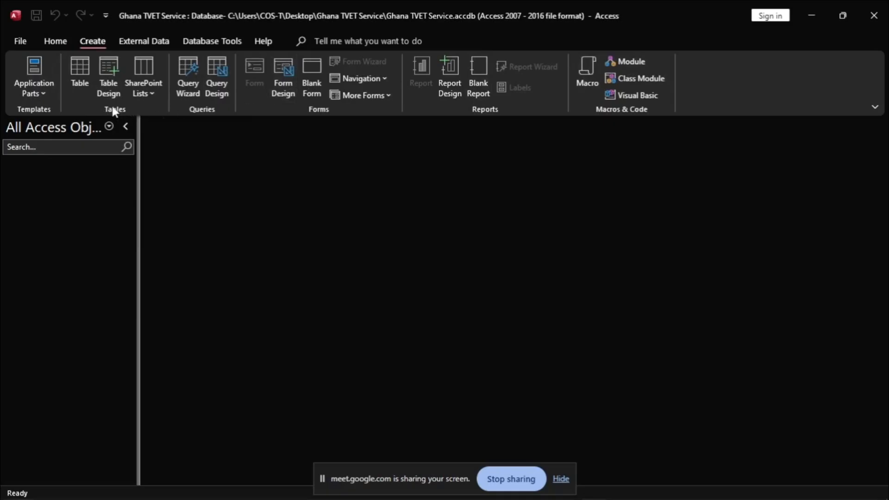
pyautogui.click(82, 67)
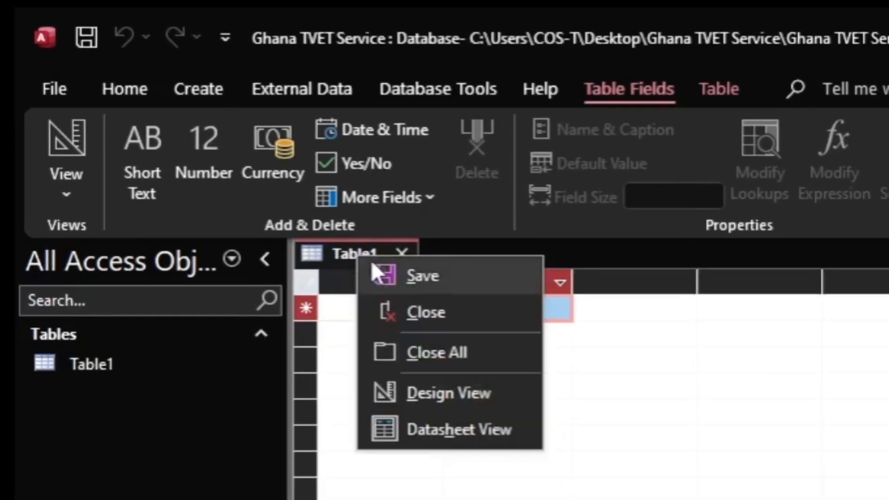
# Step: Save Table1 under the name 'Ghana TVET Service'
pyautogui.click(404, 276)
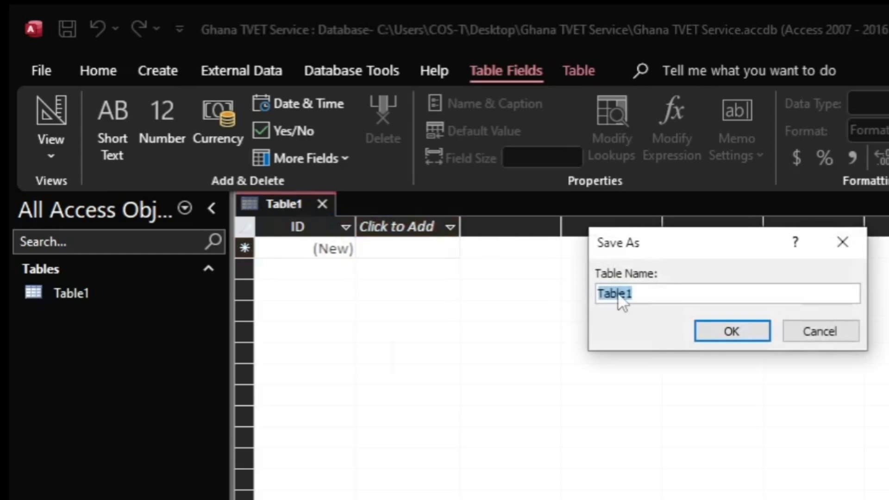
pyautogui.write('Ghana TVET Service')
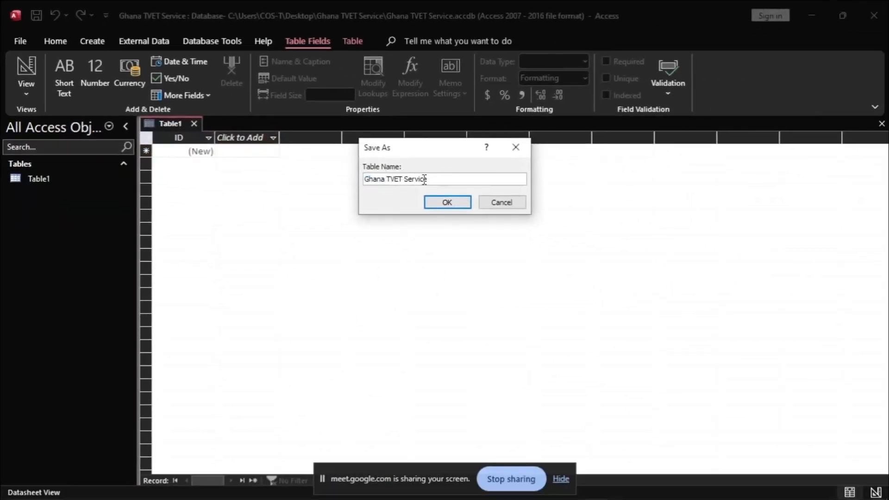
pyautogui.moveTo(425, 180); pyautogui.dragTo(330, 179)
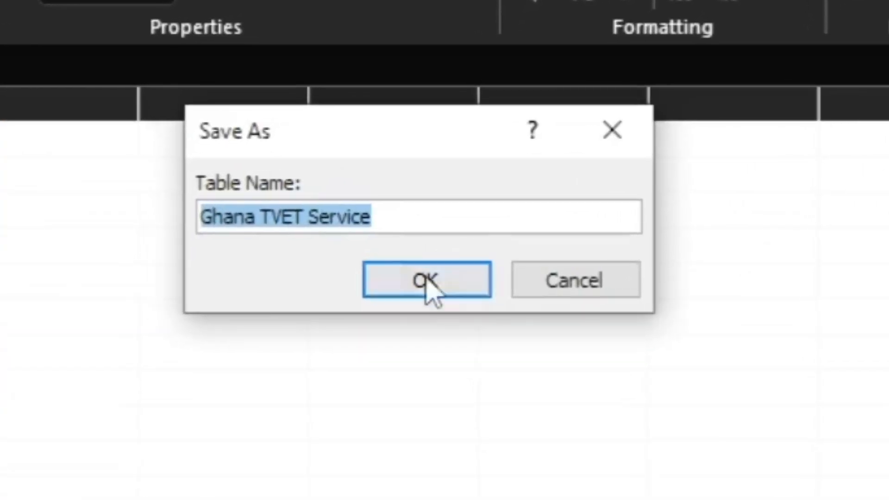
pyautogui.click(426, 281)
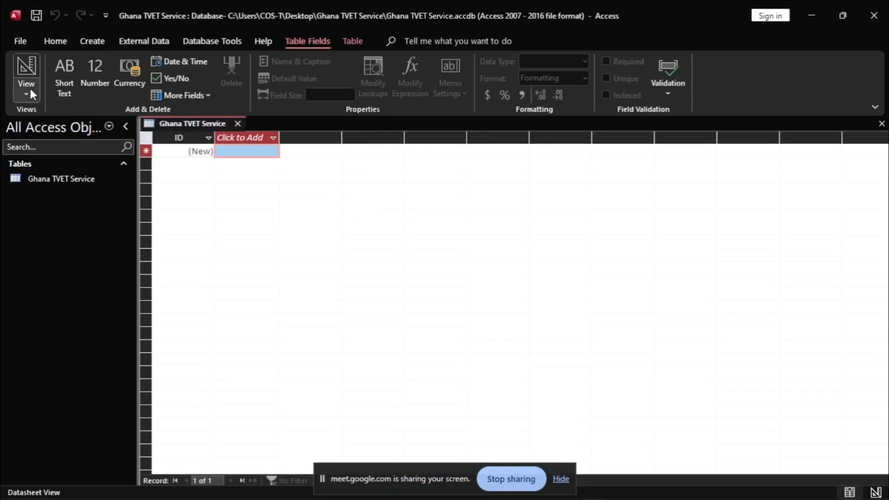
# Step: Switch the Ghana TVET Service table into Design View
pyautogui.click(27, 90)
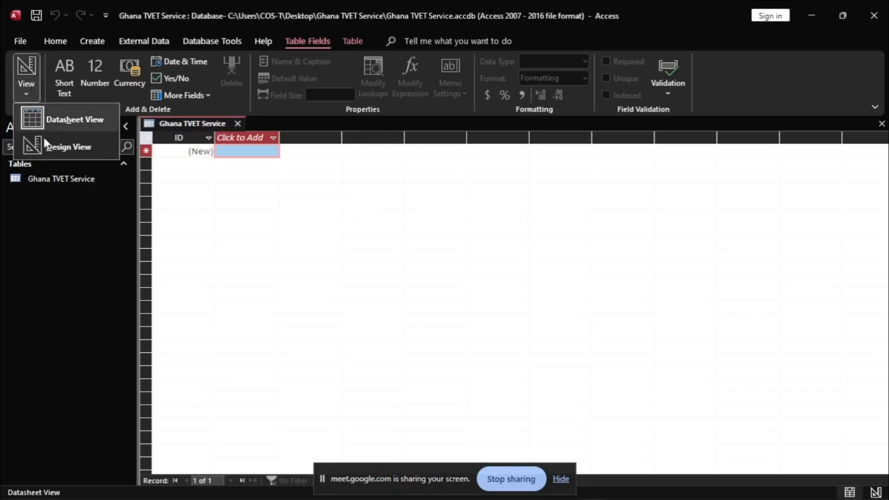
pyautogui.click(61, 149)
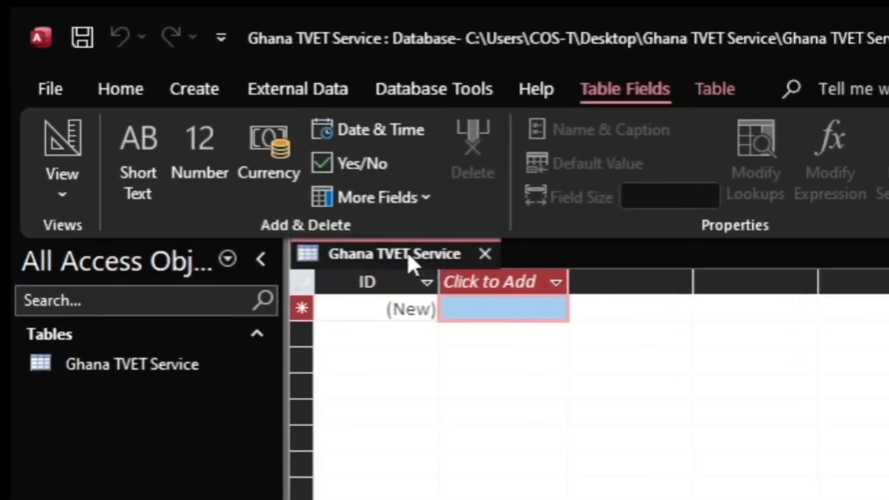
pyautogui.rightClick(409, 256)
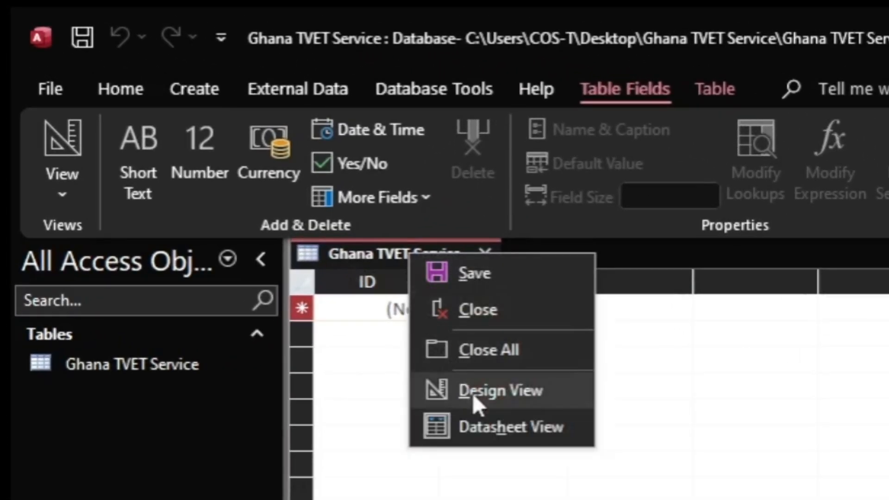
pyautogui.click(491, 391)
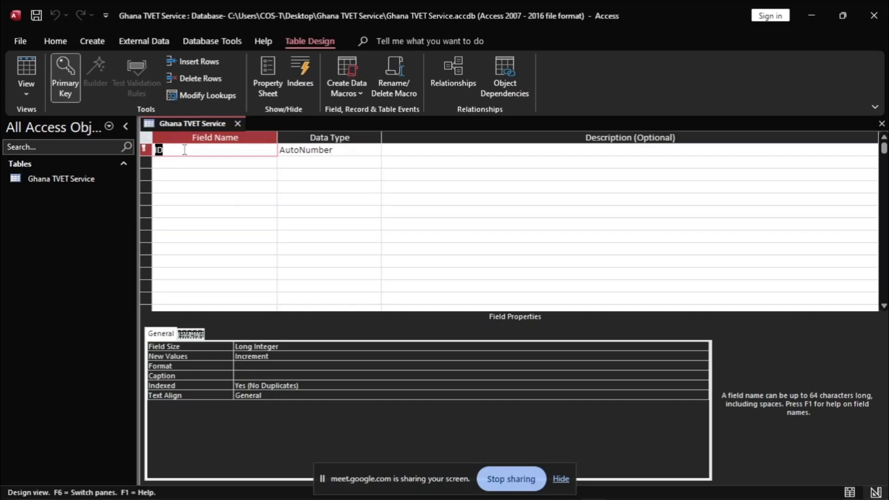
# Step: Replace the first field name ID with 'IssueID'
pyautogui.press('capslock')
pyautogui.write('I')
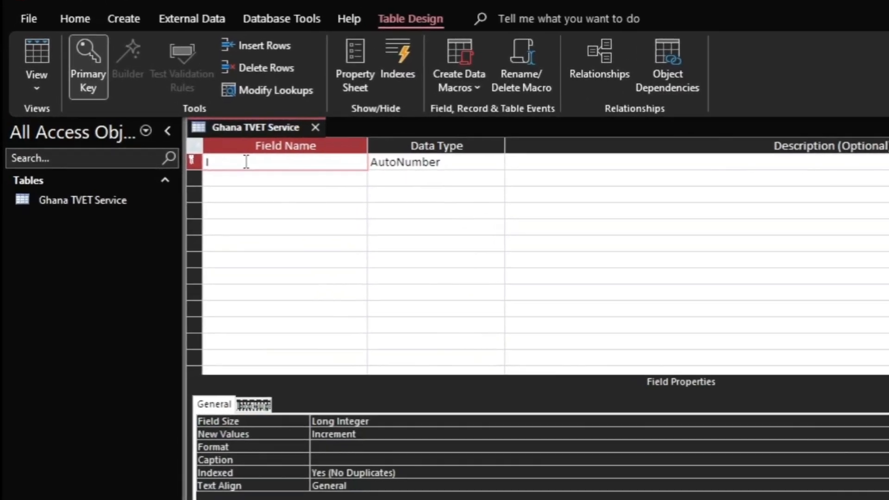
pyautogui.write('ssu')
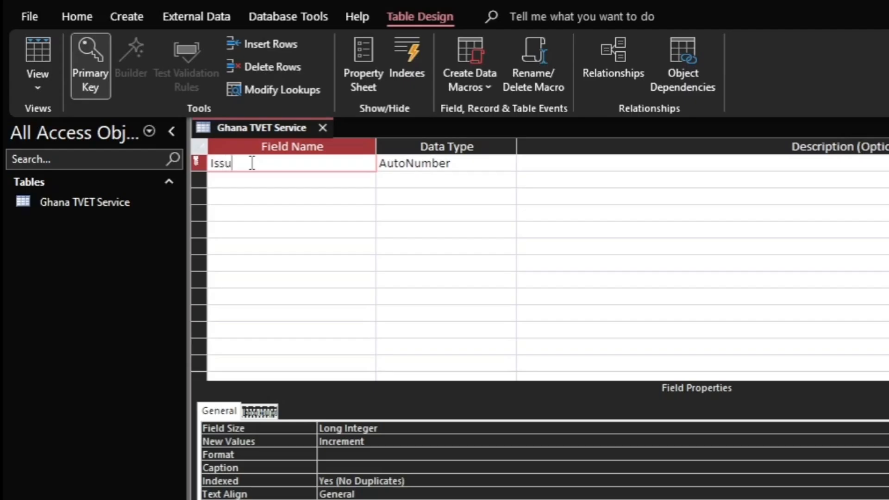
pyautogui.write('eID')
pyautogui.click(452, 163)
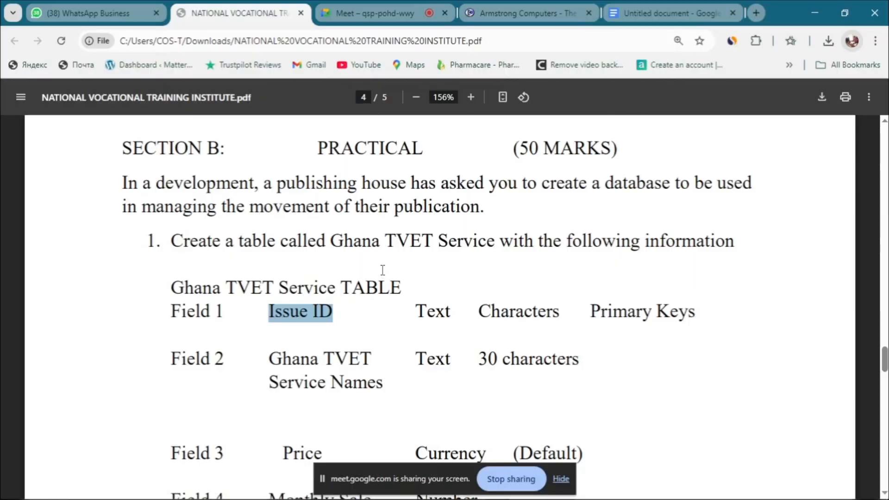
# Step: Check Field 1's spec in the PDF: Issue ID, Text, Characters, Primary Keys, then return to Access
pyautogui.click(374, 315)
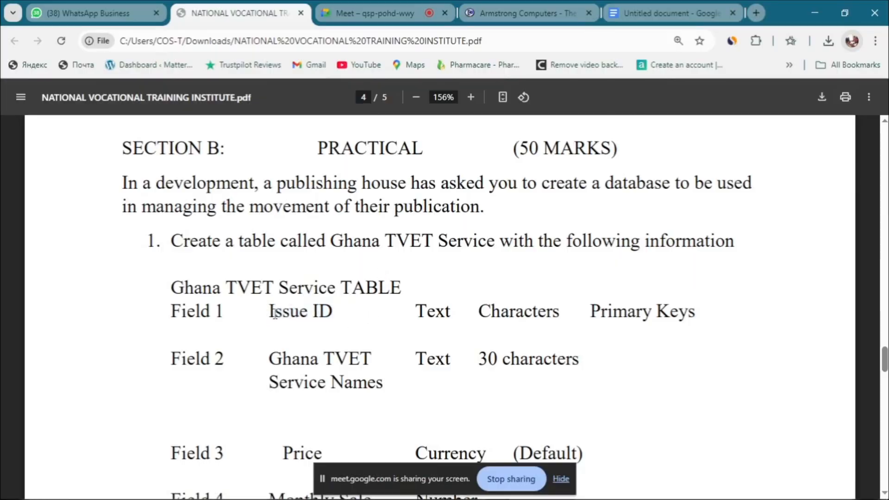
pyautogui.moveTo(270, 311); pyautogui.dragTo(329, 310)
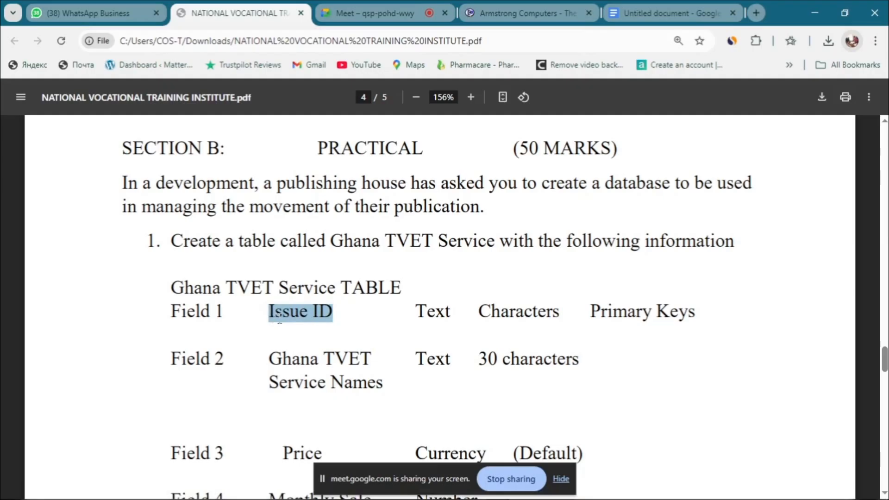
pyautogui.moveTo(418, 312); pyautogui.dragTo(459, 311)
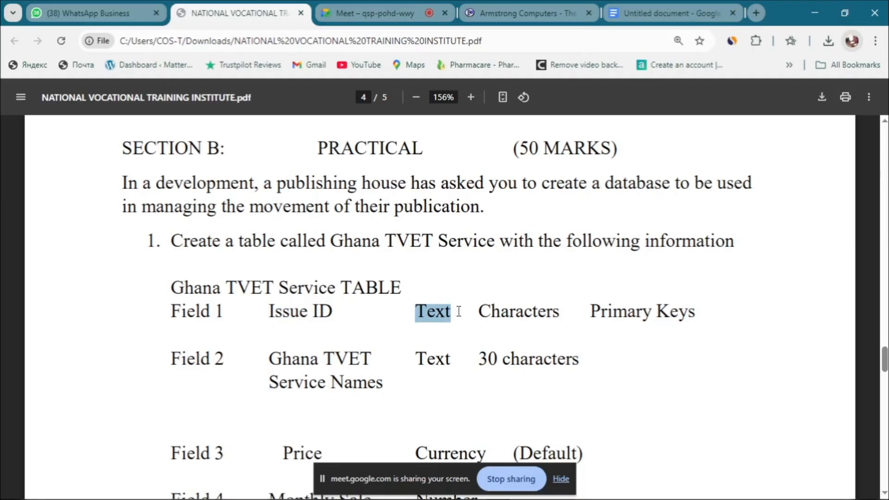
pyautogui.moveTo(479, 311); pyautogui.dragTo(569, 311)
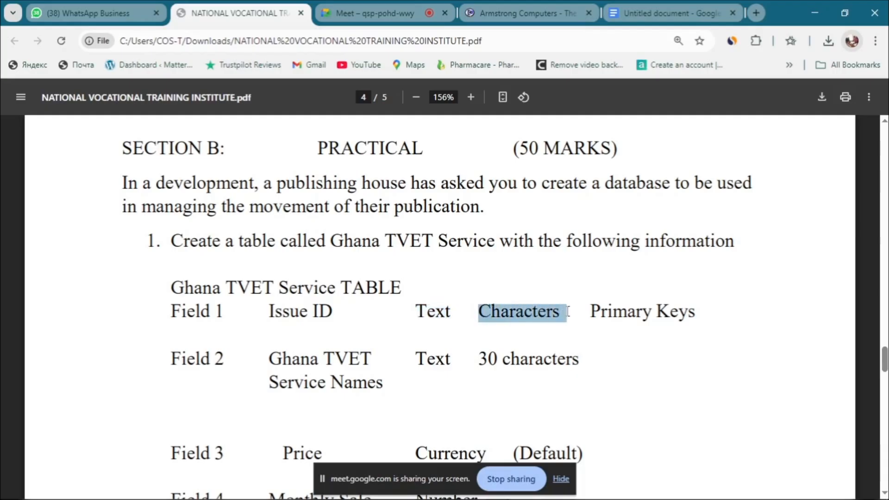
pyautogui.moveTo(589, 312); pyautogui.dragTo(686, 302)
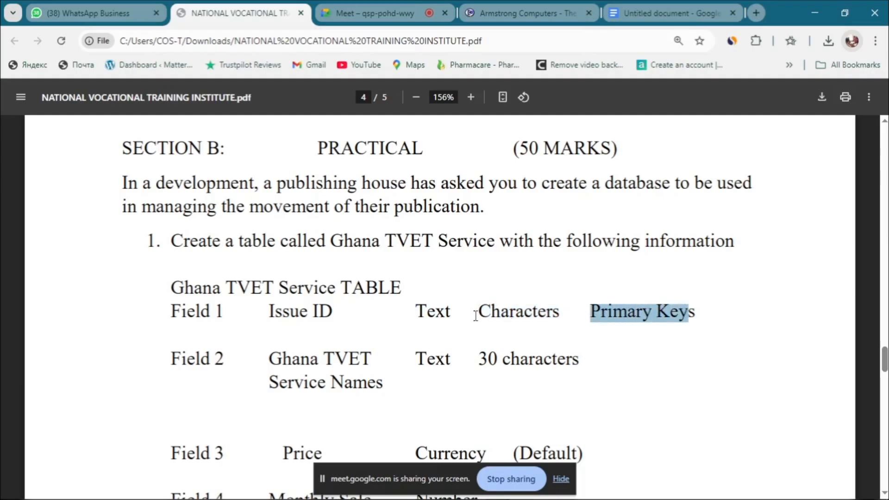
pyautogui.moveTo(480, 311); pyautogui.dragTo(557, 306)
pyautogui.hotkey('ctrl', 'c')
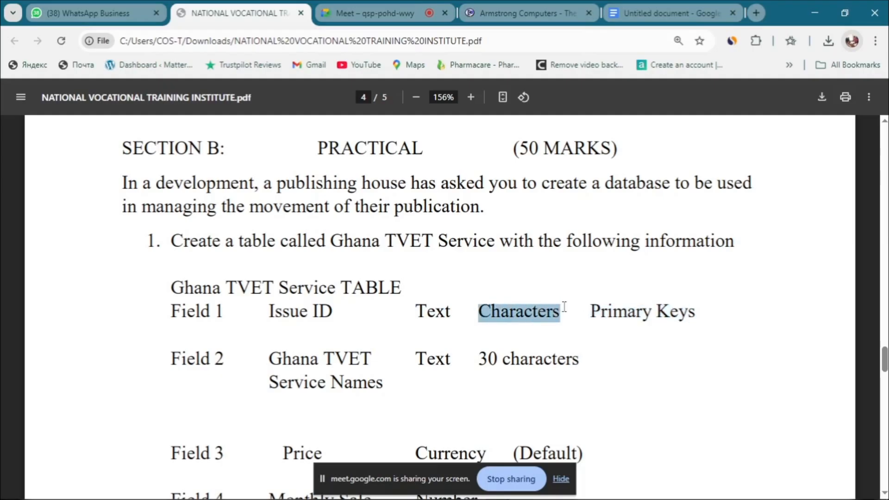
pyautogui.click(472, 340)
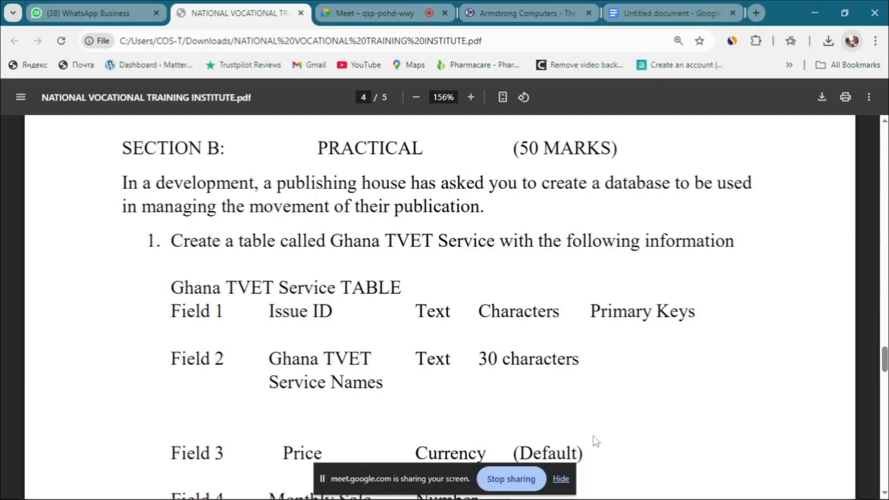
pyautogui.click(589, 491)
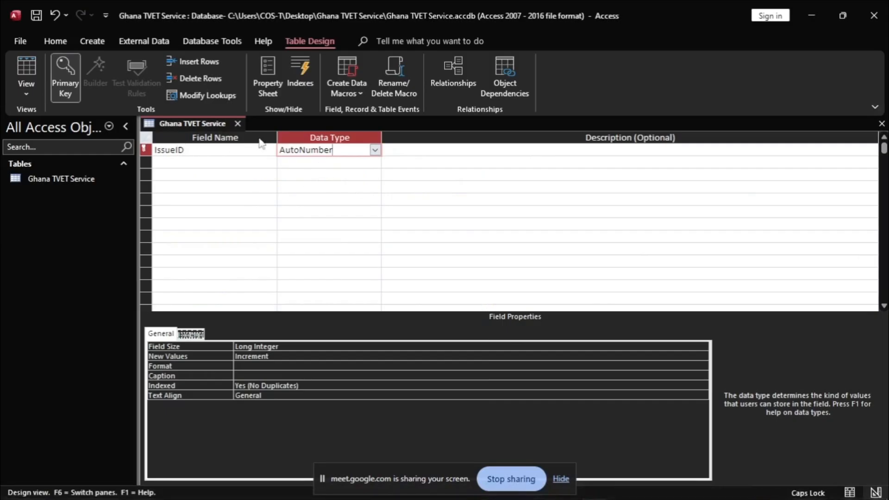
# Step: Give IssueID the Short Text data type and the description 'Characters'
pyautogui.click(375, 149)
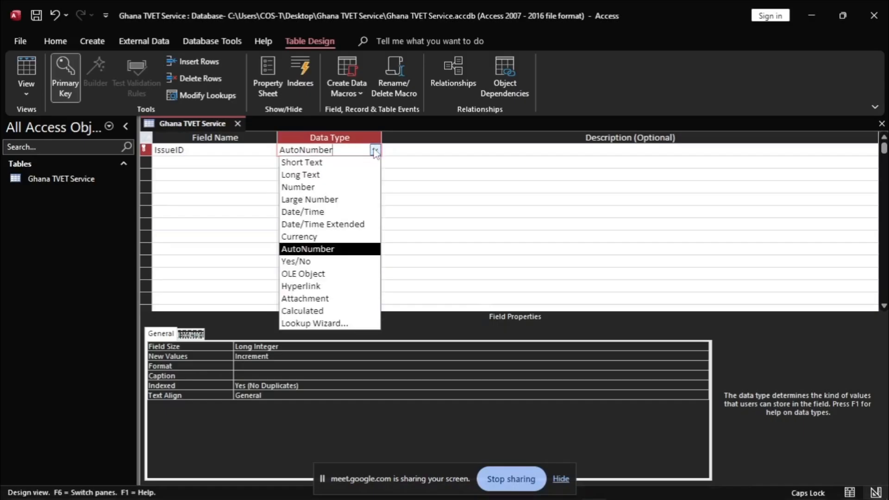
pyautogui.click(301, 164)
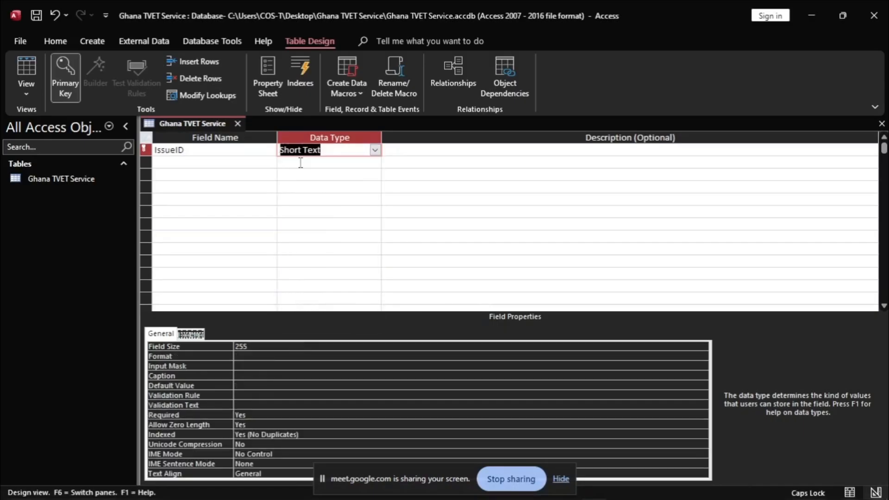
pyautogui.click(419, 149)
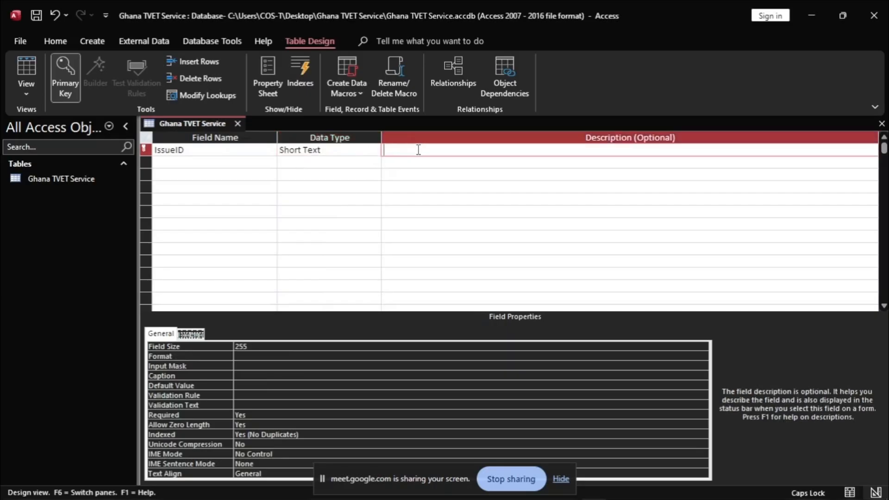
pyautogui.hotkey('ctrl', 'v')
pyautogui.hotkey('alt', 'Tab')
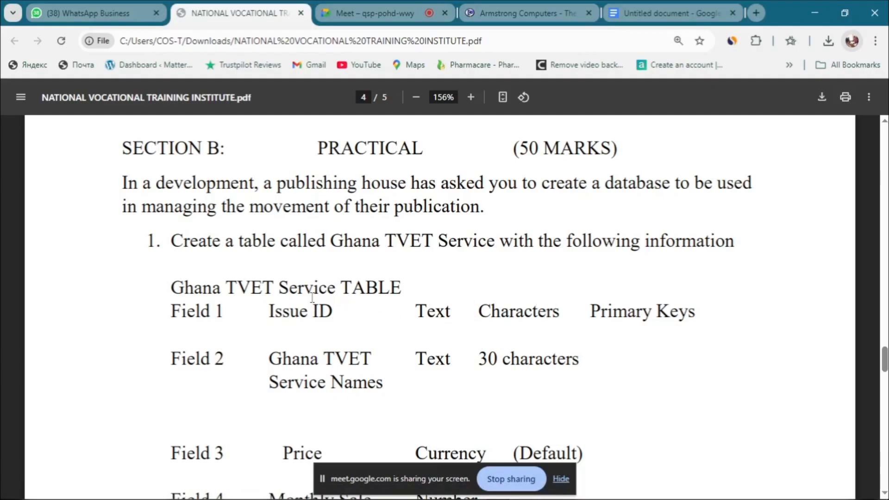
# Step: Review the PDF's sample data table, highlighting Issue ID 1063, then return to Access
pyautogui.scroll(-8, 312, 298)
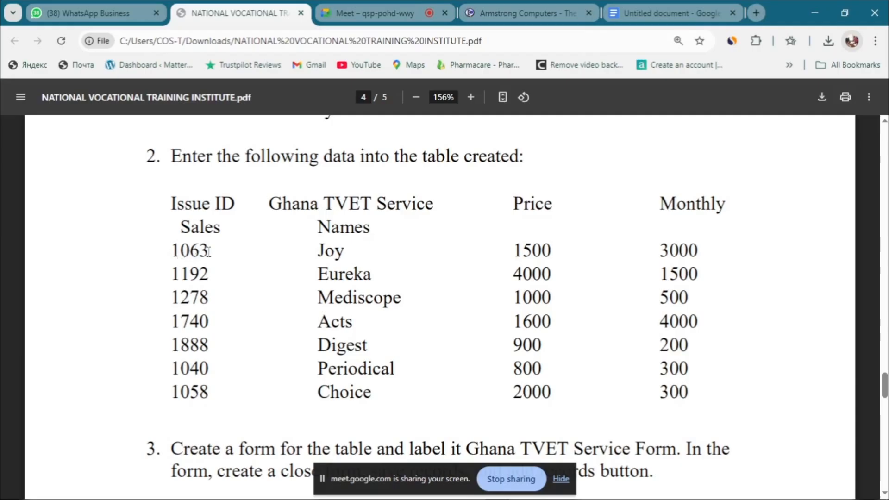
pyautogui.moveTo(209, 251); pyautogui.dragTo(169, 249)
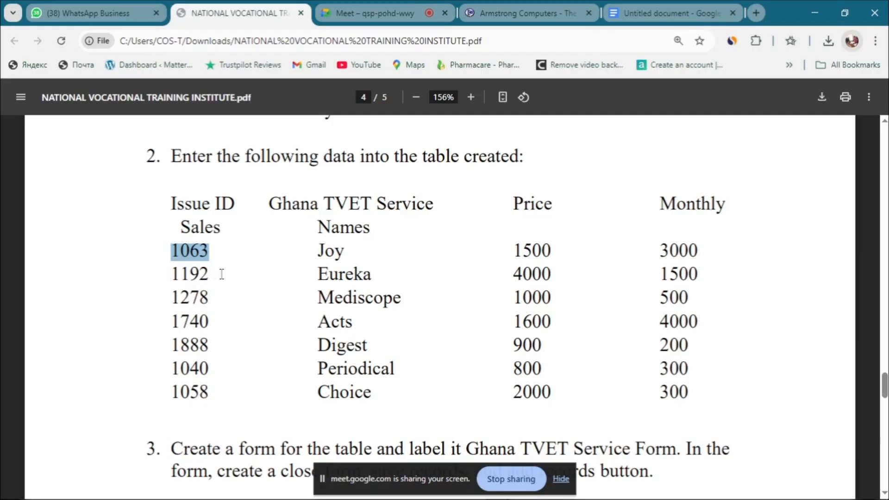
pyautogui.hotkey('alt', 'Tab')
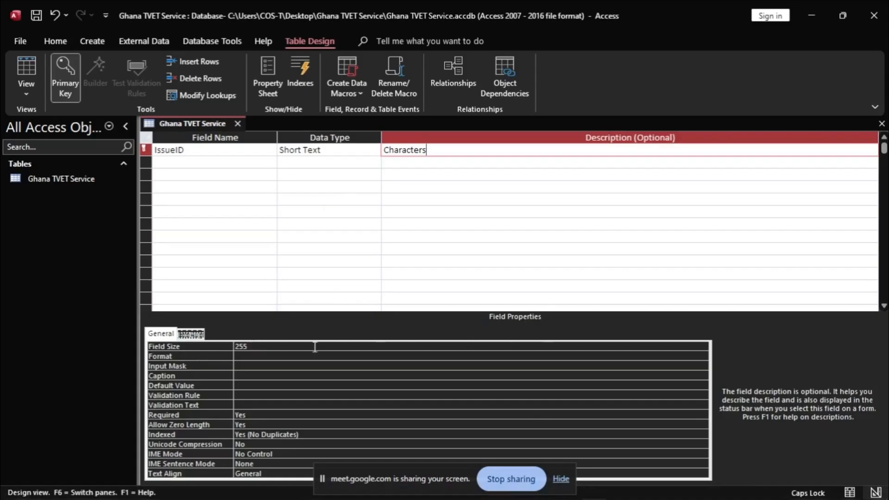
# Step: Change the IssueID field size from 255 to 4
pyautogui.click(264, 347)
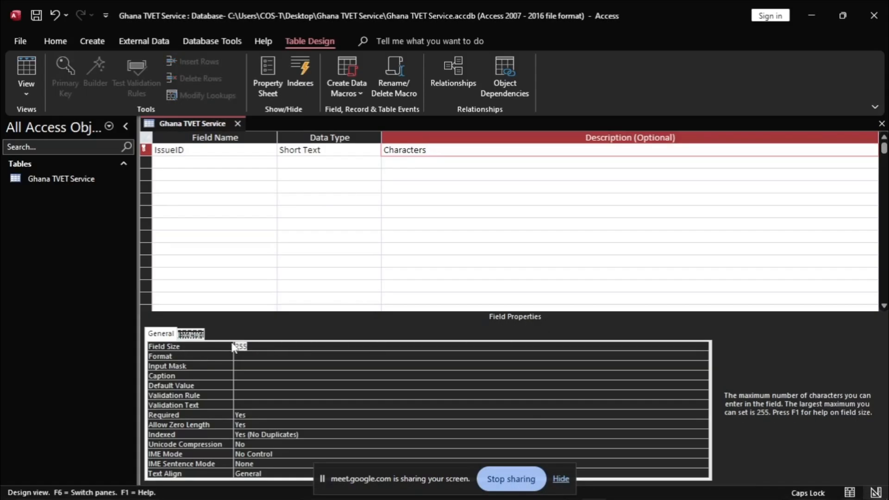
pyautogui.press('BackSpace')
pyautogui.write('4')
# Step: Add a second field named 'Ghana TVET Service Name' with the Short Text data type
pyautogui.click(180, 162)
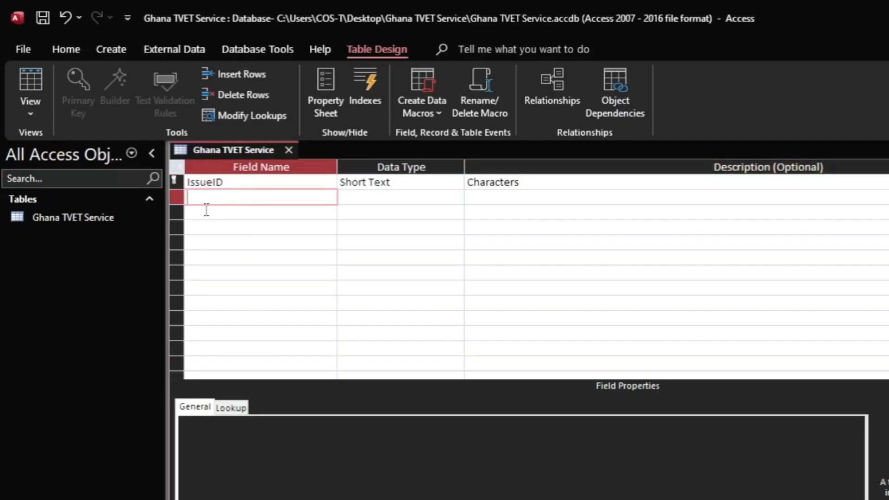
pyautogui.write('Characters')
pyautogui.press('BackSpace')
pyautogui.press('BackSpace')
pyautogui.press('BackSpace')
pyautogui.press('BackSpace')
pyautogui.press('BackSpace')
pyautogui.press('BackSpace')
pyautogui.press('BackSpace')
pyautogui.press('BackSpace')
pyautogui.press('BackSpace')
pyautogui.press('BackSpace')
pyautogui.write('g')
pyautogui.write('Ghana T')
pyautogui.write('VET ')
pyautogui.write('S')
pyautogui.write('er')
pyautogui.write('vice Name')
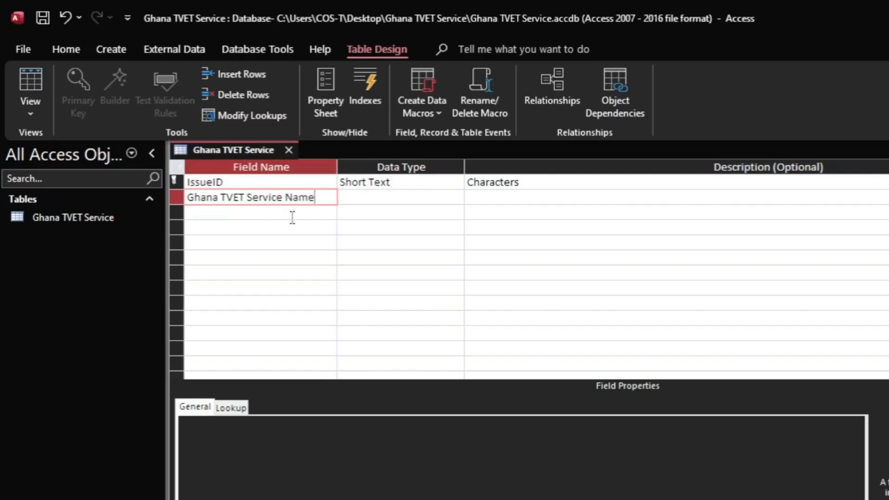
pyautogui.click(397, 198)
pyautogui.click(456, 198)
pyautogui.click(398, 209)
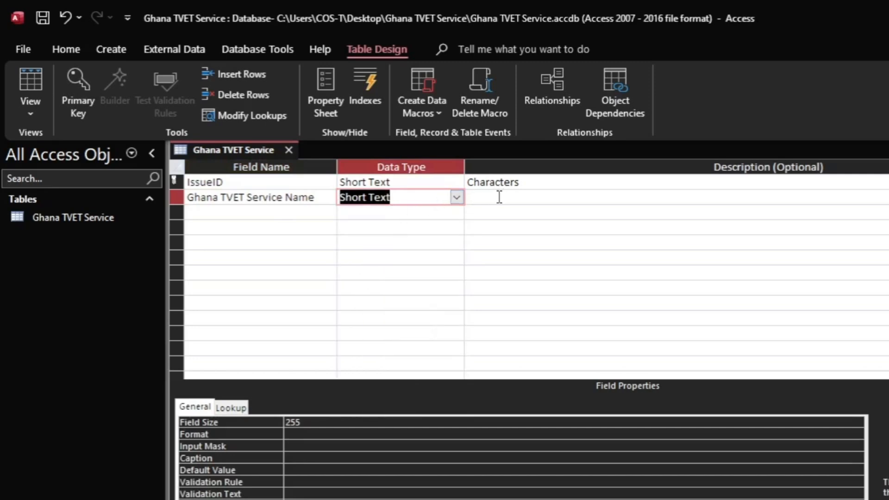
# Step: Give Ghana TVET Service Name field size 30 and the description '30 Characters'
pyautogui.moveTo(318, 421); pyautogui.dragTo(272, 418)
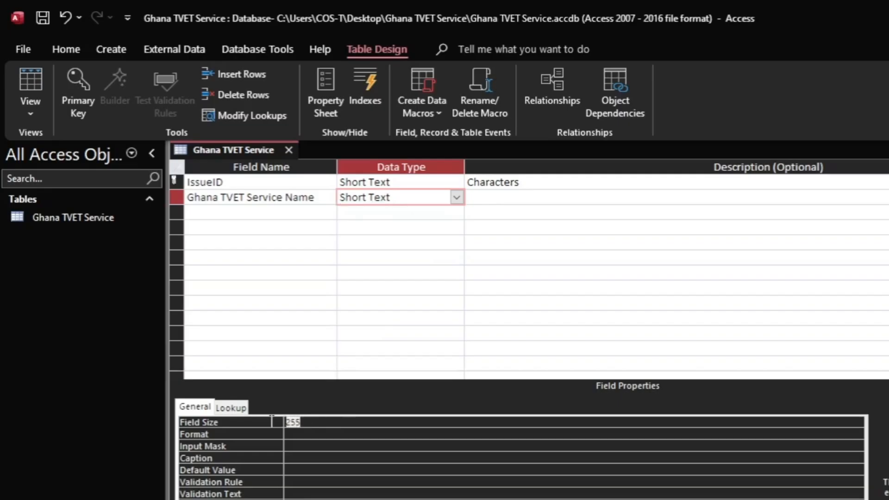
pyautogui.write('30')
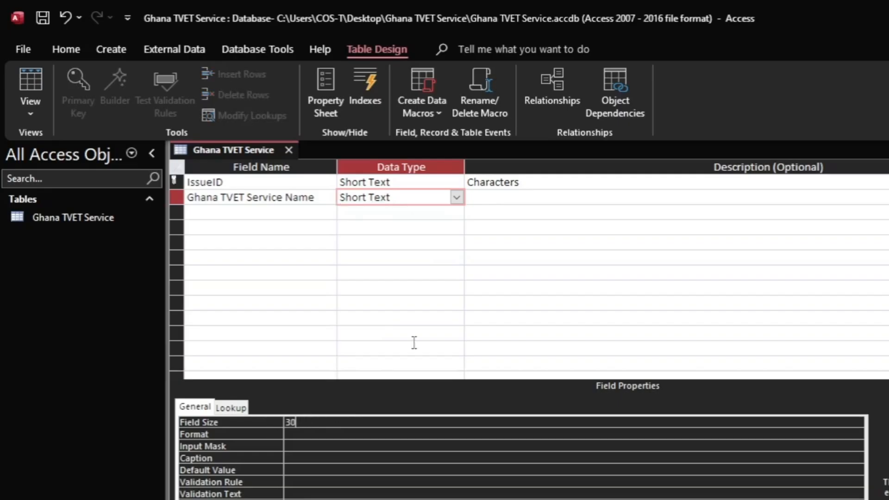
pyautogui.click(525, 182)
pyautogui.moveTo(526, 182); pyautogui.dragTo(461, 184)
pyautogui.hotkey('ctrl', 'c')
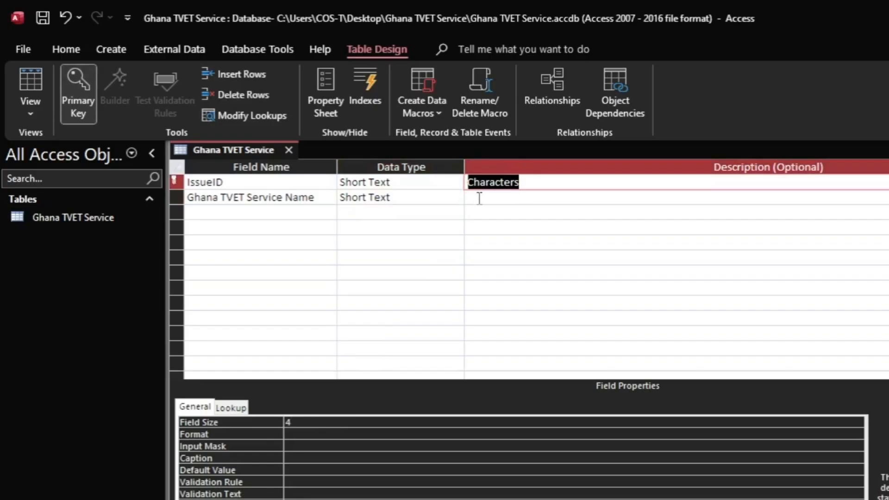
pyautogui.click(480, 198)
pyautogui.write('30')
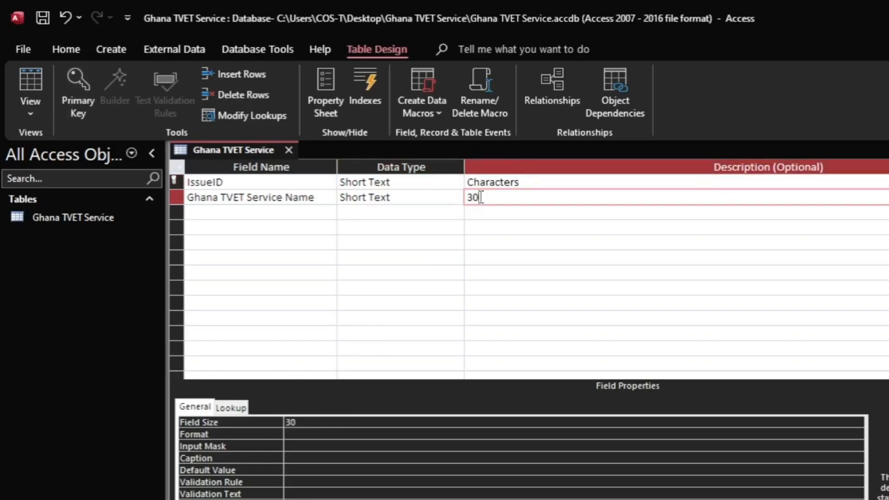
pyautogui.hotkey('ctrl', 'v')
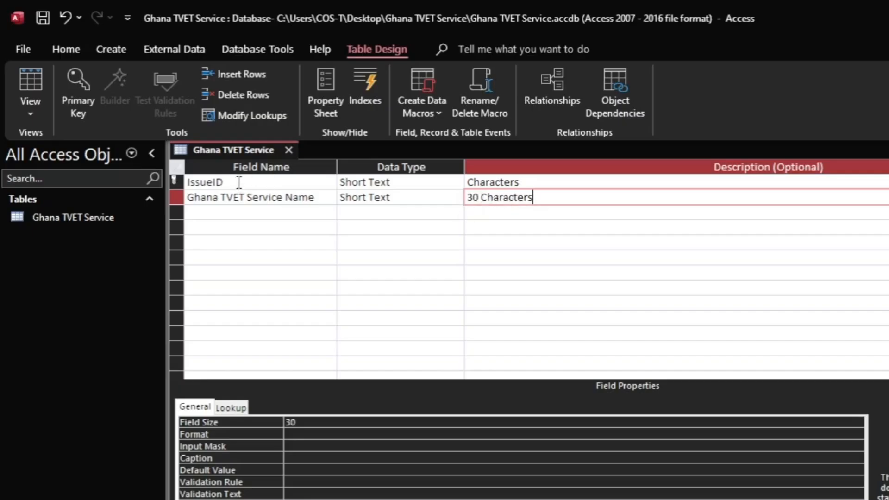
# Step: Add a third field named Price, then consult the exam brief PDF
pyautogui.click(206, 212)
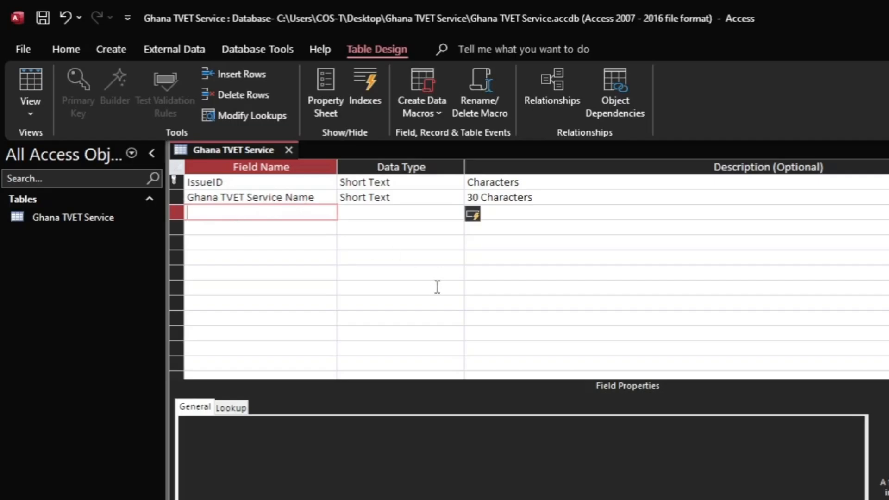
pyautogui.write('Price')
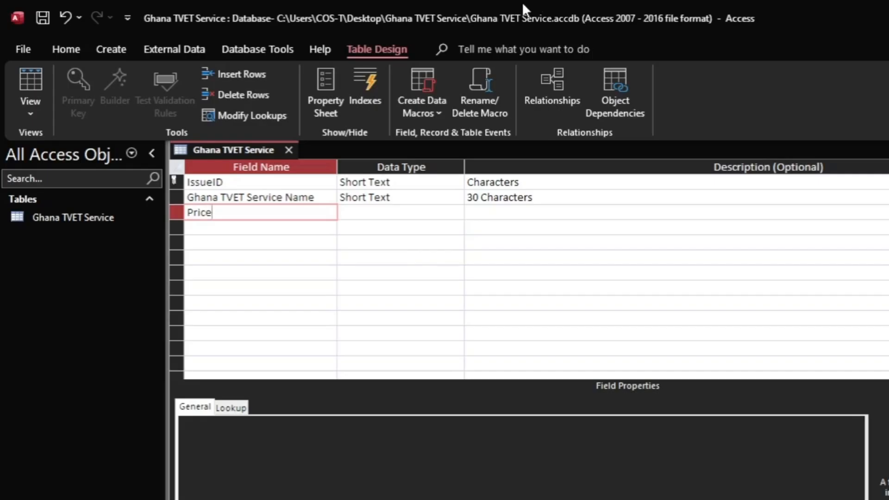
pyautogui.press('Tab')
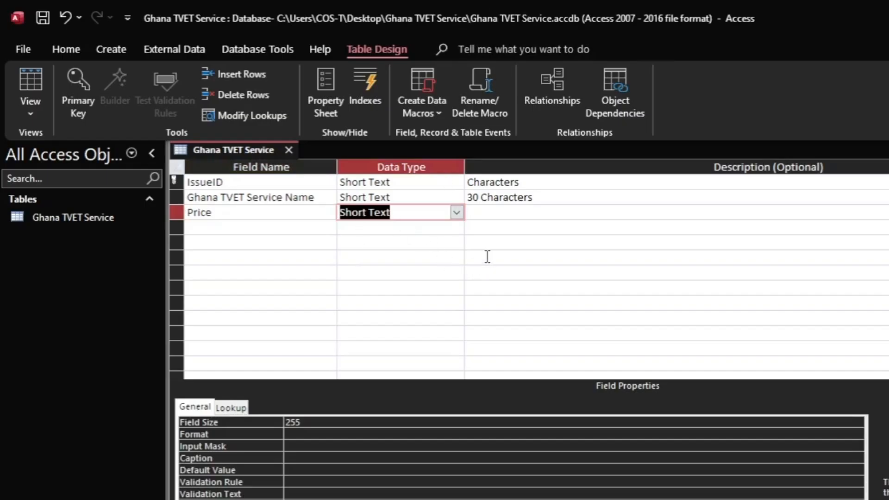
pyautogui.hotkey('alt', 'Tab')
pyautogui.scroll(5, 417, 292)
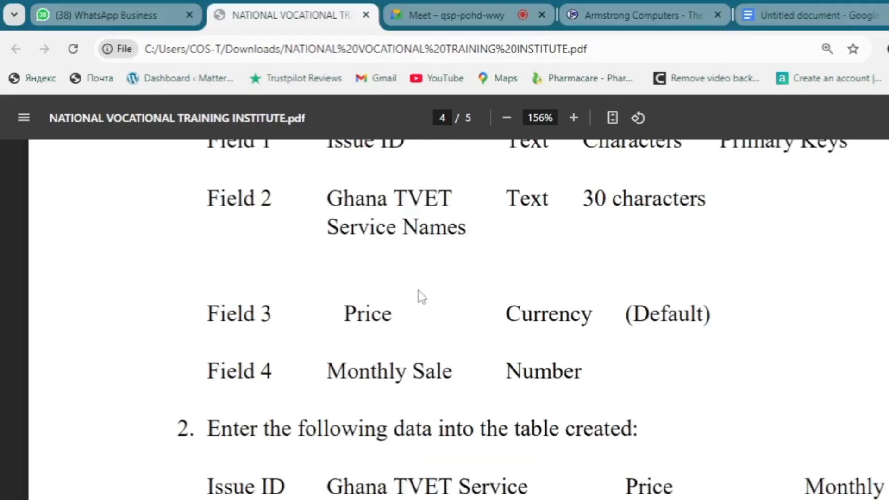
# Step: Highlight Currency as the required type for Field 3, Price, in the brief, then return to Access
pyautogui.scroll(2, 422, 297)
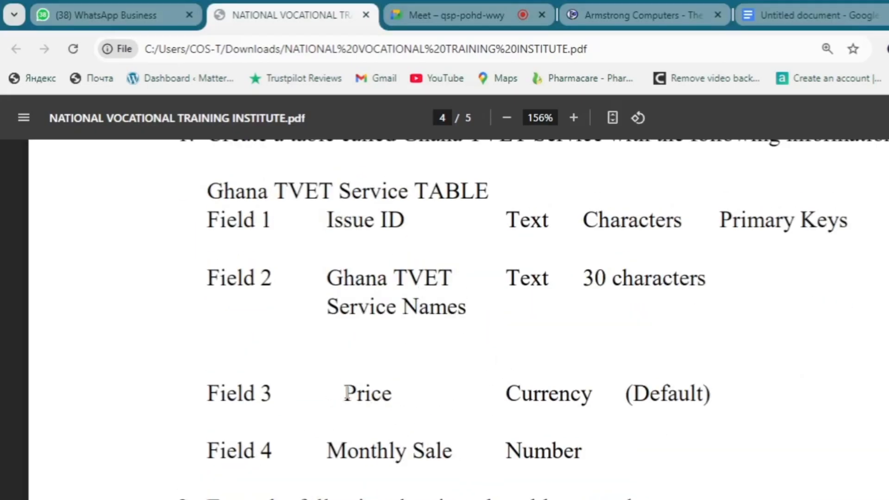
pyautogui.moveTo(346, 394); pyautogui.dragTo(366, 395)
pyautogui.moveTo(505, 395); pyautogui.dragTo(595, 398)
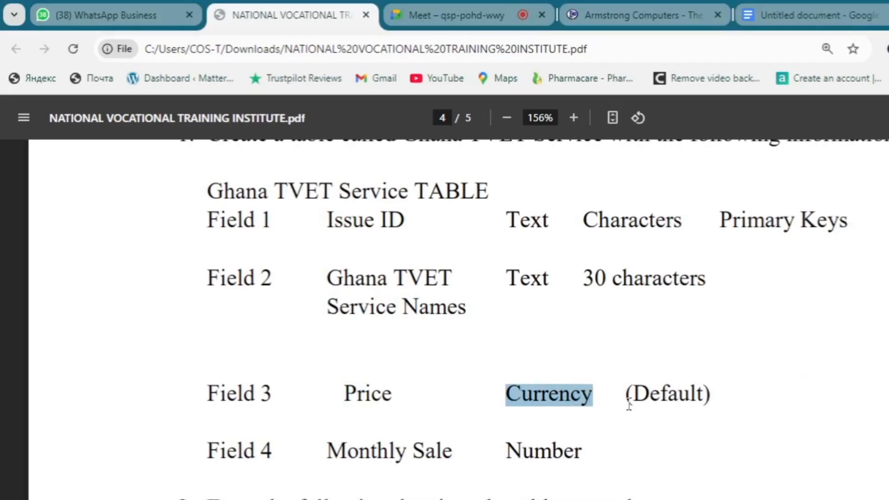
pyautogui.moveTo(626, 392); pyautogui.dragTo(719, 395)
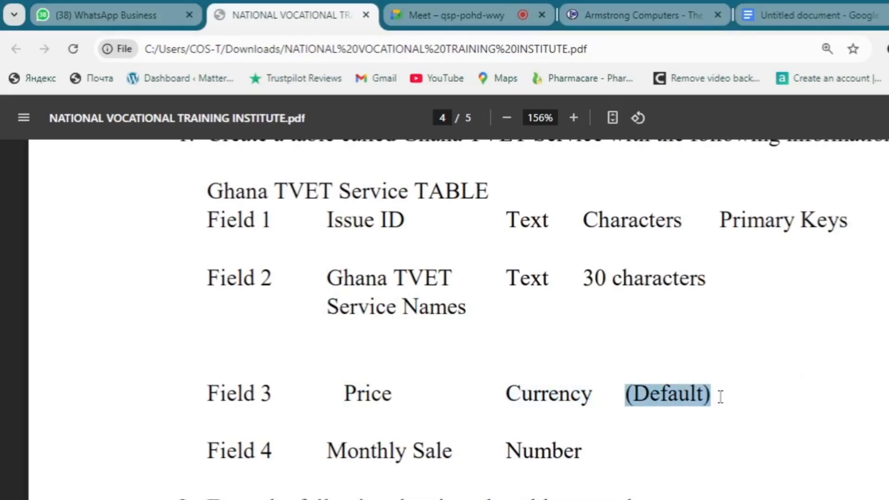
pyautogui.click(593, 395)
pyautogui.moveTo(506, 393); pyautogui.dragTo(593, 396)
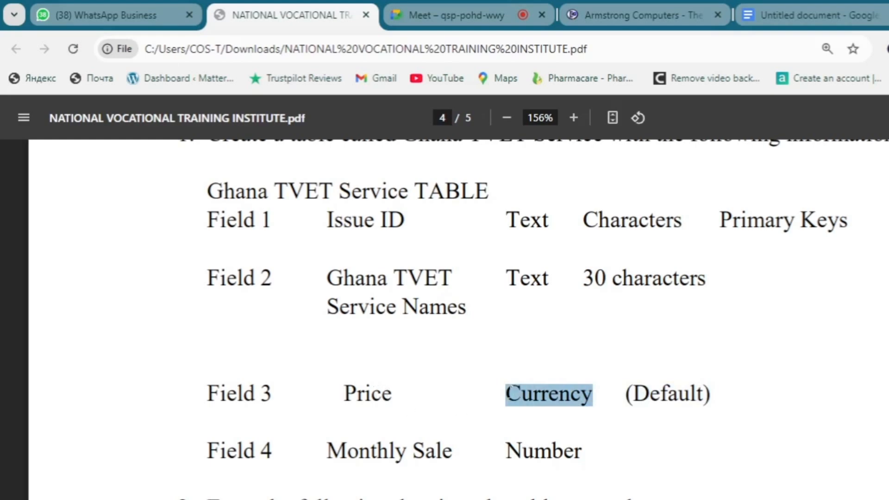
pyautogui.moveTo(507, 394); pyautogui.dragTo(521, 395)
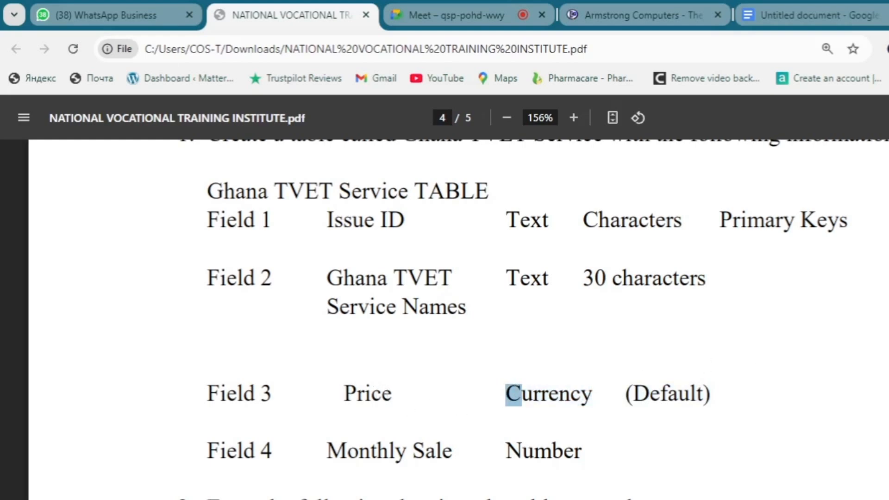
pyautogui.hotkey('alt', 'Tab')
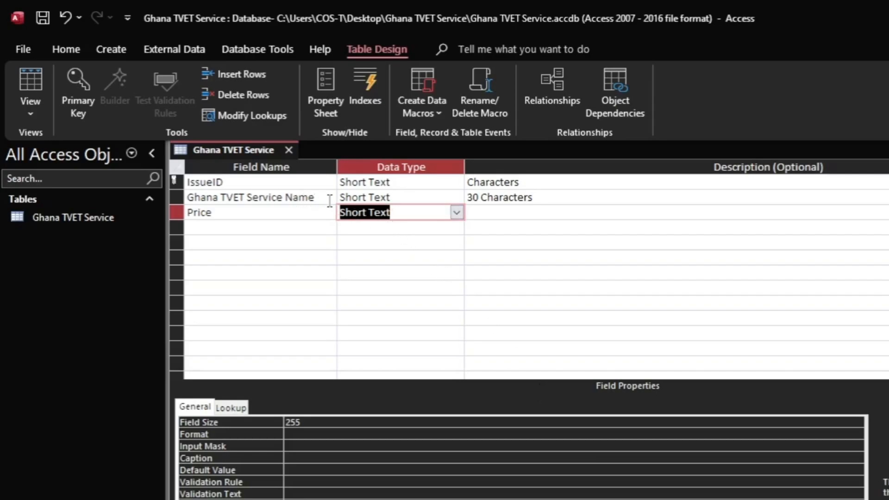
# Step: Set Price's data type to Currency and its Format property to Currency
pyautogui.click(456, 213)
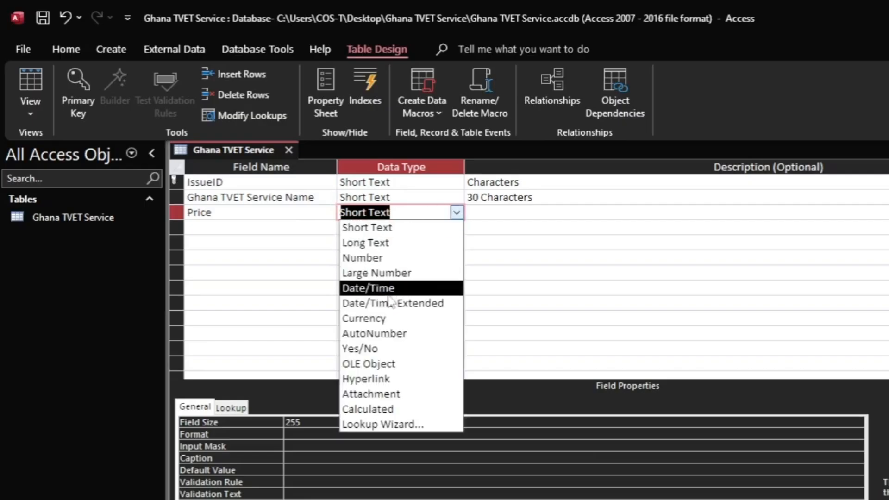
pyautogui.click(385, 319)
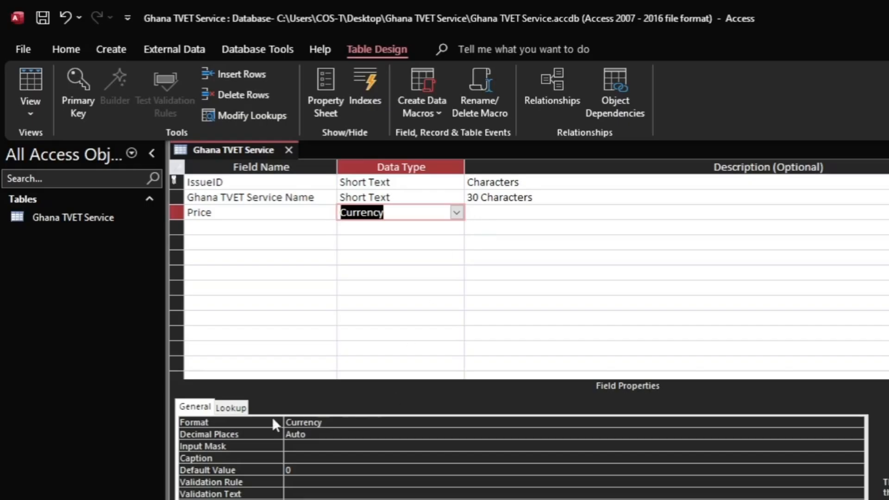
pyautogui.click(335, 424)
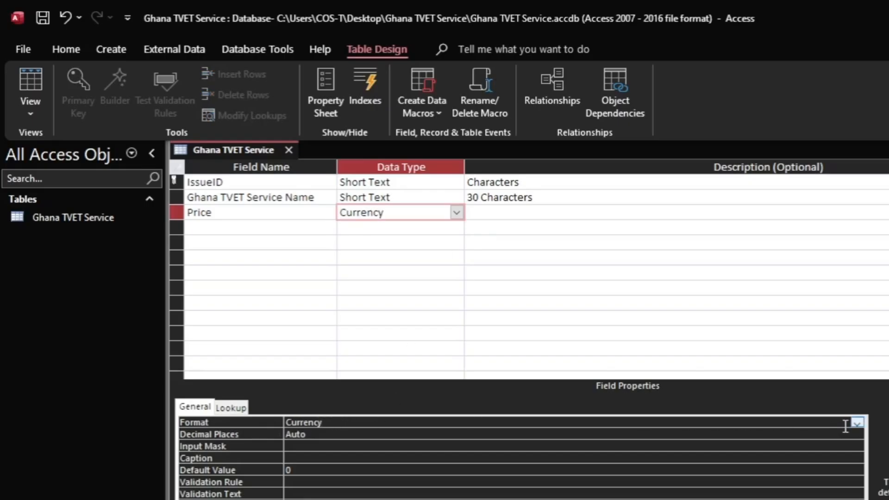
pyautogui.click(858, 423)
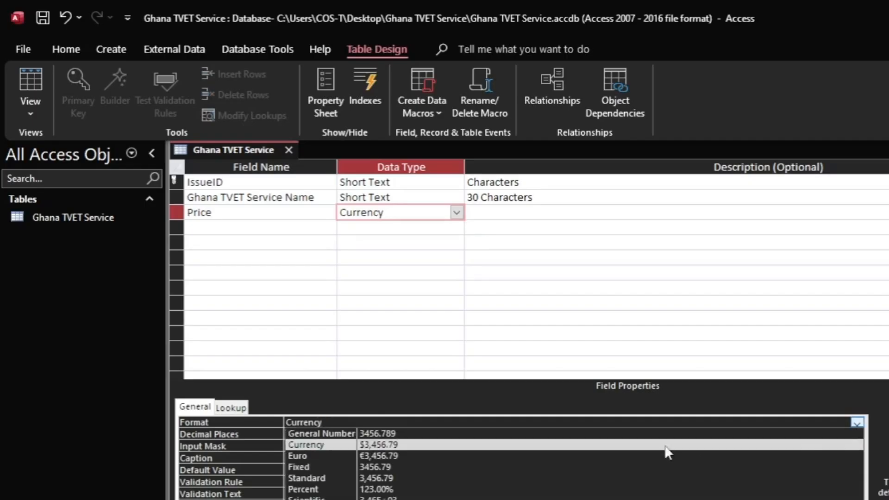
pyautogui.click(327, 445)
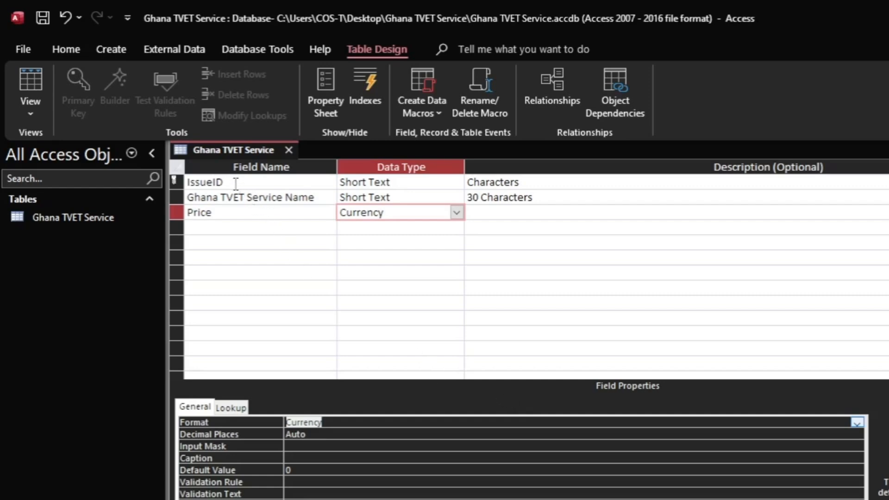
# Step: Add a fourth field named 'Monthly Sales' below Price, then consult the brief PDF
pyautogui.click(227, 227)
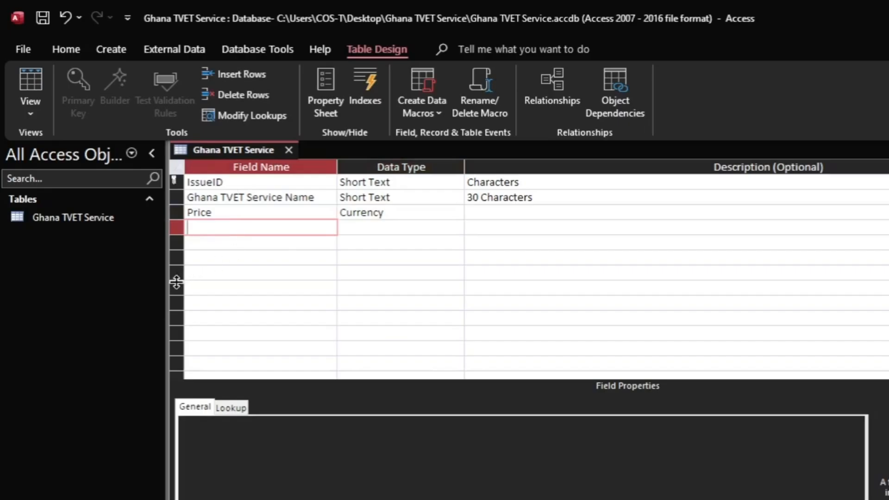
pyautogui.write('Monthly')
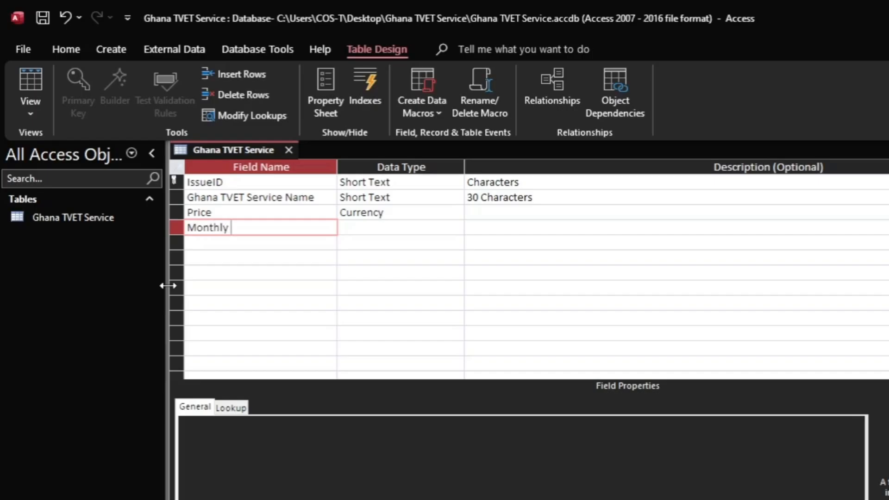
pyautogui.write(' Sales')
pyautogui.press('Tab')
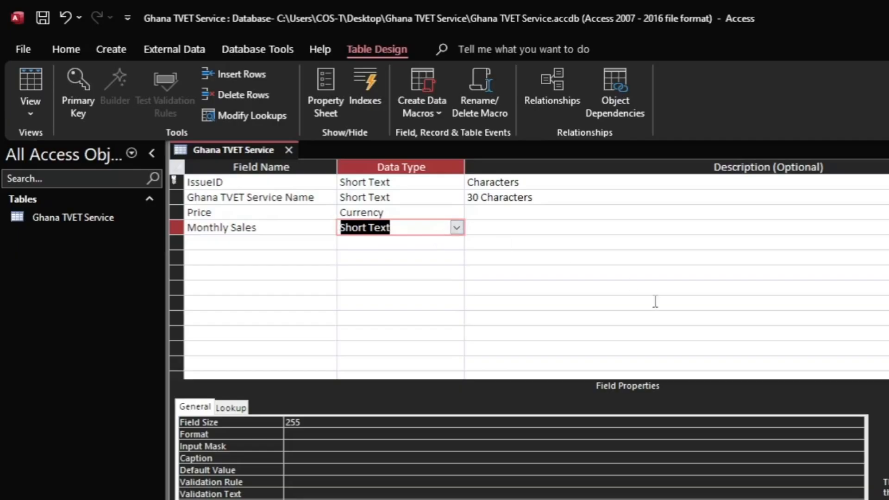
pyautogui.hotkey('alt', 'Tab')
# Step: Highlight Number as Field 4 Monthly Sale's type in the brief, then return to Access
pyautogui.scroll(-3, 359, 346)
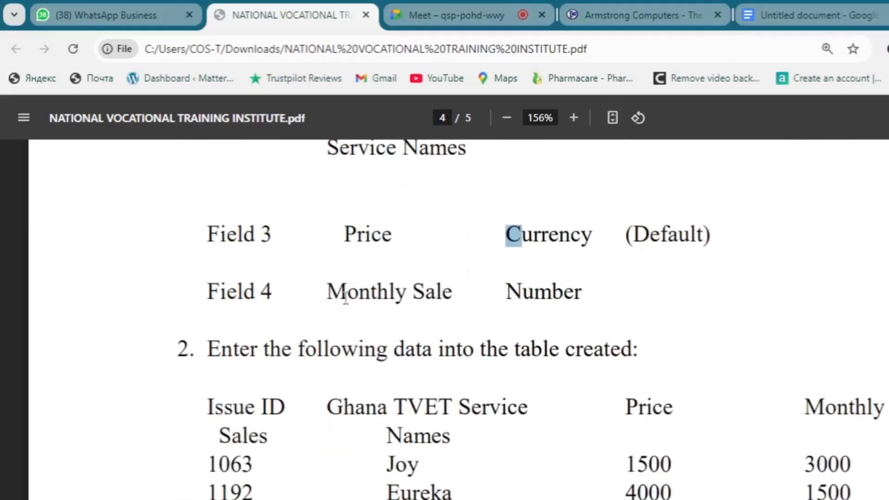
pyautogui.moveTo(506, 292); pyautogui.dragTo(588, 293)
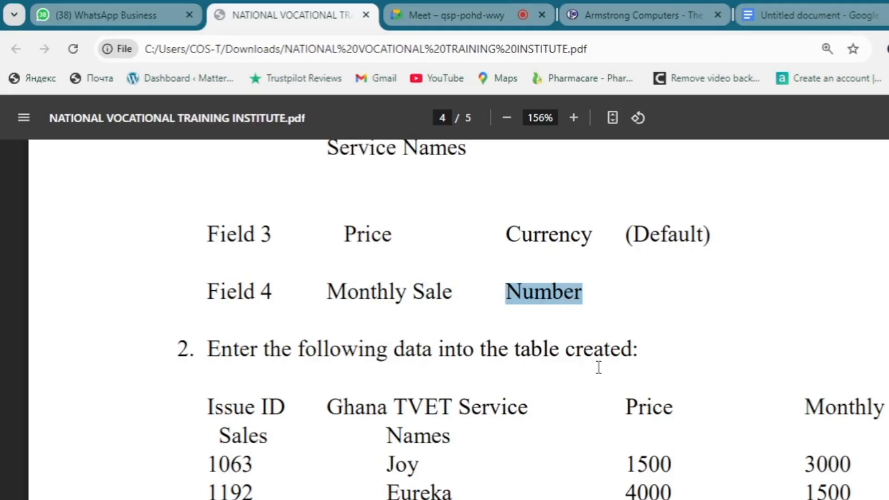
pyautogui.hotkey('alt', 'Tab')
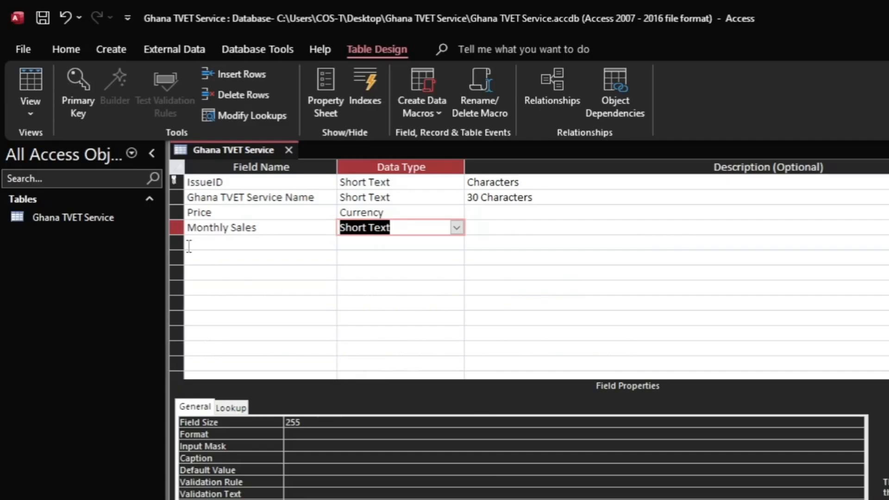
# Step: Change Monthly Sales' data type to Number
pyautogui.click(457, 227)
pyautogui.click(393, 274)
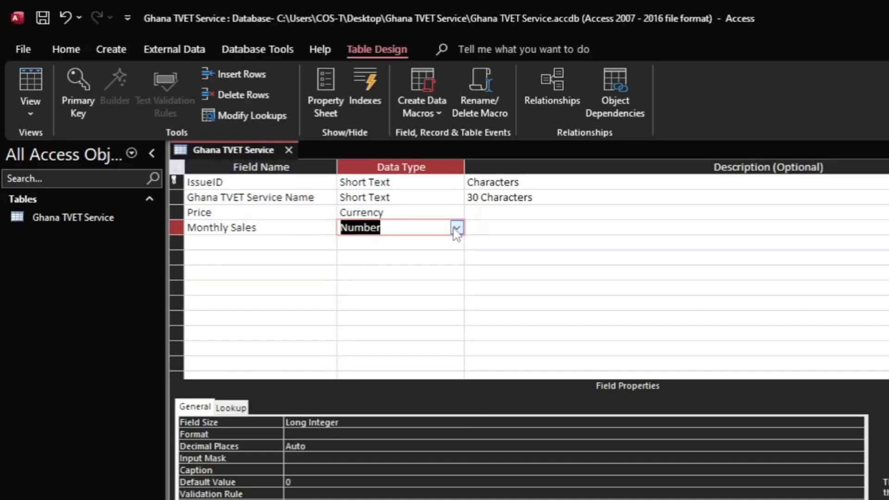
pyautogui.click(508, 229)
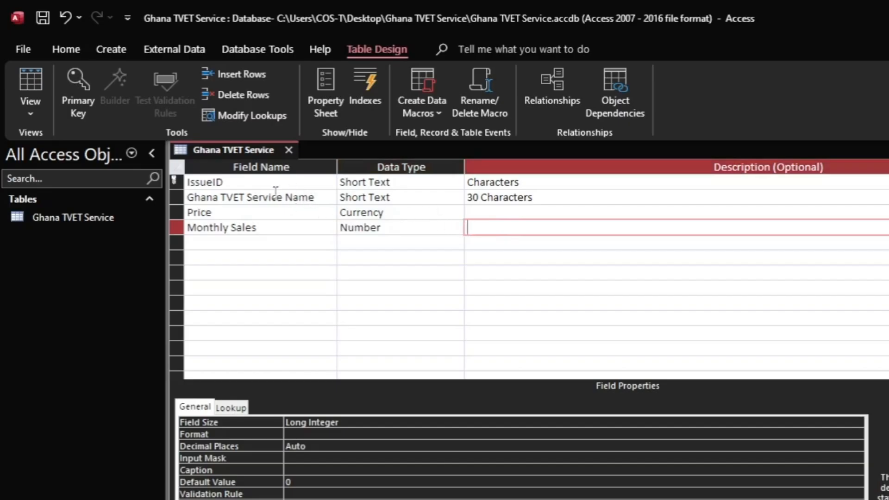
# Step: Set IssueID as the table's primary key
pyautogui.moveTo(226, 183); pyautogui.dragTo(186, 183)
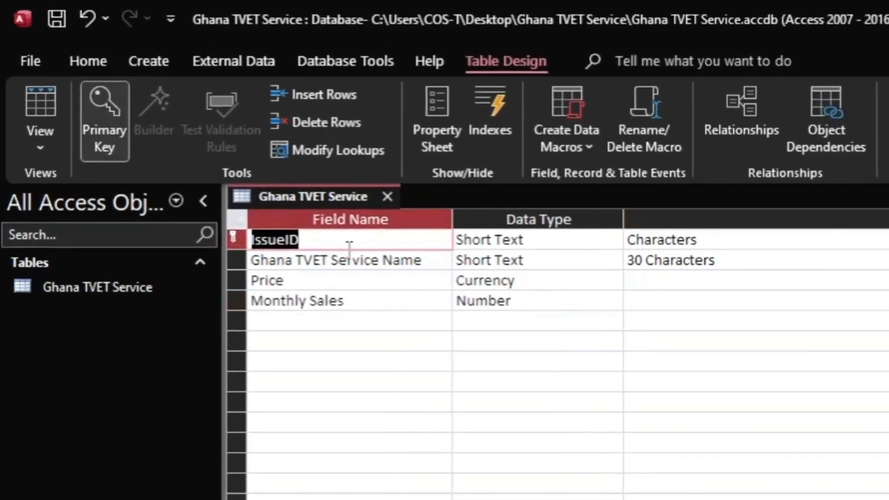
pyautogui.click(259, 191)
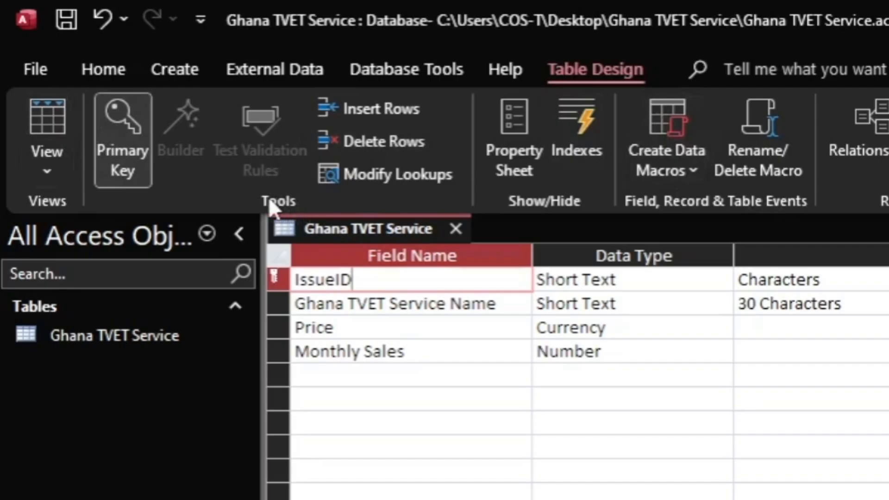
pyautogui.click(130, 158)
pyautogui.click(125, 117)
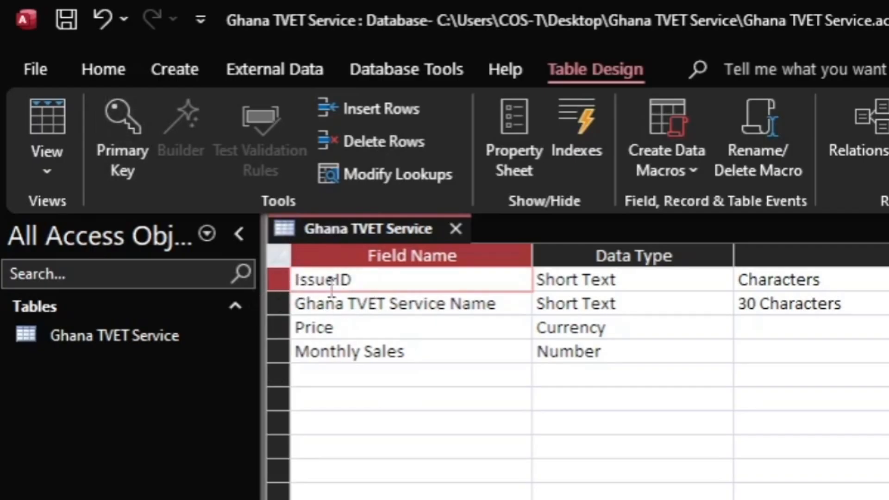
pyautogui.click(116, 117)
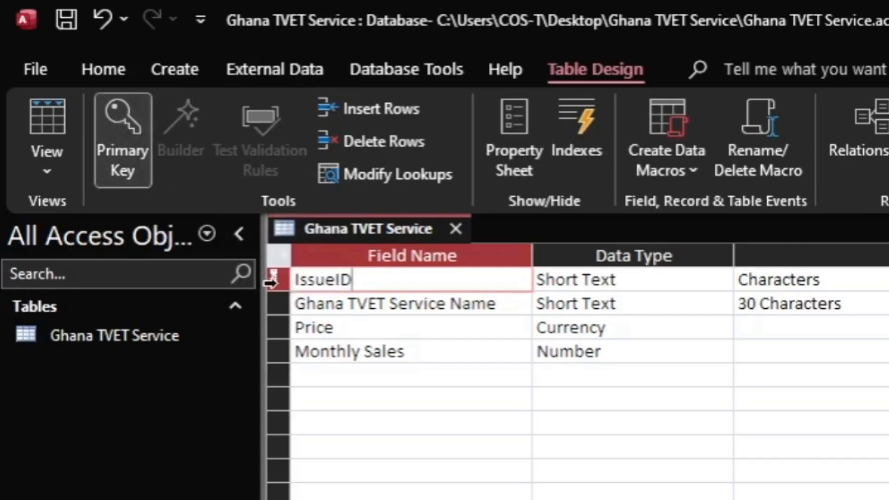
pyautogui.moveTo(372, 280); pyautogui.dragTo(280, 278)
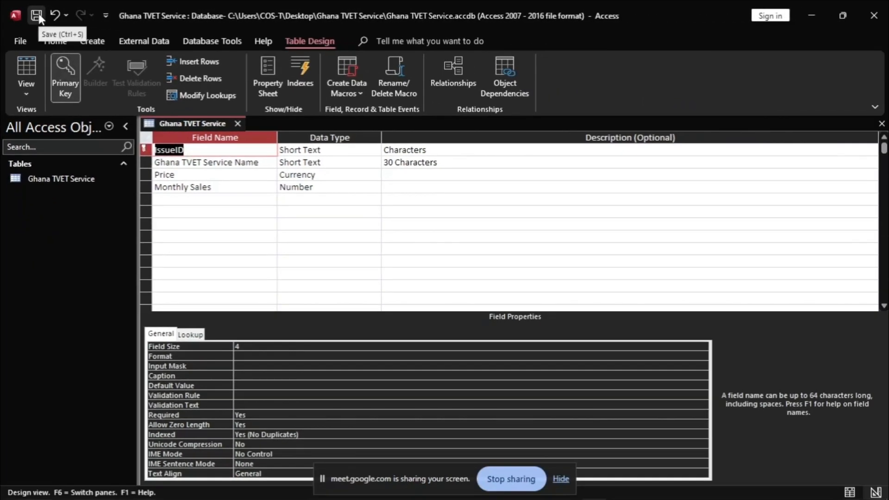
# Step: Save the table design and switch it to Datasheet View
pyautogui.click(36, 16)
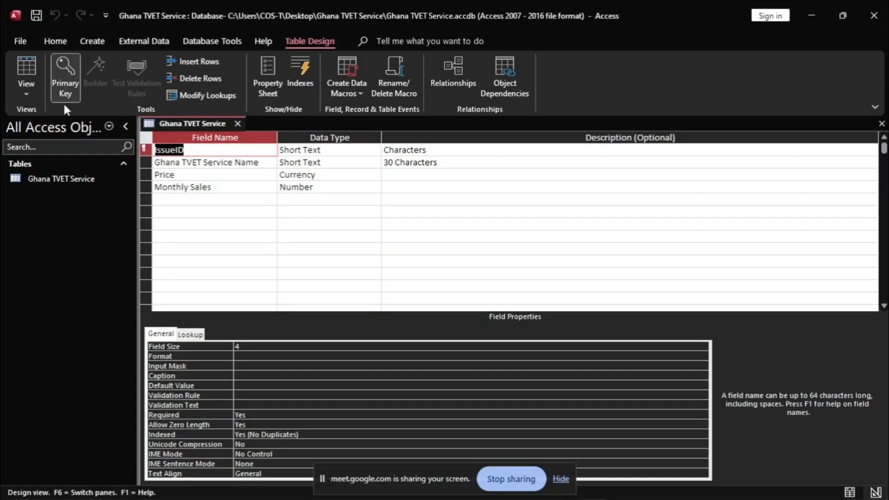
pyautogui.click(26, 92)
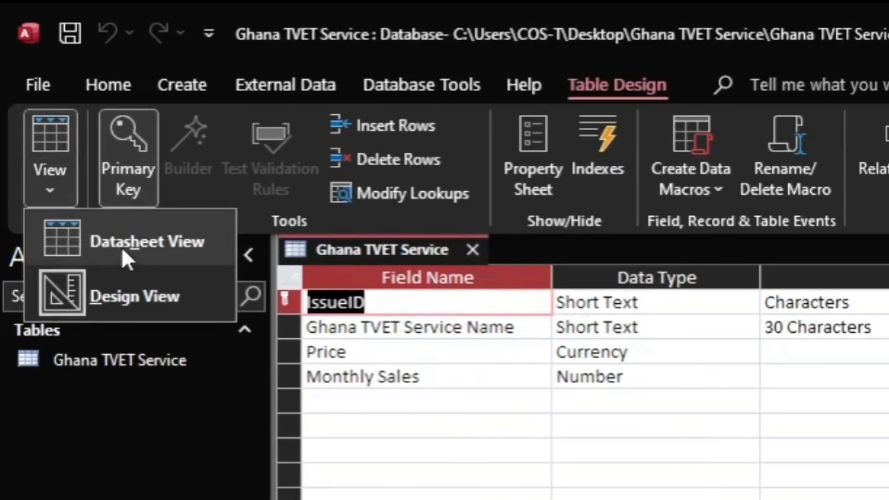
pyautogui.click(124, 245)
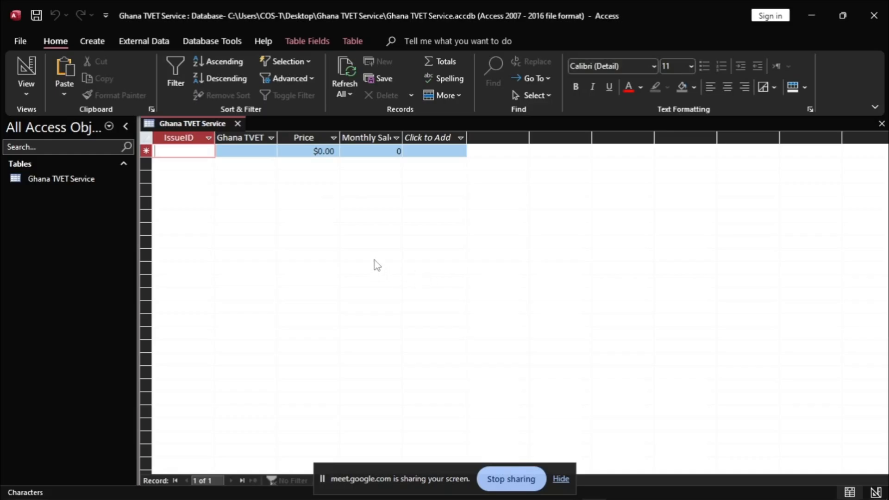
# Step: Bring up the assignment PDF at task 2's seven data rows, starting with Issue ID 1063
pyautogui.hotkey('alt', 'Tab')
pyautogui.click(407, 253)
pyautogui.scroll(-1, 392, 248)
pyautogui.scroll(-2, 392, 248)
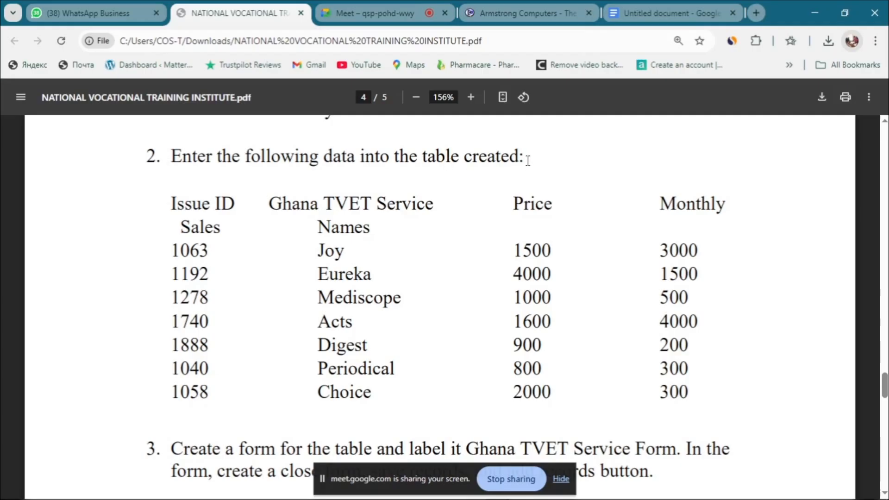
# Step: Switch back to the empty Ghana TVET Service datasheet in Access via the taskbar
pyautogui.click(417, 493)
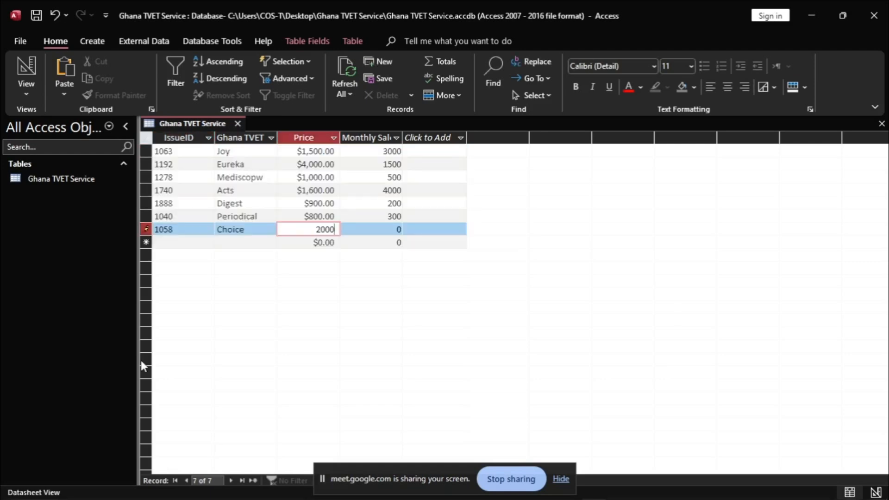
# Step: Enter 300 as the last record's Monthly Sales and commit the row
pyautogui.press('Tab')
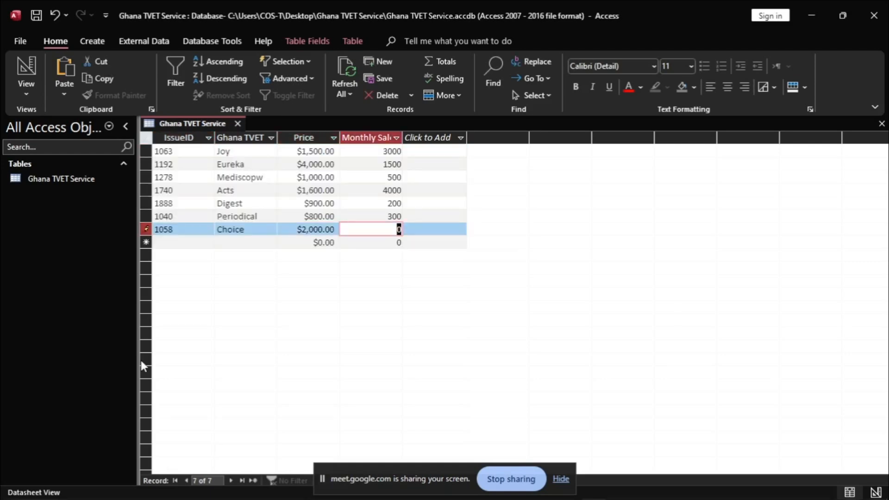
pyautogui.write('300')
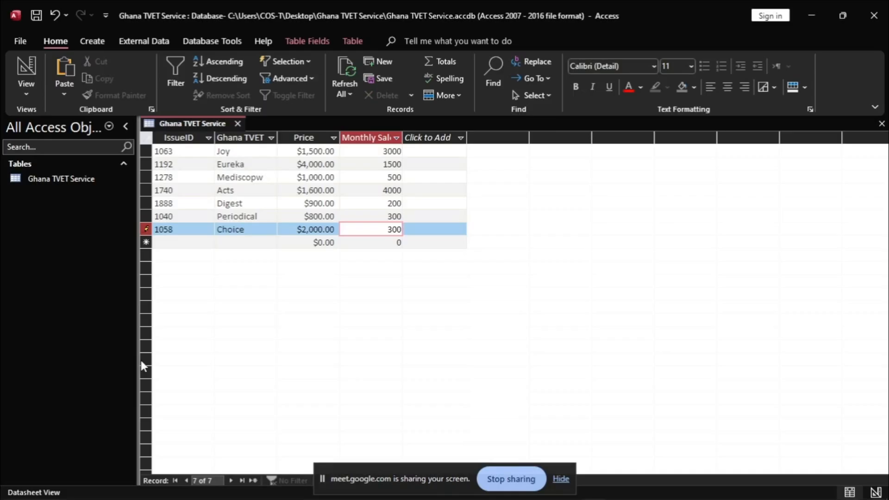
pyautogui.press('Tab')
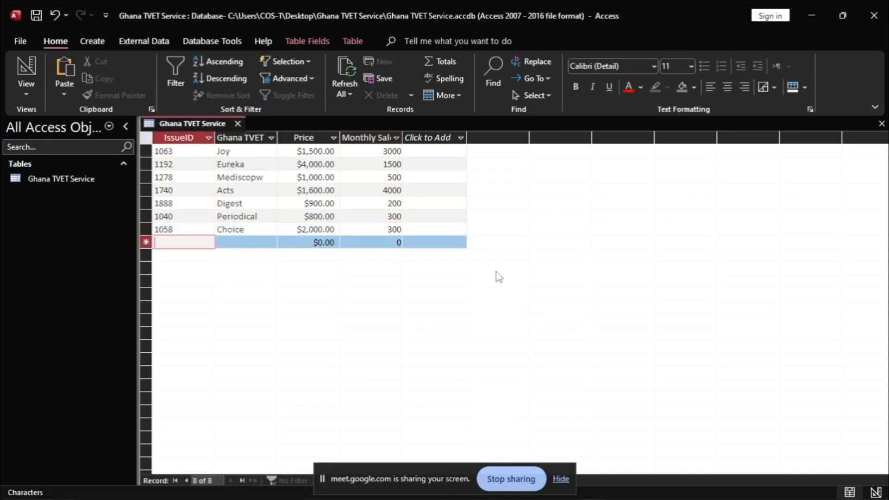
# Step: AutoFit the Monthly Sales, Ghana TVET Service Name and IssueID columns, then return to the PDF
pyautogui.doubleClick(402, 137)
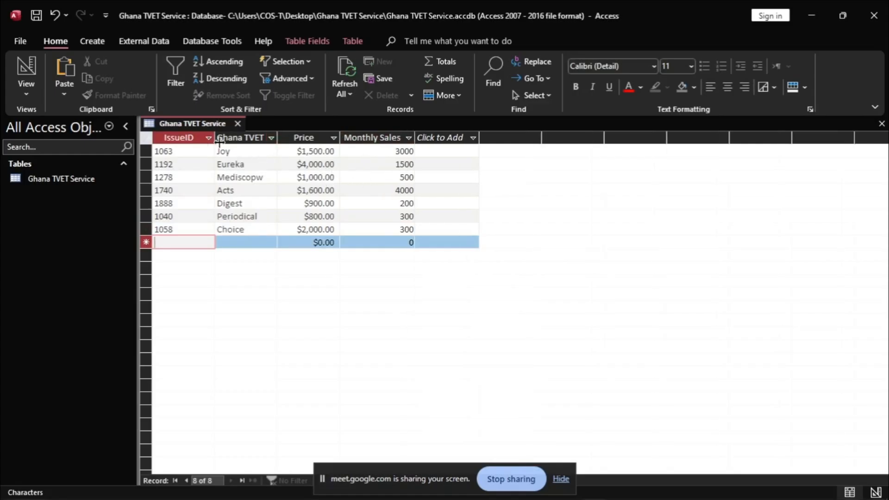
pyautogui.moveTo(277, 138); pyautogui.dragTo(277, 138)
pyautogui.doubleClick(277, 138)
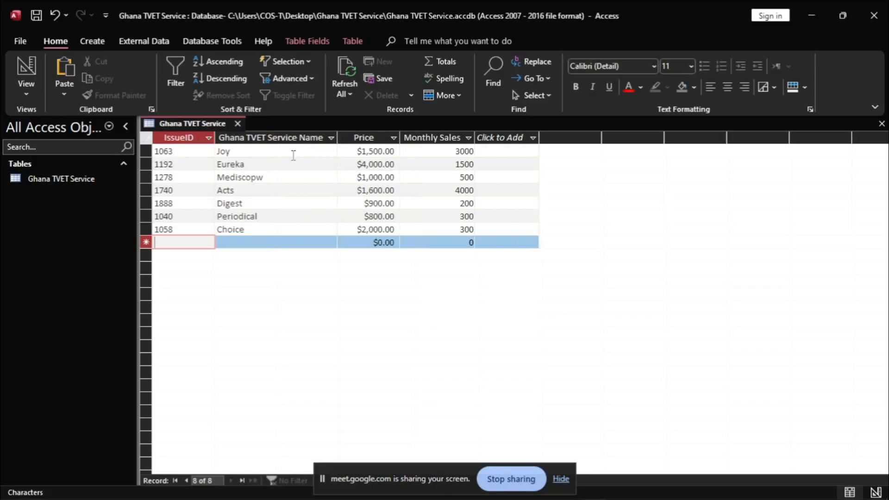
pyautogui.doubleClick(215, 139)
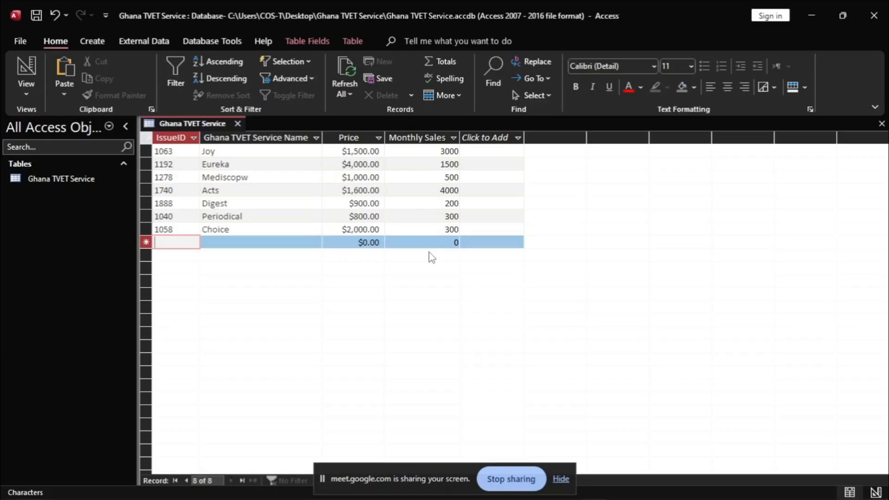
pyautogui.hotkey('alt', 'Tab')
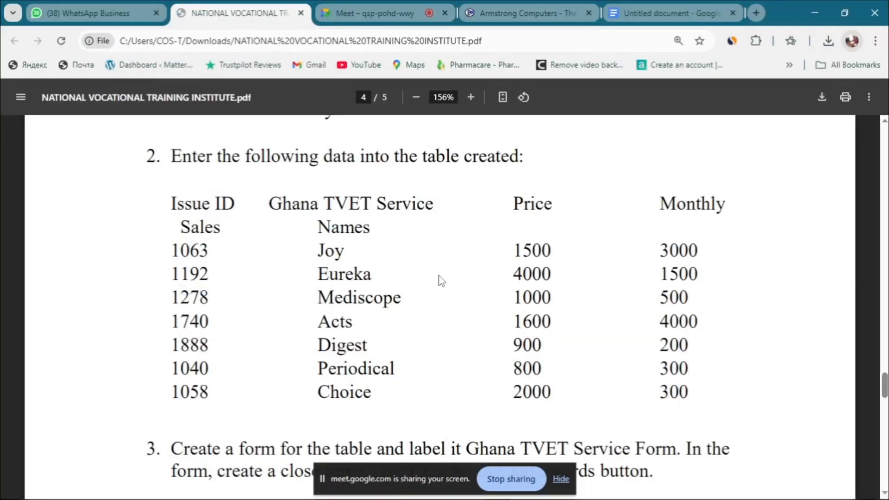
# Step: Scroll the PDF to task 3 and highlight its Ghana TVET Service Form instruction, then return to Access
pyautogui.scroll(-3, 424, 279)
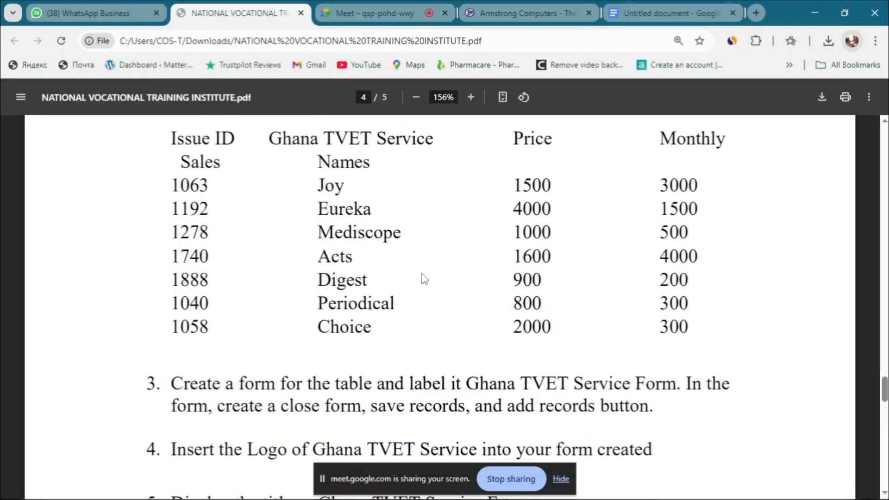
pyautogui.scroll(-2, 422, 280)
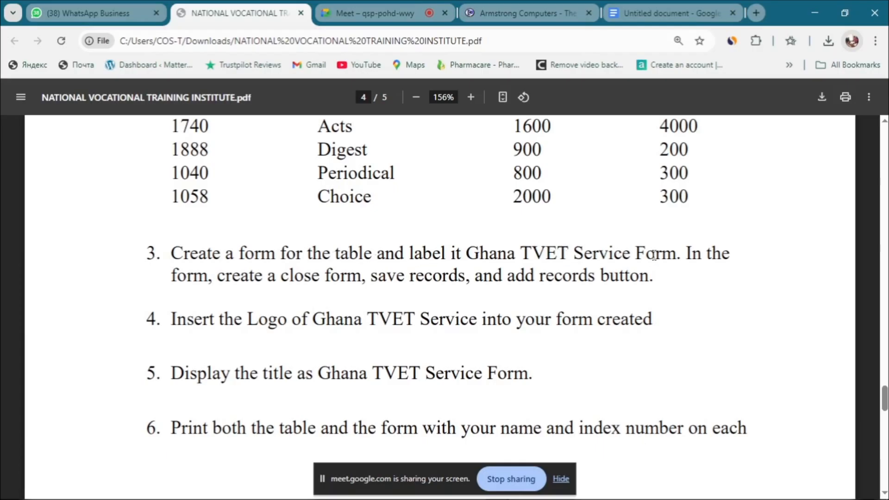
pyautogui.moveTo(458, 253); pyautogui.dragTo(590, 253)
pyautogui.moveTo(489, 253); pyautogui.dragTo(676, 254)
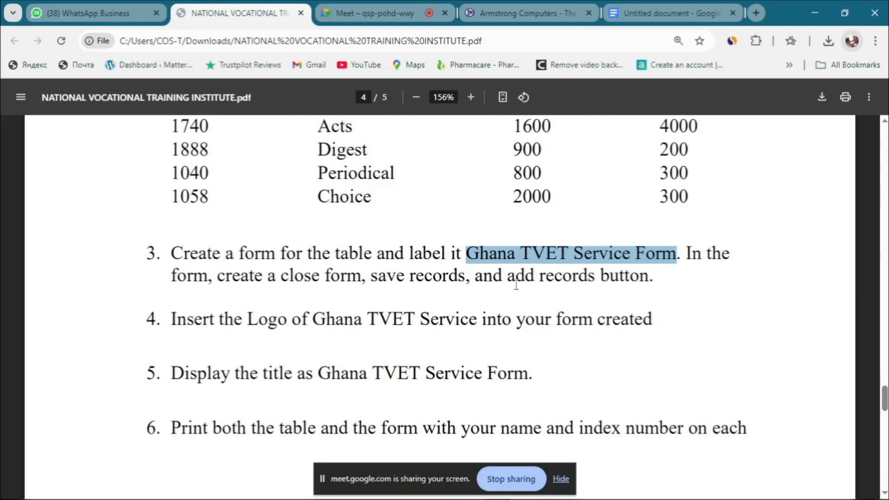
pyautogui.click(646, 283)
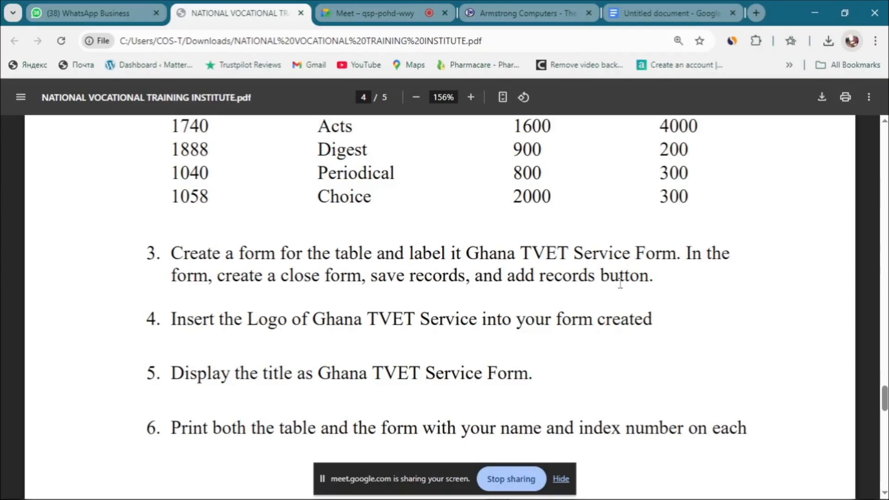
pyautogui.moveTo(172, 254); pyautogui.dragTo(683, 253)
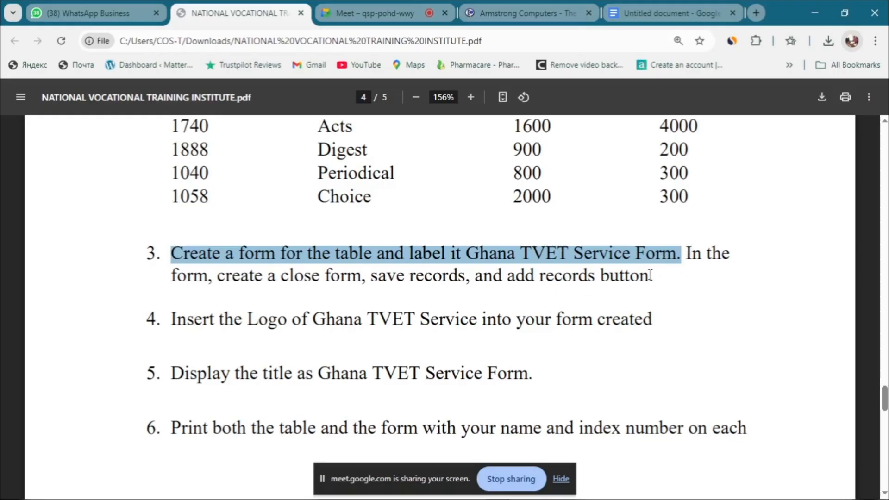
pyautogui.hotkey('alt', 'Tab')
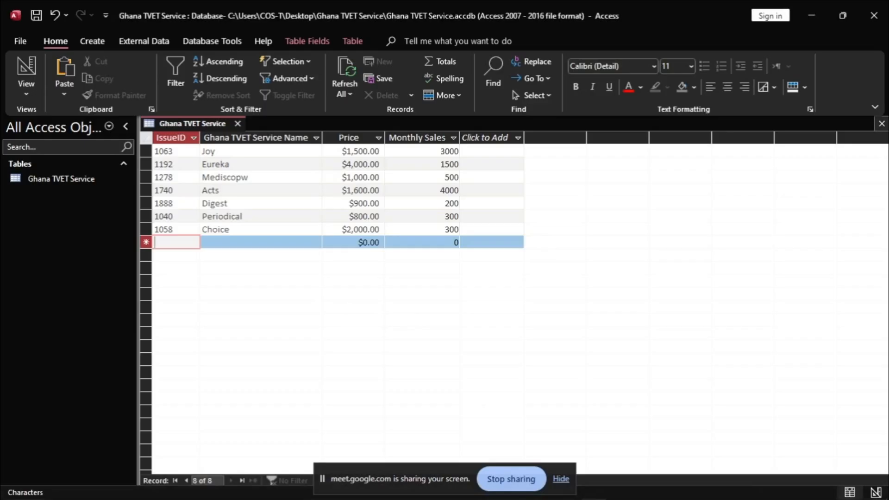
# Step: Close the Ghana TVET Service datasheet, saving its layout changes
pyautogui.click(883, 124)
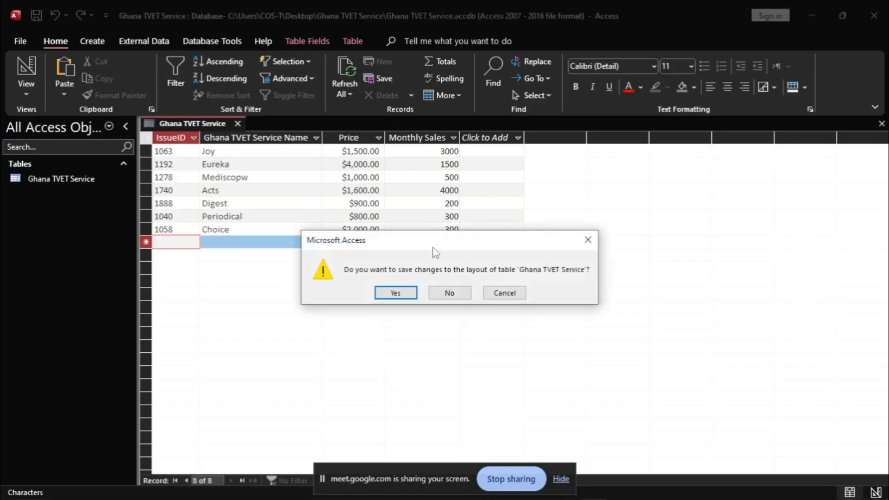
pyautogui.click(396, 293)
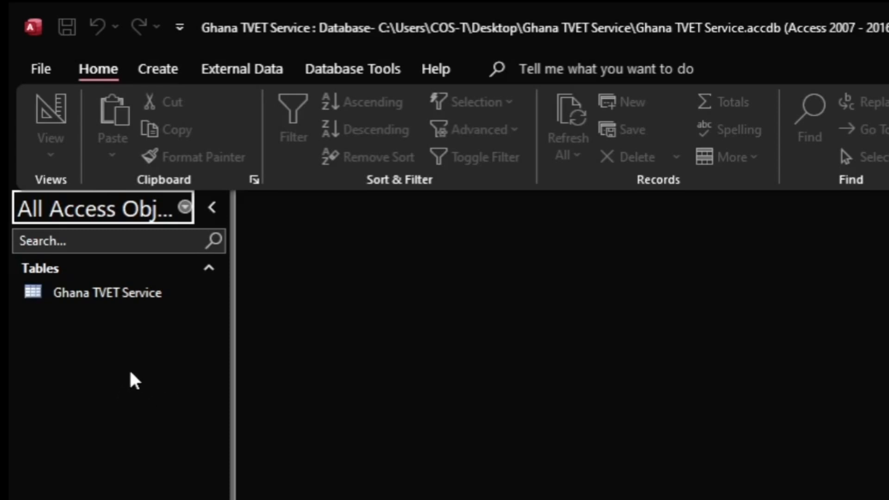
# Step: Launch the Form Wizard from the Create ribbon
pyautogui.click(159, 74)
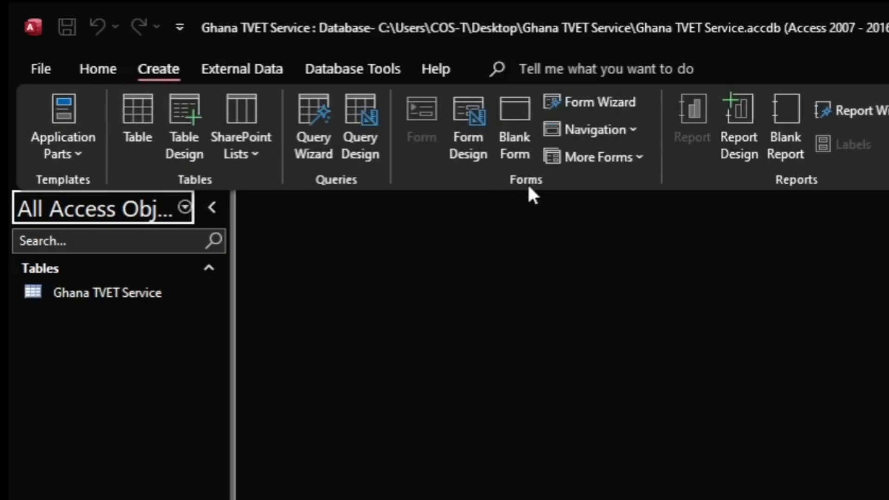
pyautogui.click(594, 101)
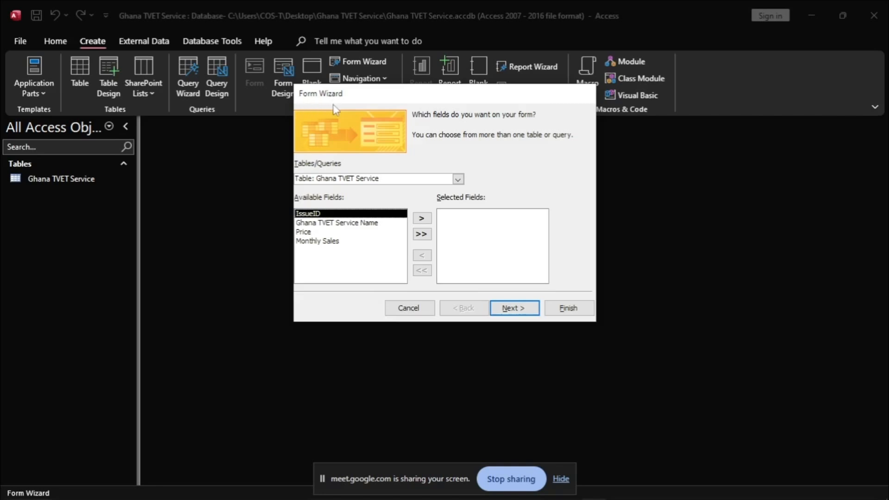
# Step: Choose the Ghana TVET Service table as the wizard's source and add all four fields
pyautogui.moveTo(389, 93); pyautogui.dragTo(384, 121)
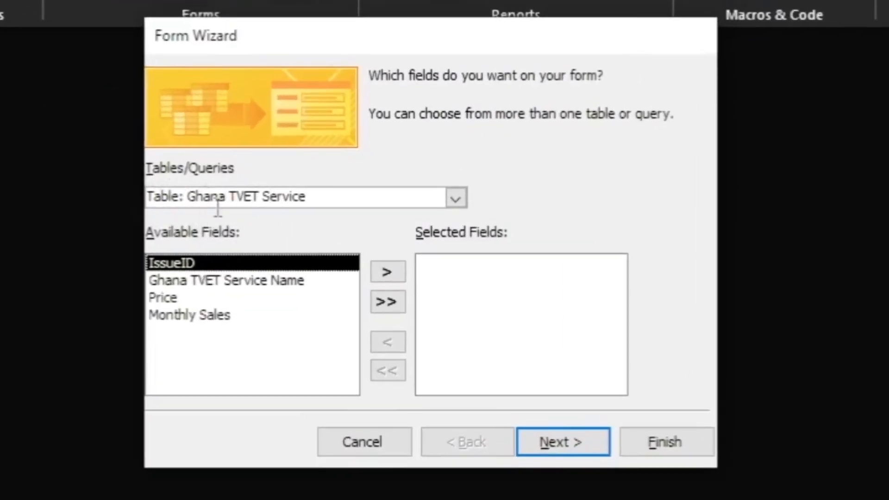
pyautogui.click(455, 199)
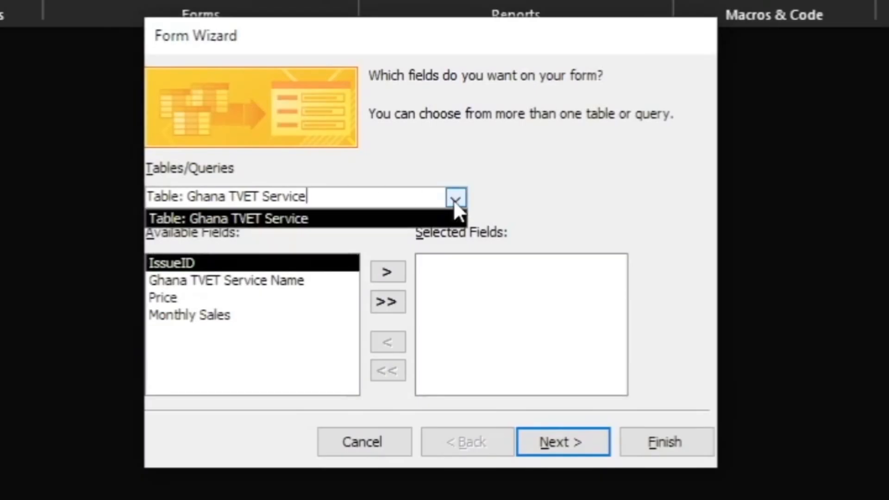
pyautogui.click(273, 220)
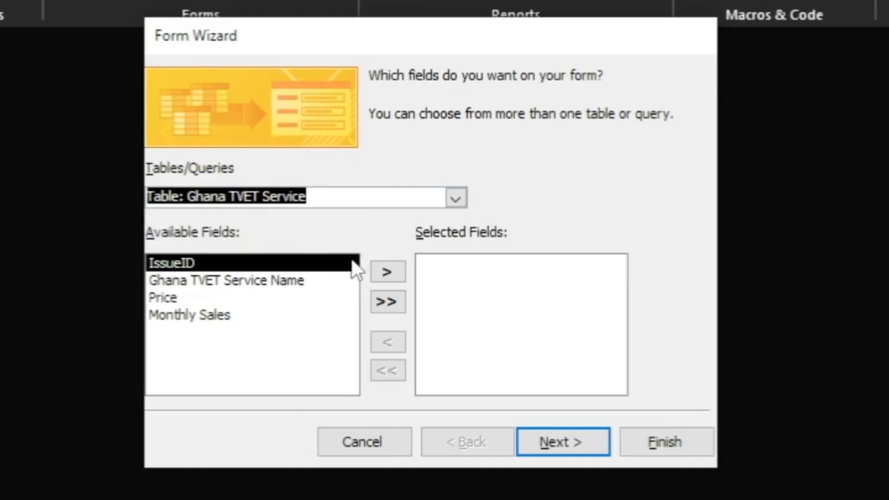
pyautogui.click(388, 301)
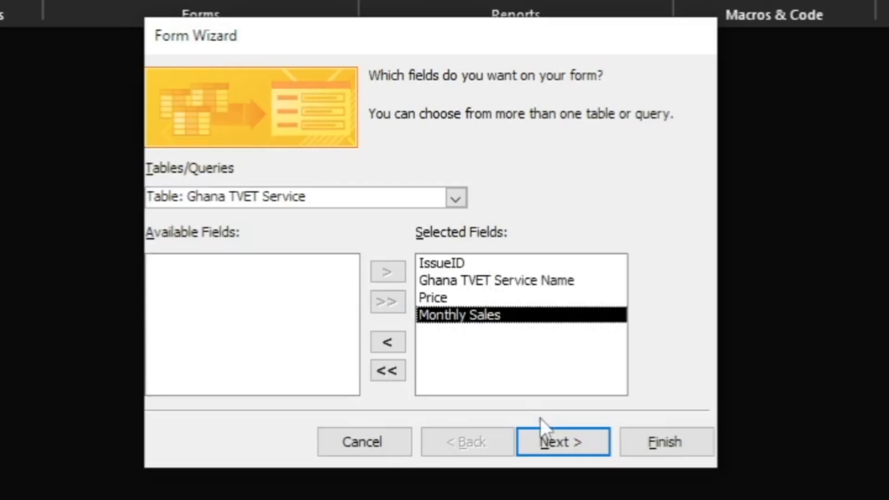
pyautogui.click(551, 438)
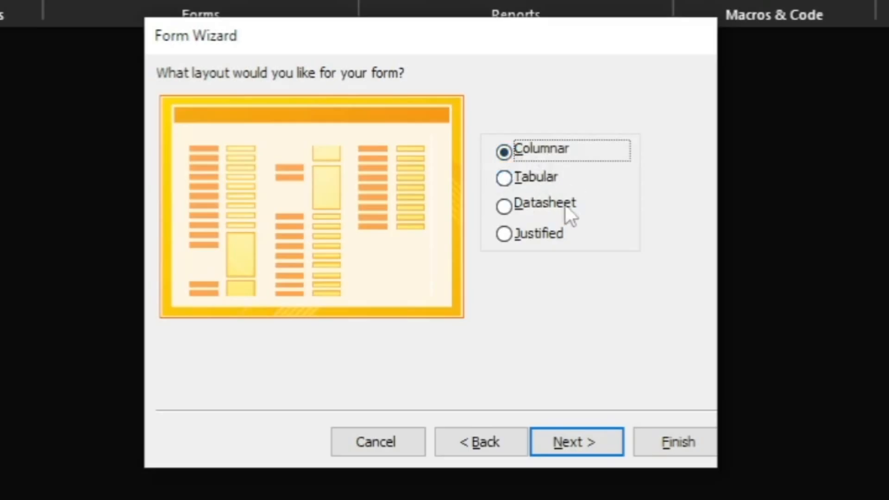
# Step: Advance to the final step and change the form title to 'Ghana TVET Service Form'
pyautogui.click(575, 440)
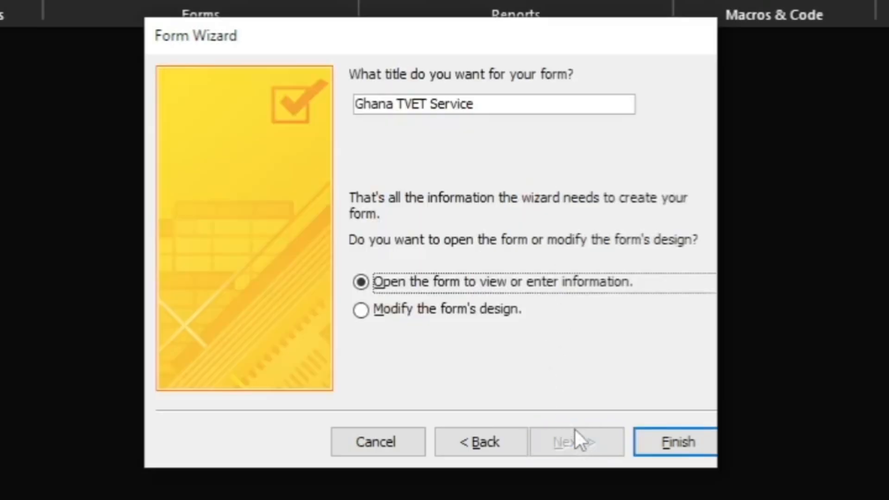
pyautogui.click(476, 110)
pyautogui.moveTo(493, 107); pyautogui.dragTo(355, 106)
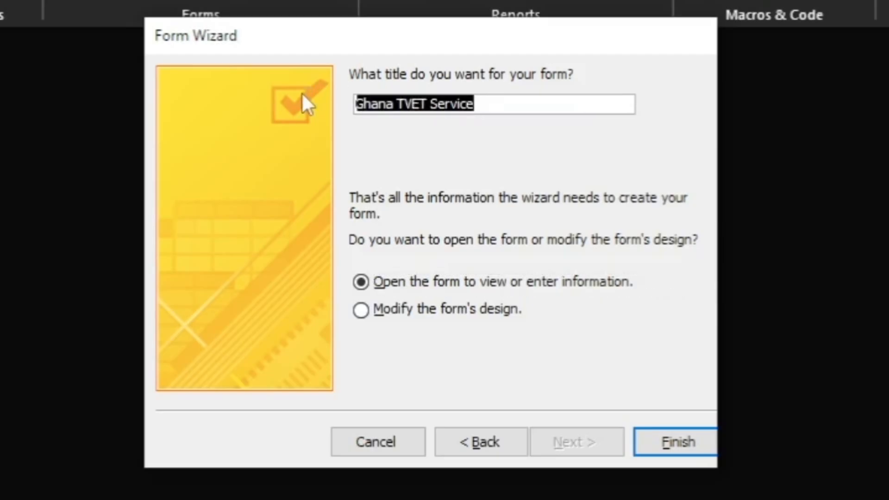
pyautogui.press('End')
pyautogui.write('Form')
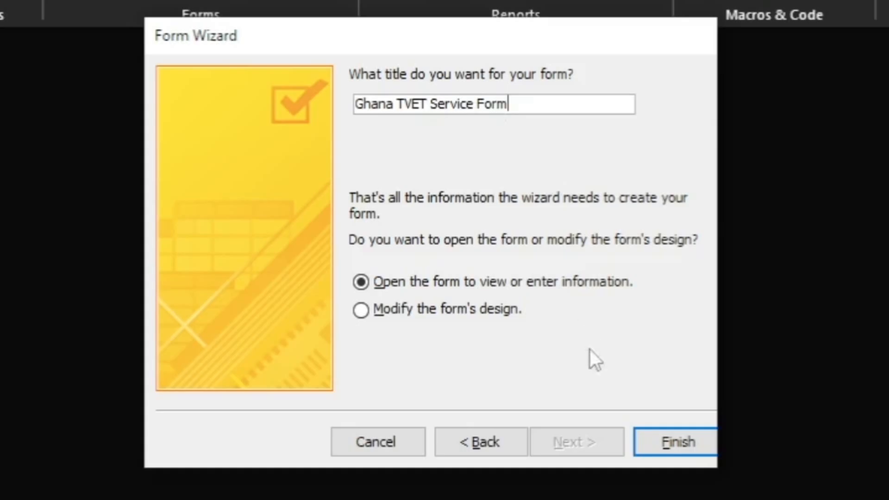
# Step: Finish the wizard so the new form opens on record 1 of 7
pyautogui.click(663, 444)
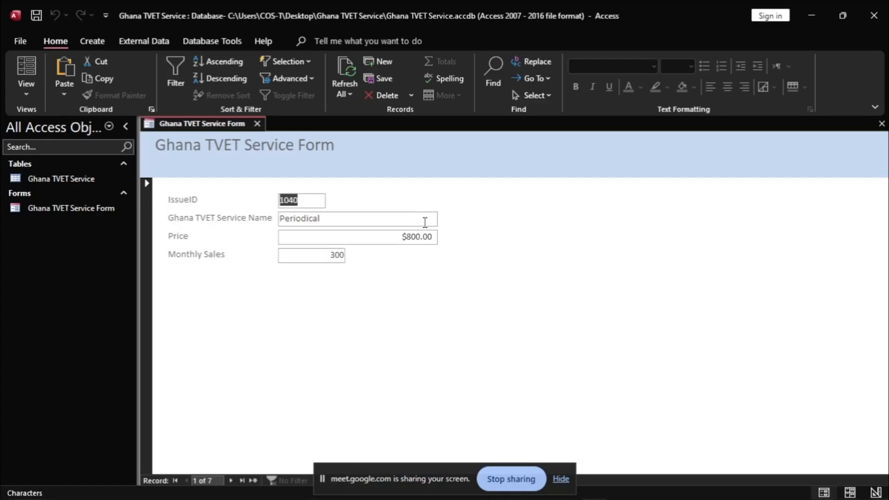
pyautogui.hotkey('alt', 'Tab')
pyautogui.click(211, 263)
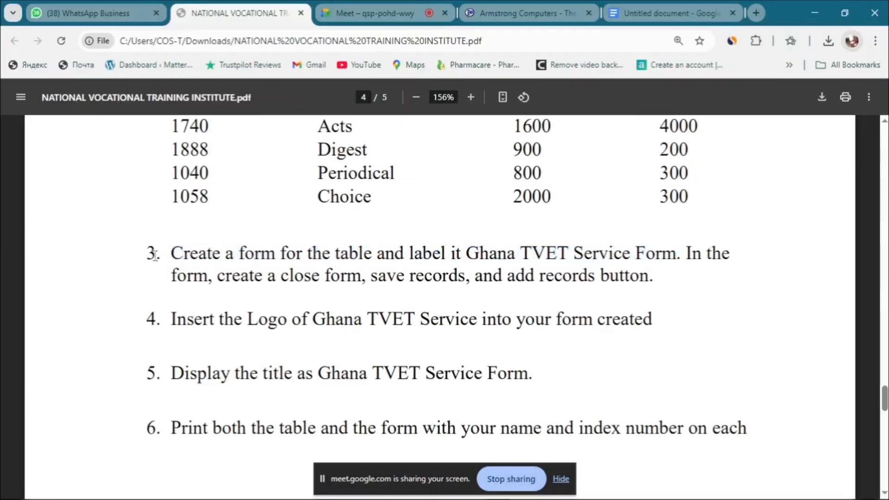
pyautogui.moveTo(176, 253); pyautogui.dragTo(679, 253)
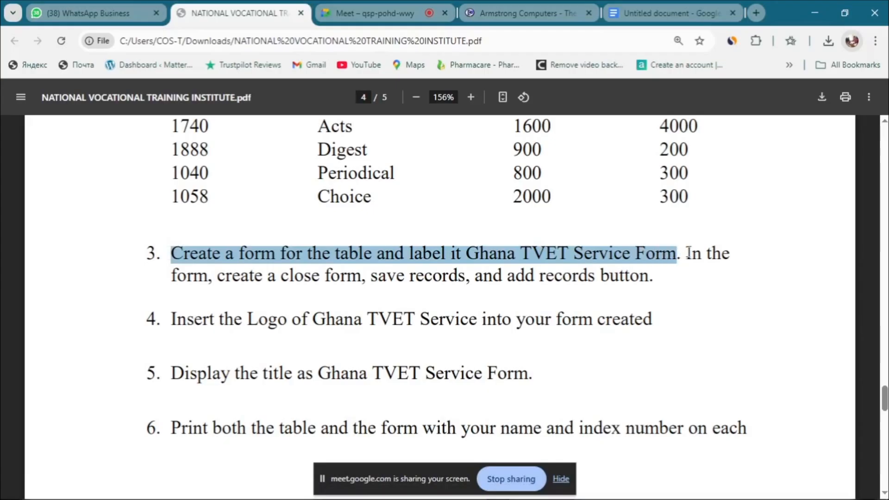
pyautogui.moveTo(689, 252); pyautogui.dragTo(692, 253)
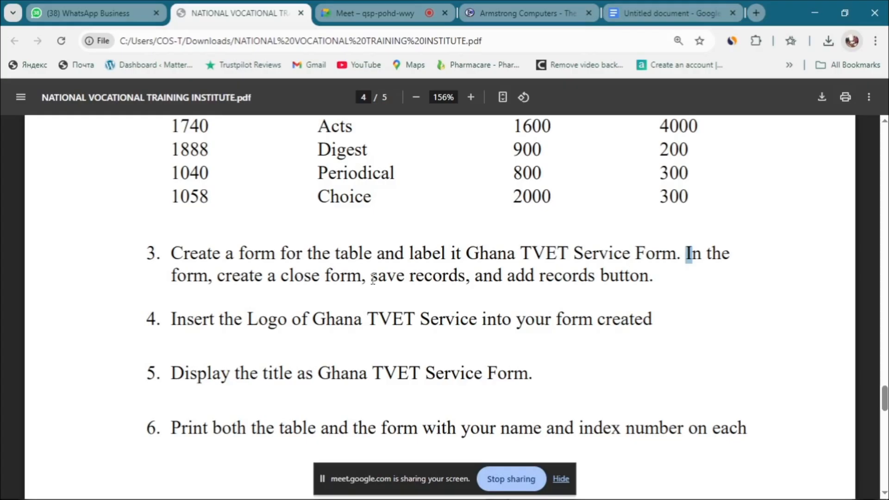
pyautogui.moveTo(368, 278); pyautogui.dragTo(379, 279)
pyautogui.moveTo(658, 279); pyautogui.dragTo(292, 277)
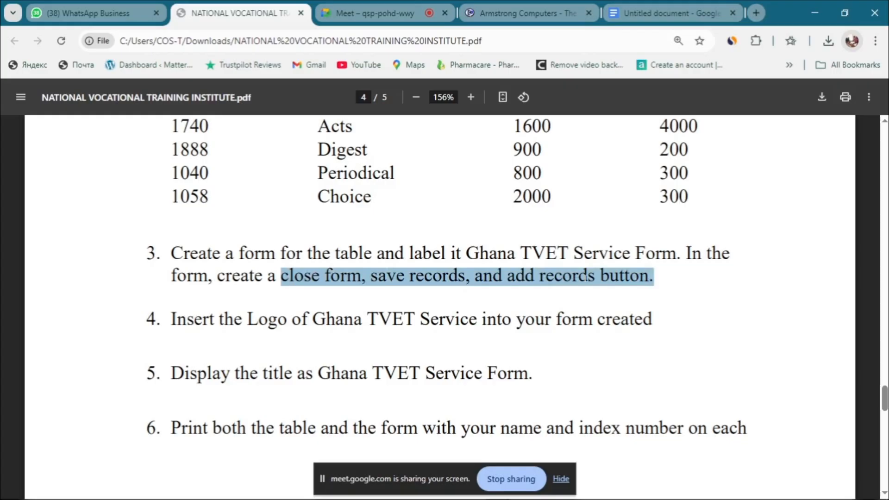
pyautogui.hotkey('alt', 'Tab')
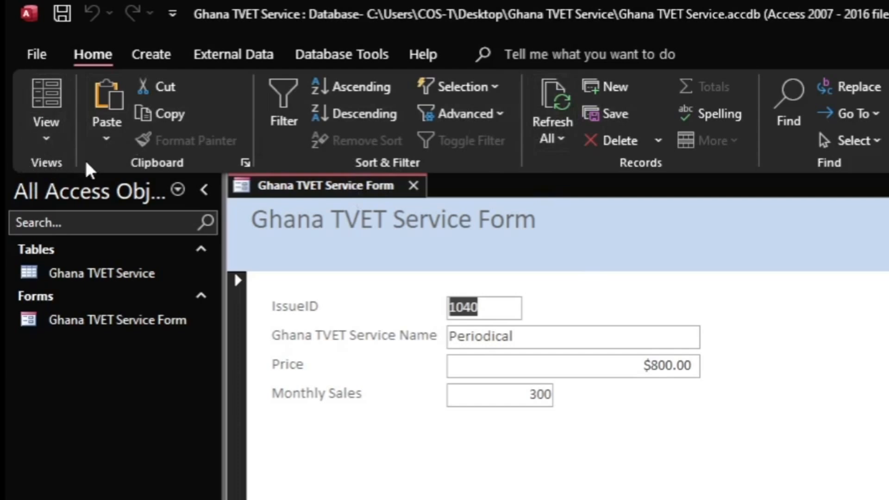
# Step: Switch the Ghana TVET Service Form to Design View using its tab's shortcut menu
pyautogui.click(46, 141)
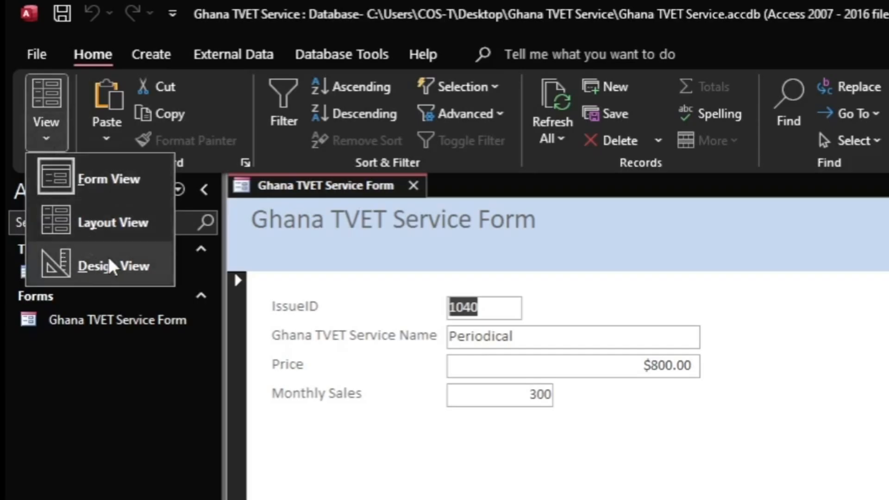
pyautogui.click(728, 278)
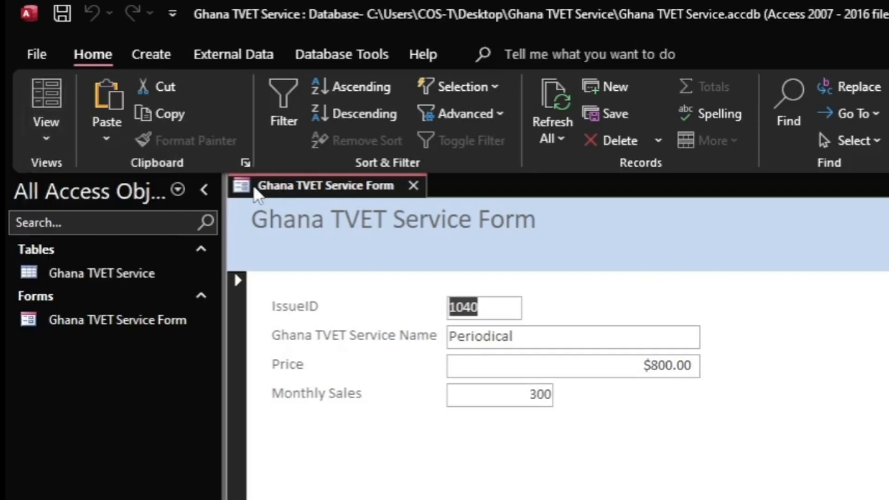
pyautogui.rightClick(326, 190)
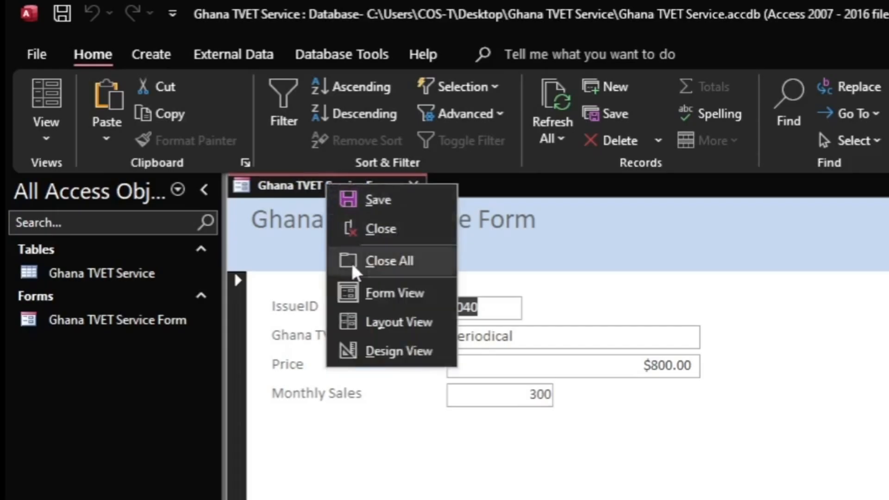
pyautogui.click(384, 353)
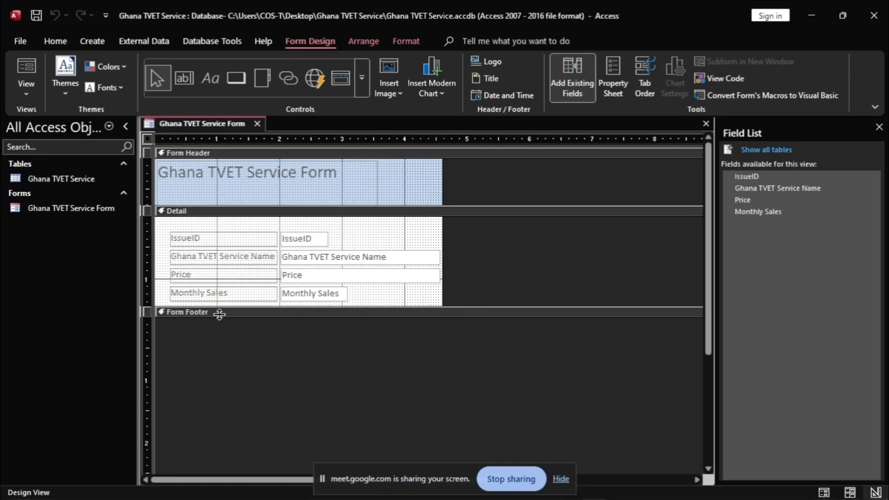
# Step: Drag the Detail section taller and stretch the form's width to about 8 inches
pyautogui.click(454, 307)
pyautogui.moveTo(454, 308); pyautogui.dragTo(453, 340)
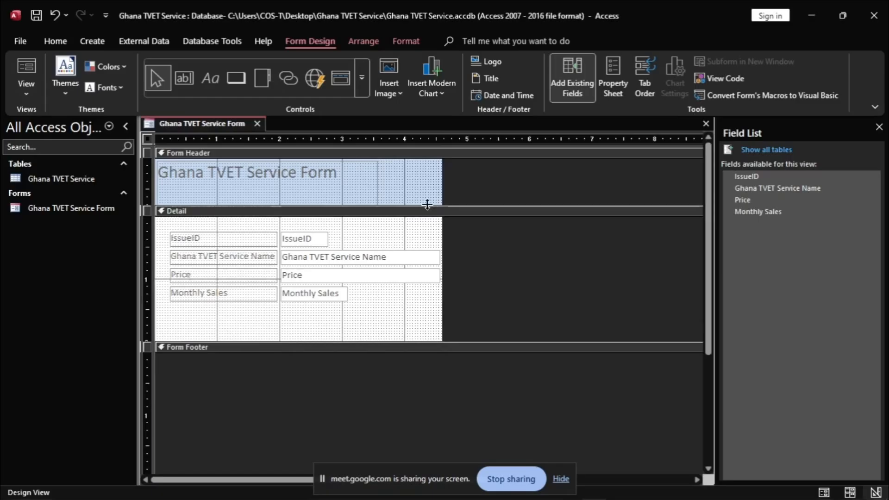
pyautogui.moveTo(441, 172); pyautogui.dragTo(674, 175)
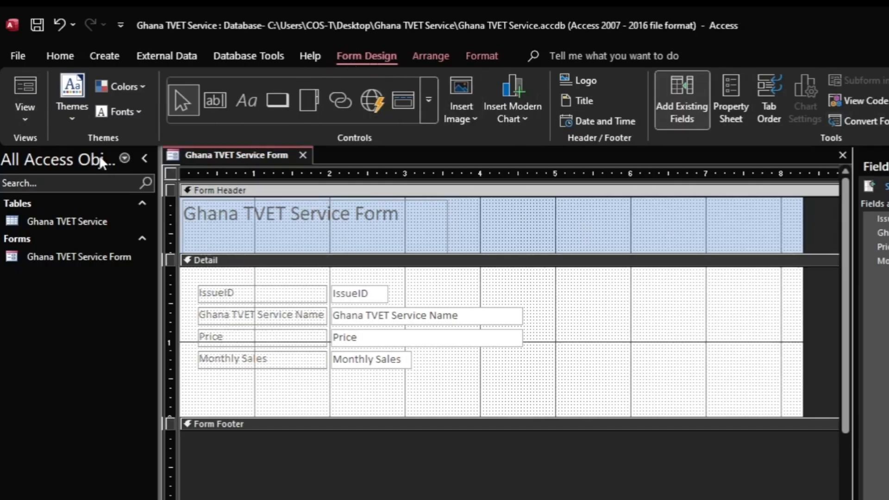
# Step: Apply the Ion Boardroom theme and a new colour scheme that turns the header beige
pyautogui.click(73, 121)
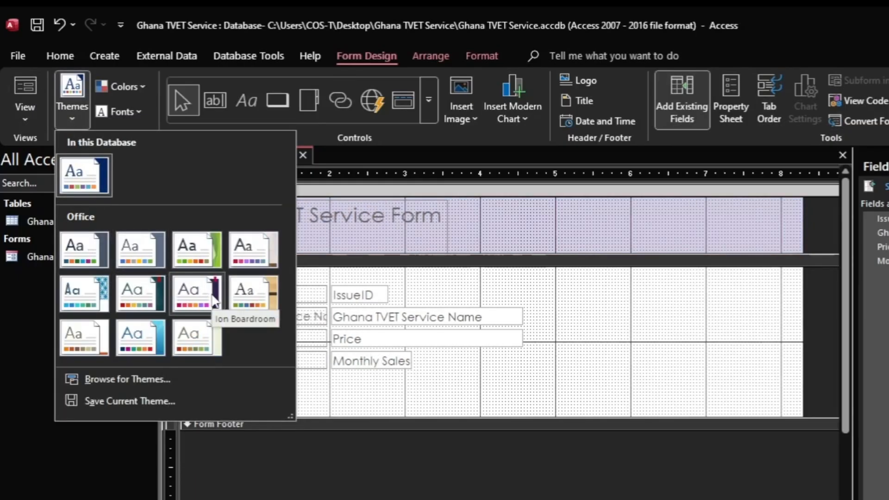
pyautogui.click(214, 300)
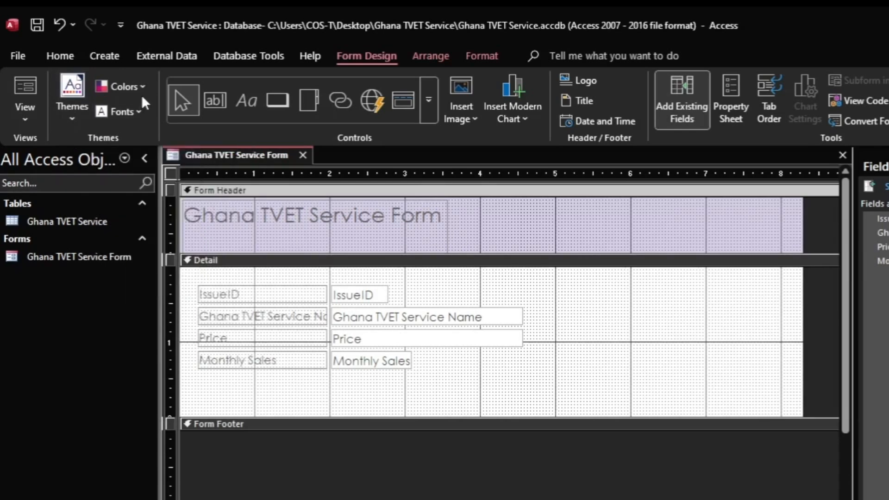
pyautogui.click(139, 112)
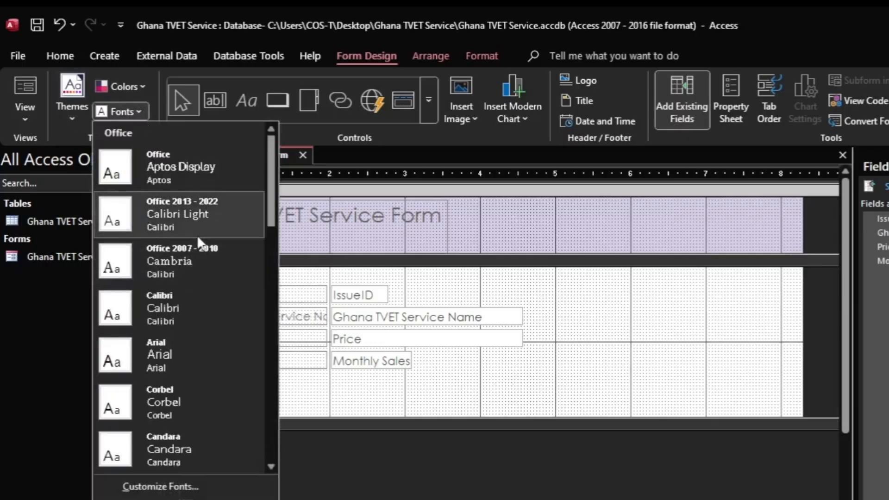
pyautogui.click(138, 84)
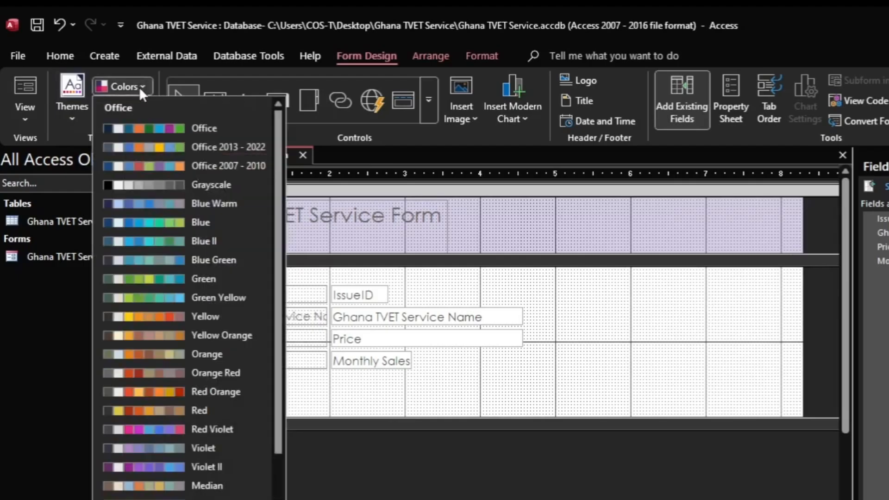
pyautogui.click(155, 315)
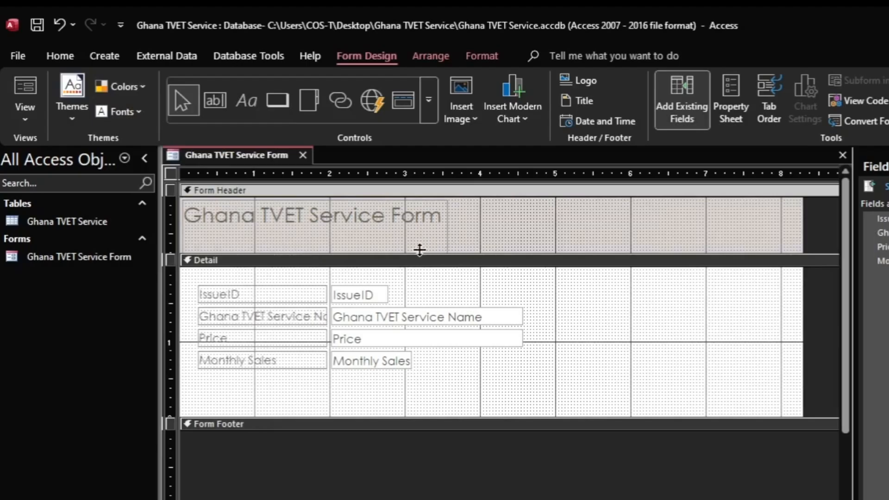
pyautogui.click(479, 58)
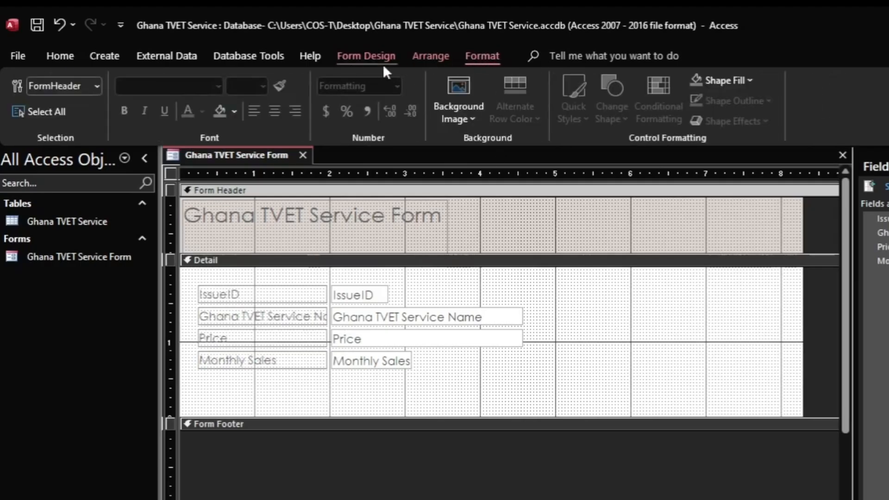
# Step: Open the Property Sheet and select the form and its header section
pyautogui.doubleClick(655, 219)
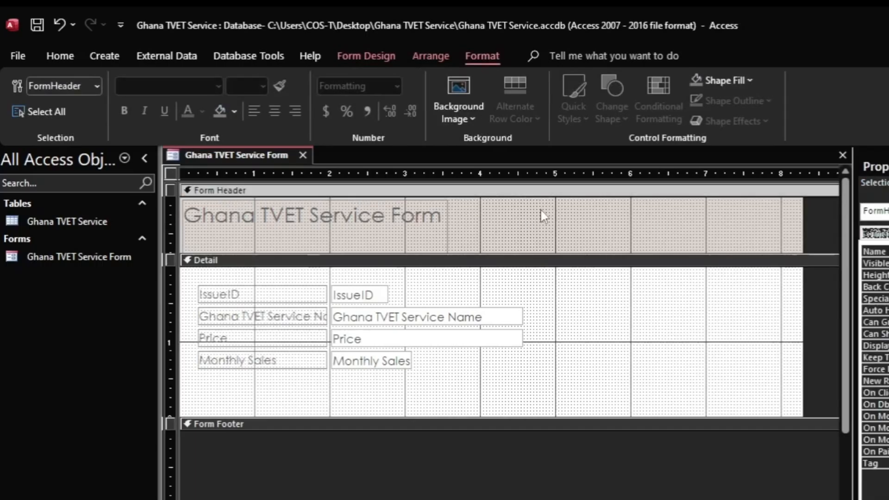
pyautogui.click(97, 86)
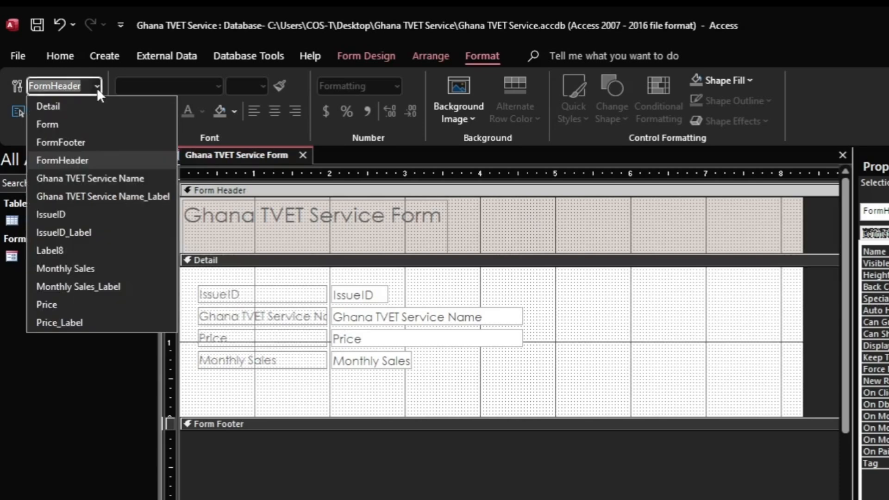
pyautogui.click(71, 125)
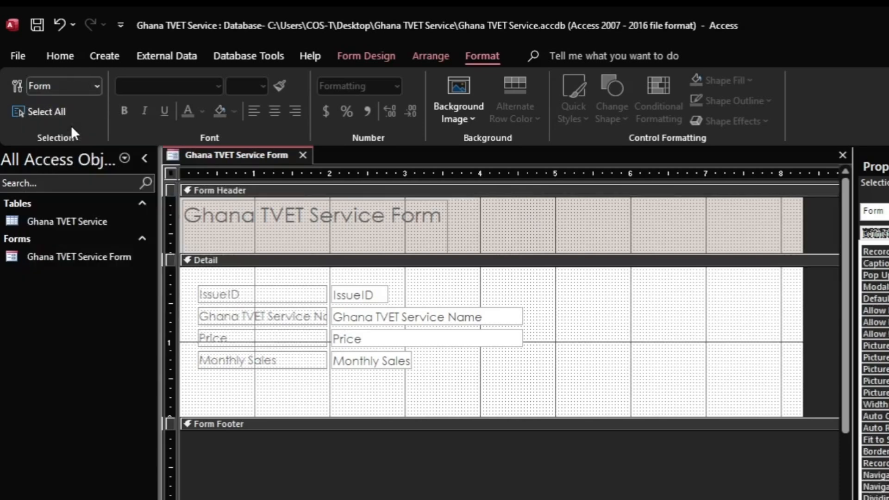
pyautogui.click(593, 246)
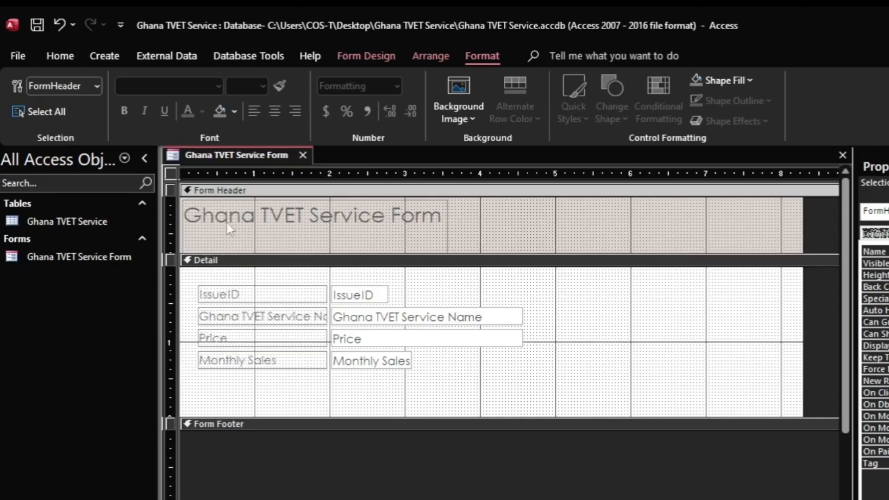
# Step: Stretch the title label across the header and select its text 'Ghana TVET Service Form'
pyautogui.click(401, 226)
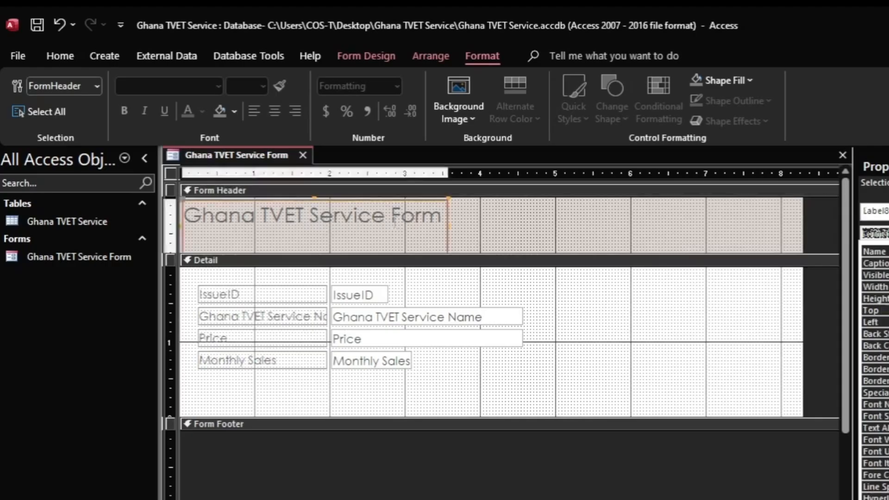
pyautogui.moveTo(461, 226); pyautogui.dragTo(760, 223)
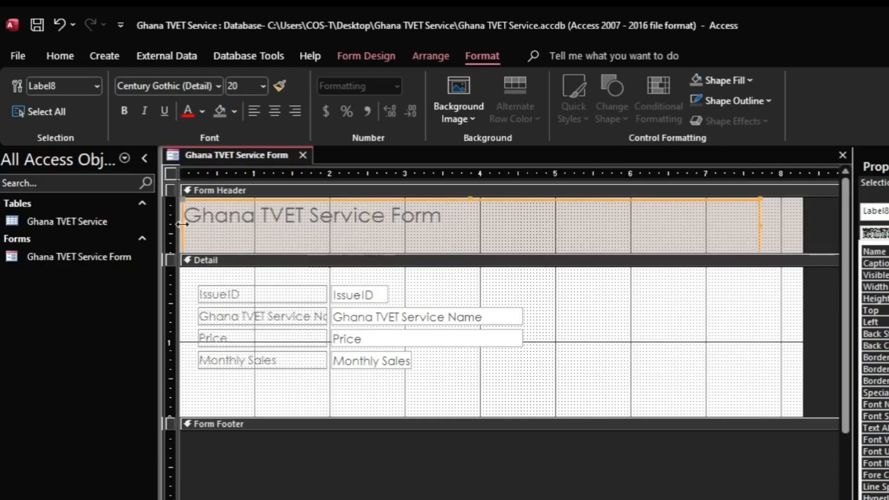
pyautogui.moveTo(183, 225); pyautogui.dragTo(293, 226)
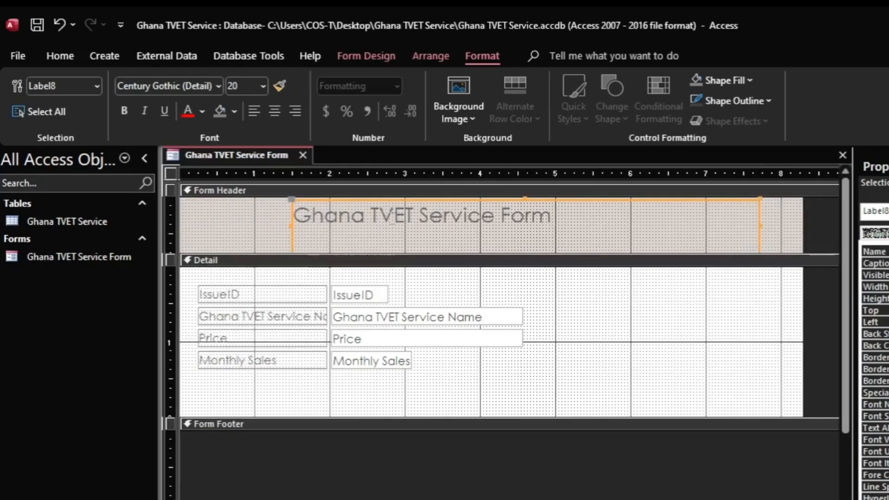
pyautogui.click(393, 217)
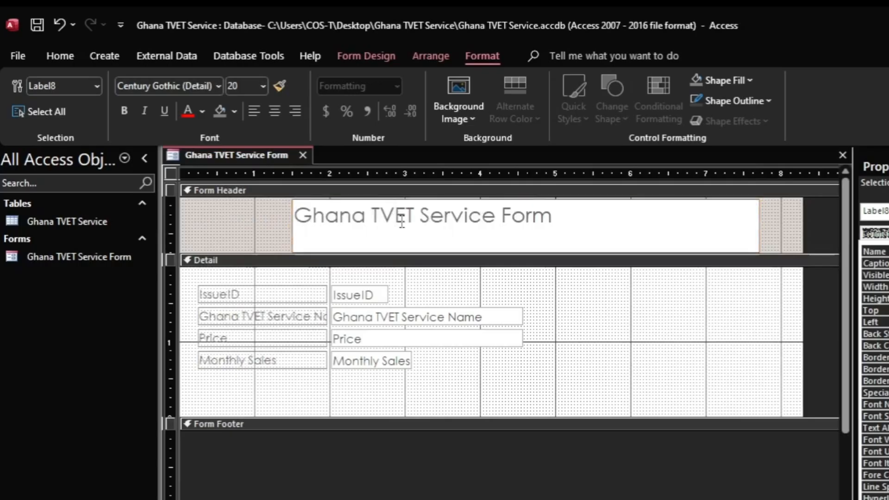
pyautogui.click(537, 222)
pyautogui.moveTo(567, 220); pyautogui.dragTo(280, 220)
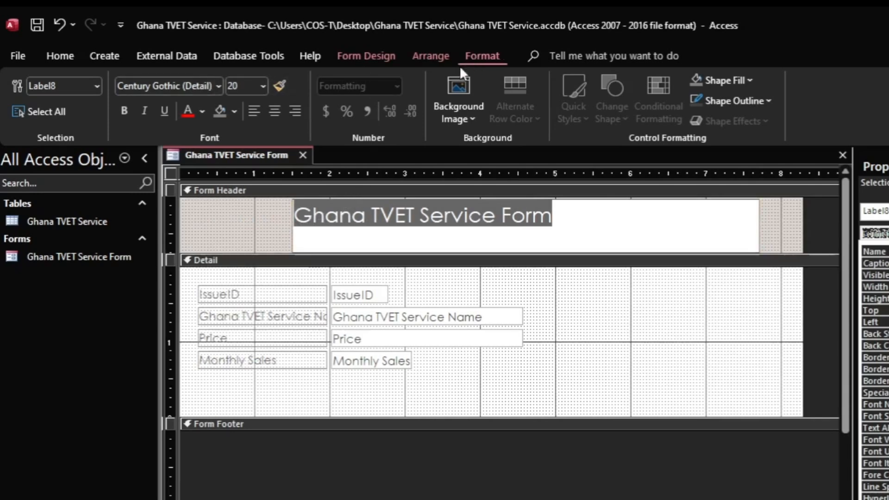
# Step: Set the title caption to 36 point so it fits on one line
pyautogui.click(261, 86)
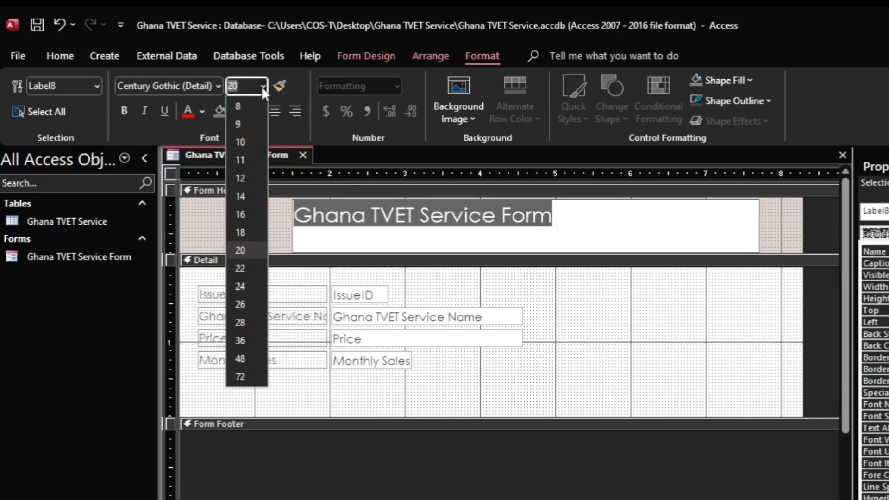
pyautogui.click(240, 359)
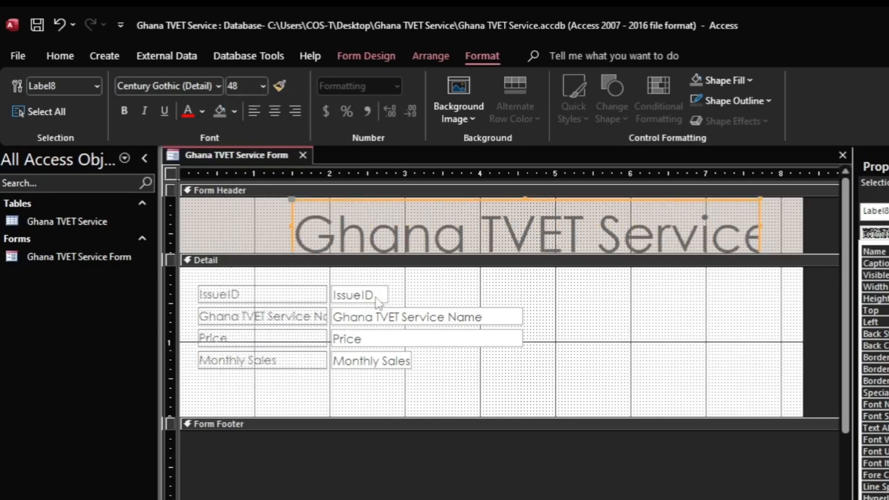
pyautogui.click(675, 214)
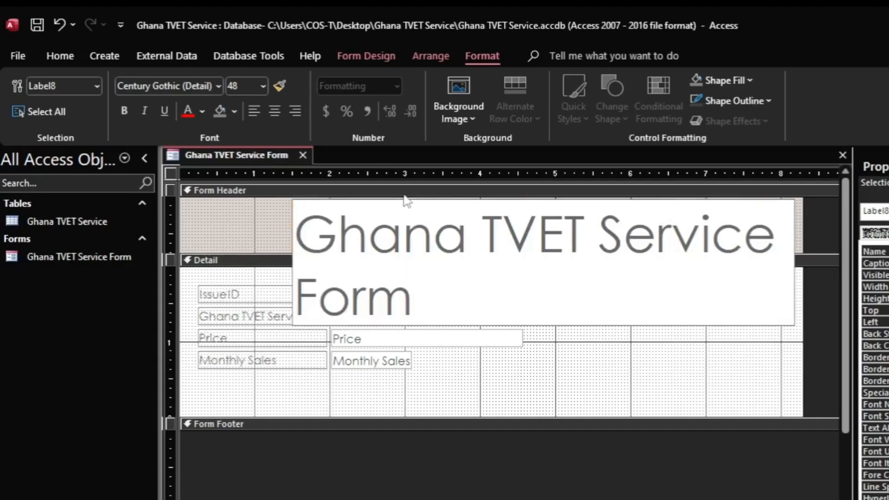
pyautogui.moveTo(302, 226); pyautogui.dragTo(419, 300)
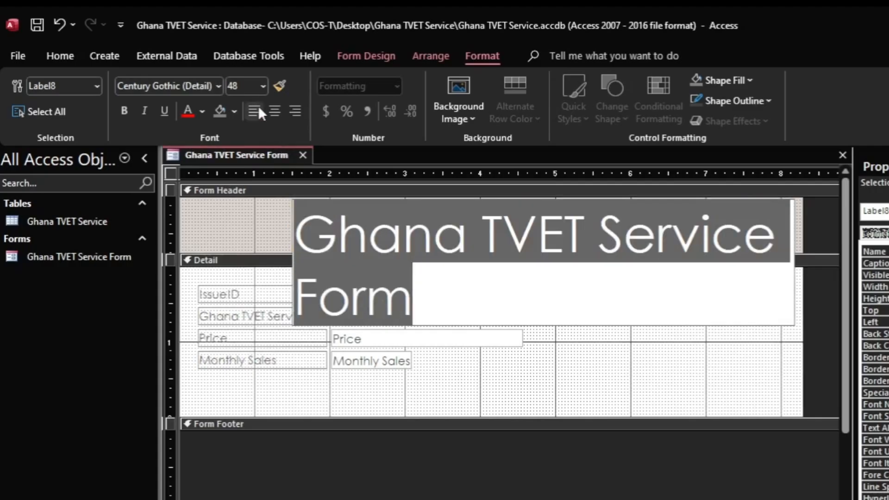
pyautogui.click(262, 85)
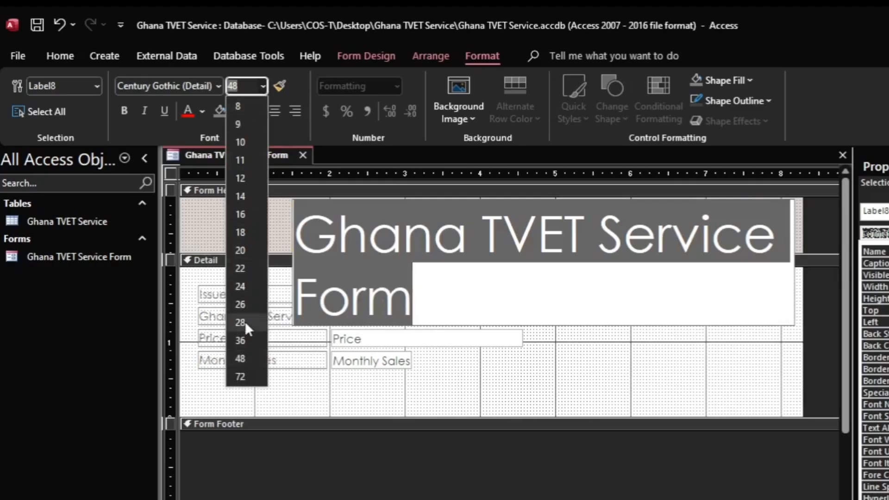
pyautogui.click(242, 340)
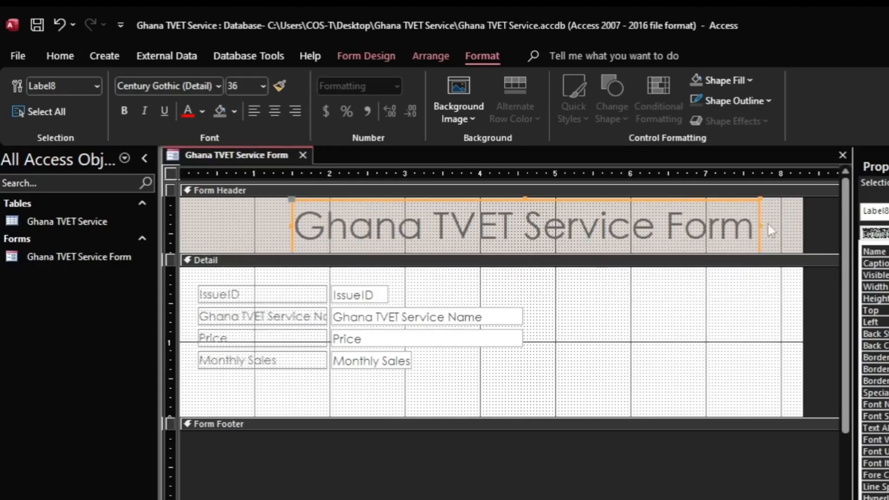
# Step: Make the title bold, widen its label, centre the text and colour it red
pyautogui.click(124, 110)
pyautogui.moveTo(762, 225); pyautogui.dragTo(775, 227)
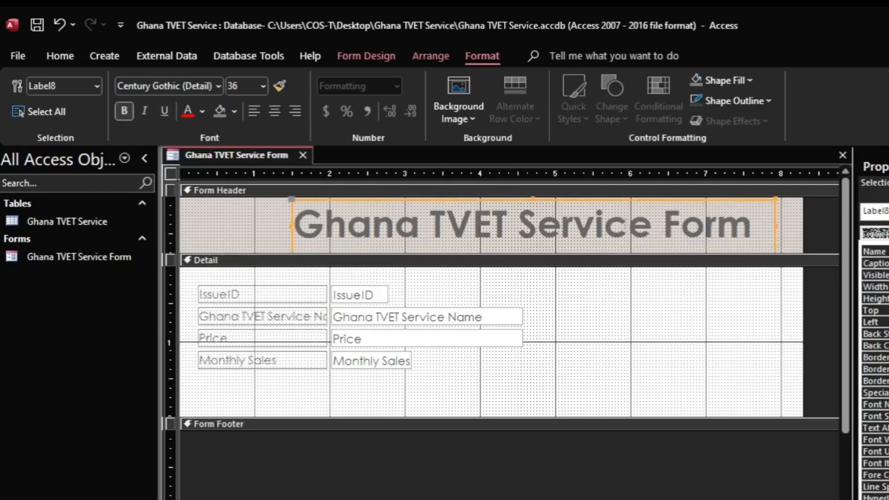
pyautogui.click(272, 116)
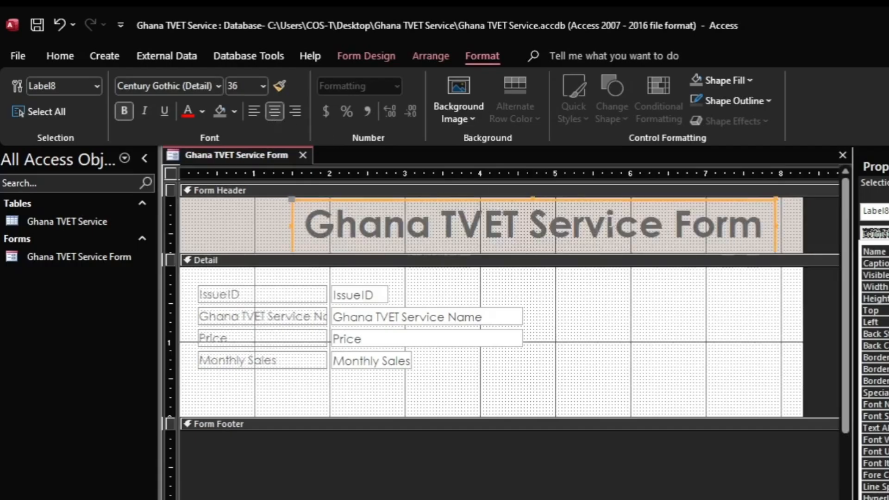
pyautogui.click(186, 112)
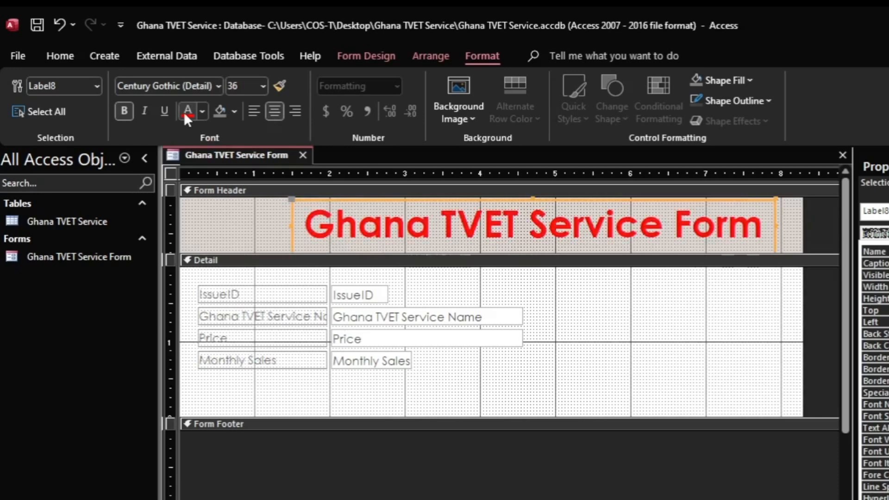
pyautogui.click(789, 234)
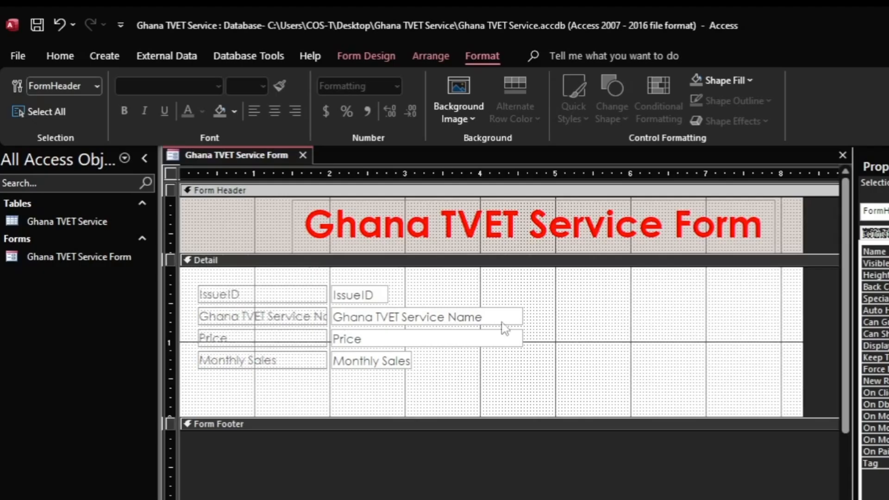
pyautogui.click(213, 297)
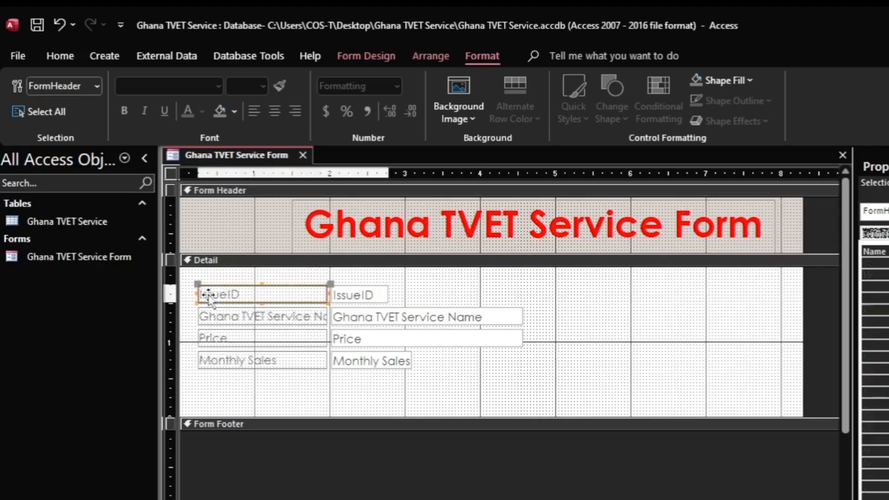
# Step: Select the IssueID label on its own and make it bold
pyautogui.click(360, 296)
pyautogui.keyDown('shift'); pyautogui.click(252, 291); pyautogui.keyUp('shift')
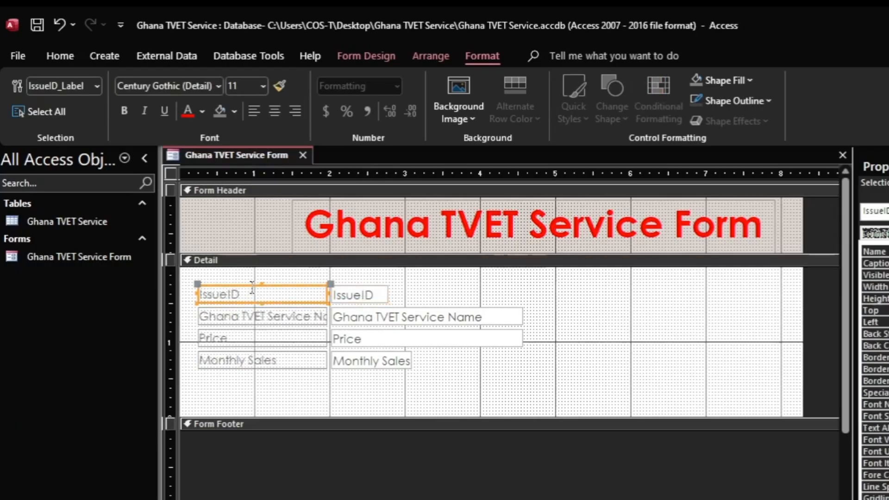
pyautogui.click(297, 283)
pyautogui.click(296, 290)
pyautogui.click(373, 295)
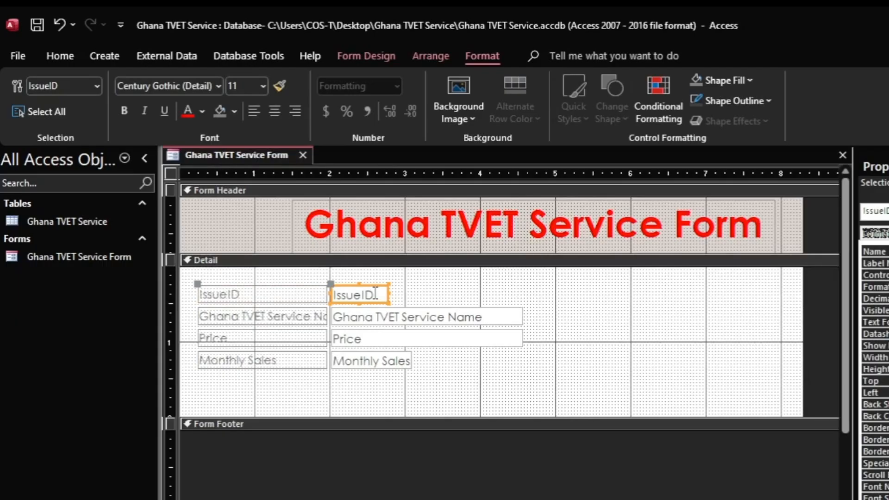
pyautogui.click(223, 295)
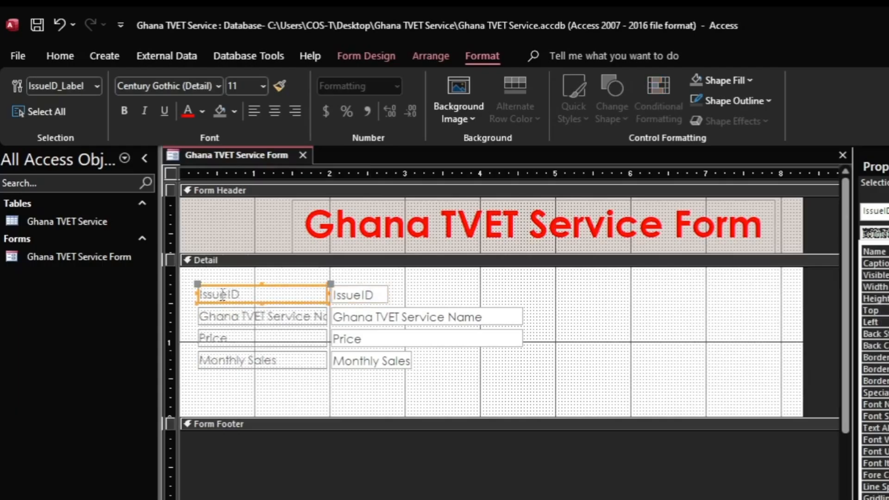
pyautogui.click(124, 112)
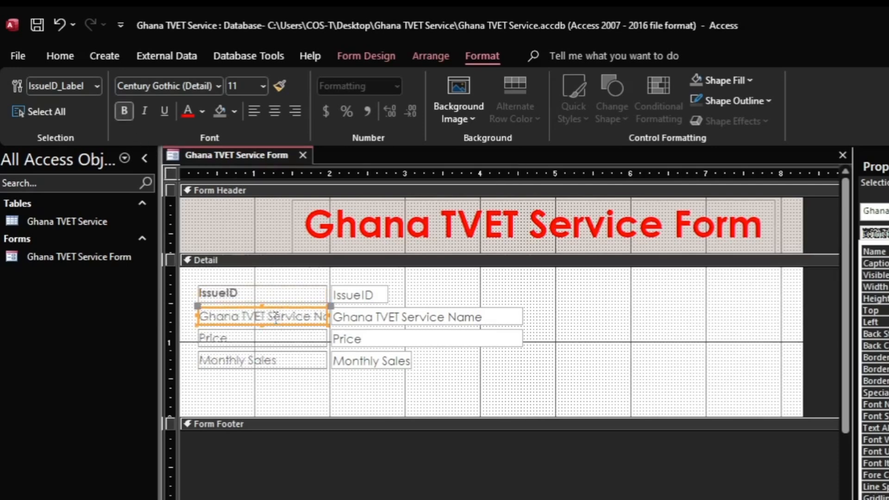
# Step: Bold the Ghana TVET Service Name, Price and Monthly Sales labels
pyautogui.click(277, 319)
pyautogui.click(124, 111)
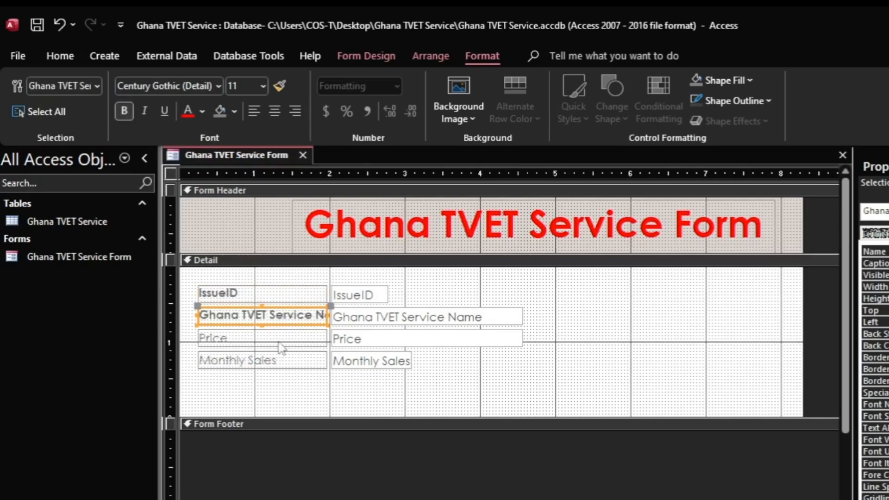
pyautogui.click(278, 339)
pyautogui.click(124, 112)
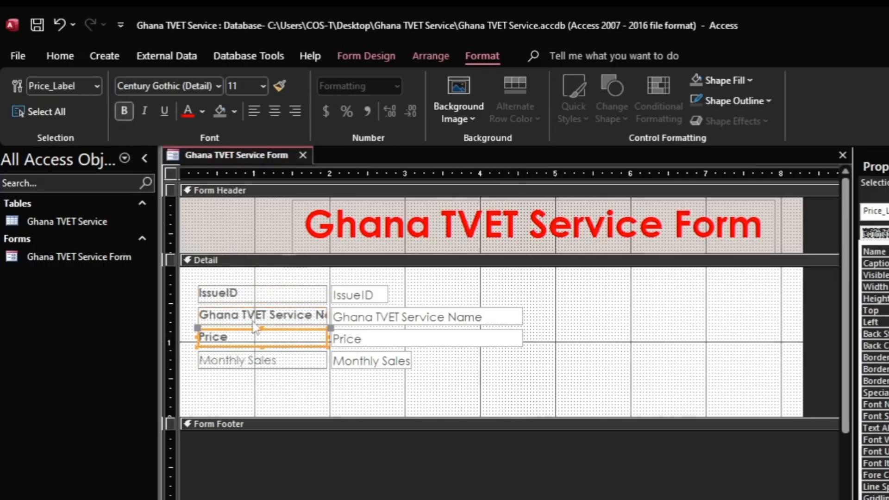
pyautogui.click(289, 368)
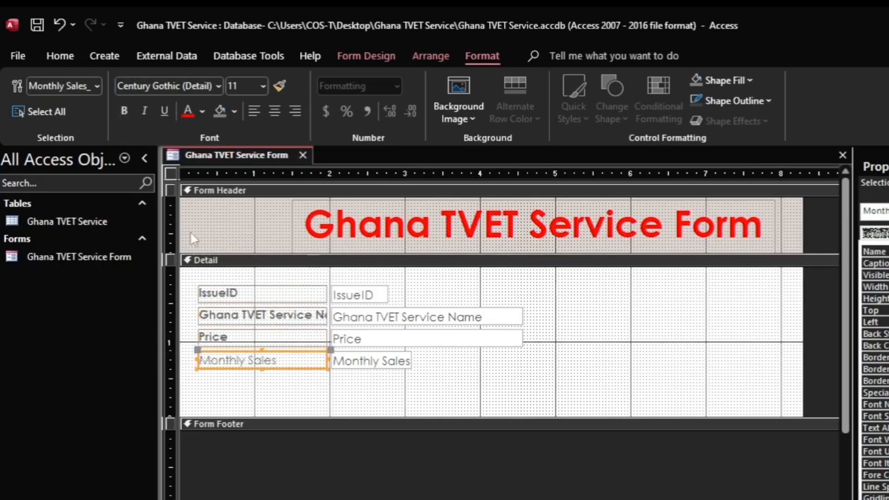
pyautogui.click(124, 113)
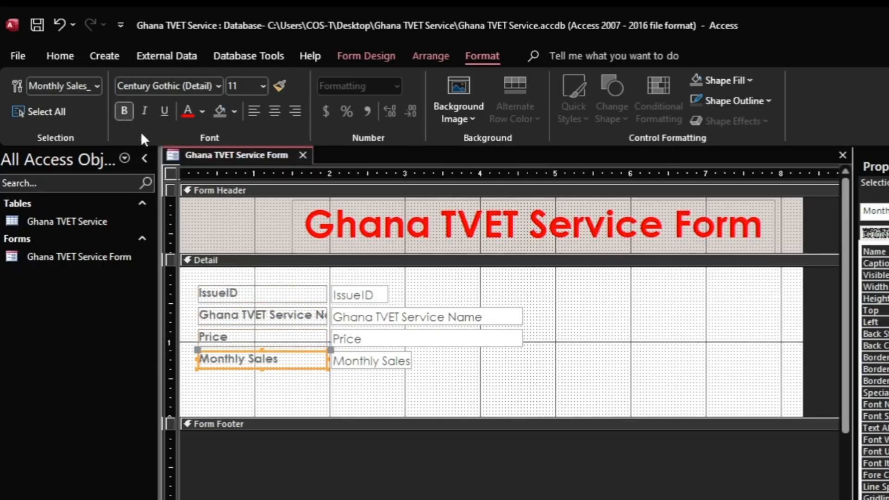
# Step: Change the IssueID label's text colour to black
pyautogui.click(255, 295)
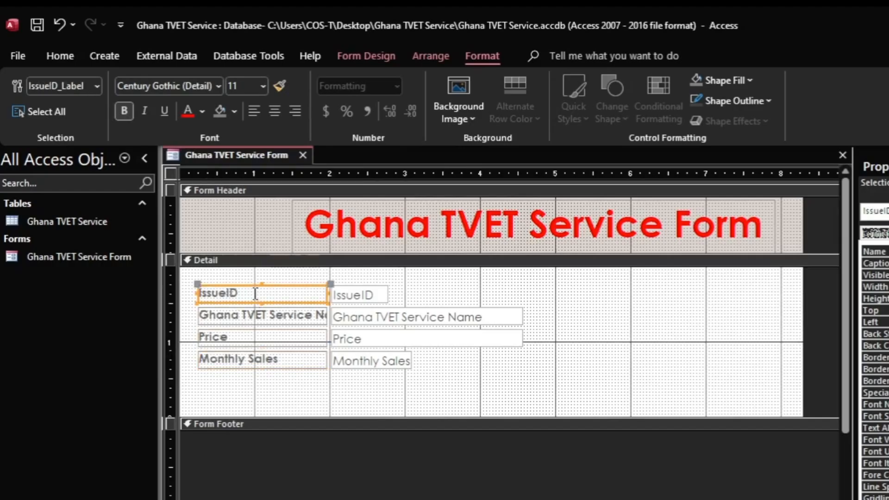
pyautogui.click(202, 111)
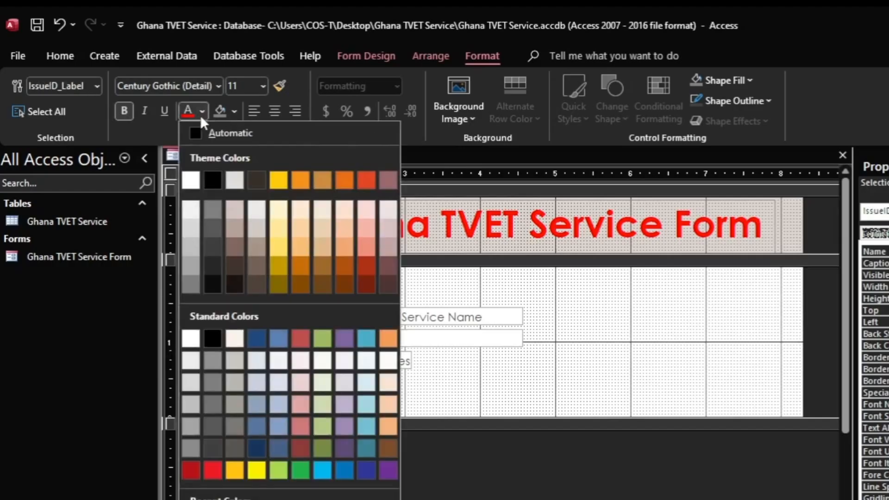
pyautogui.click(211, 181)
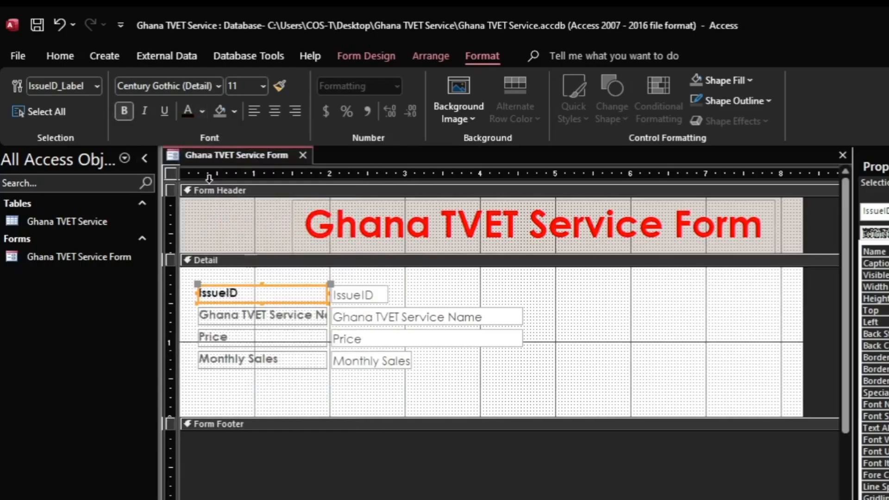
pyautogui.click(277, 319)
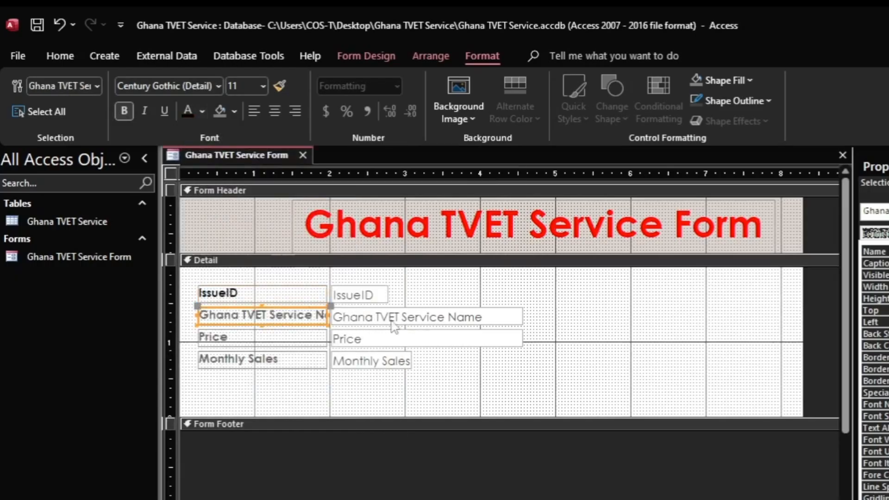
pyautogui.moveTo(327, 315); pyautogui.dragTo(381, 316)
pyautogui.click(416, 326)
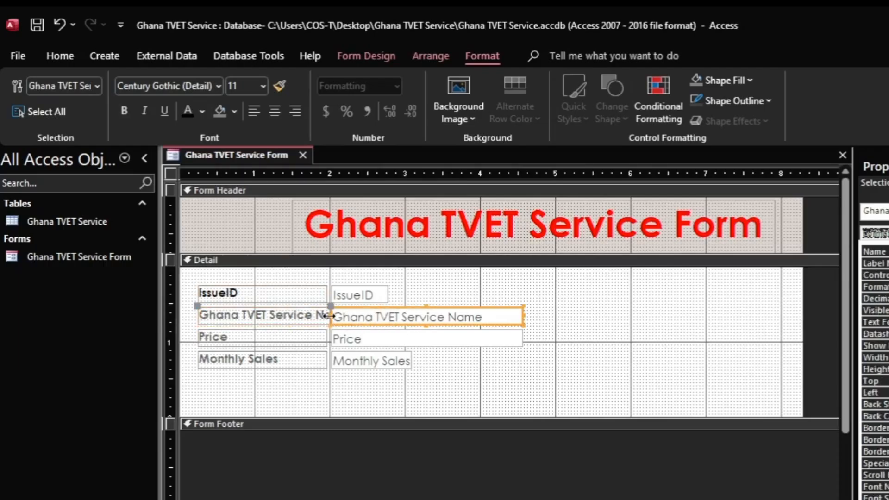
pyautogui.moveTo(329, 316); pyautogui.dragTo(376, 317)
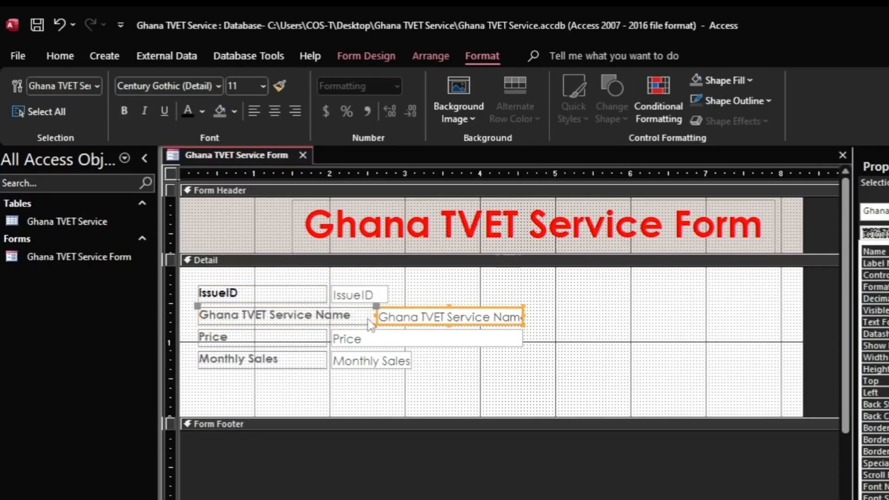
pyautogui.moveTo(523, 317); pyautogui.dragTo(631, 317)
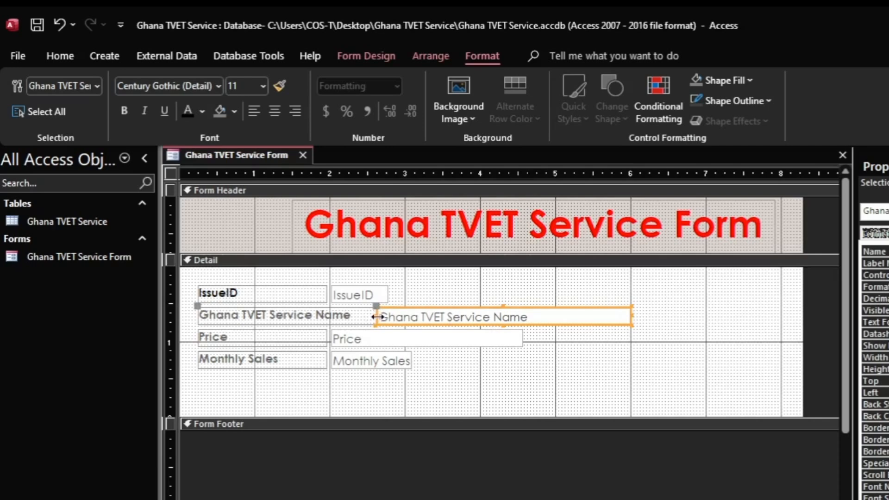
pyautogui.moveTo(375, 317); pyautogui.dragTo(354, 316)
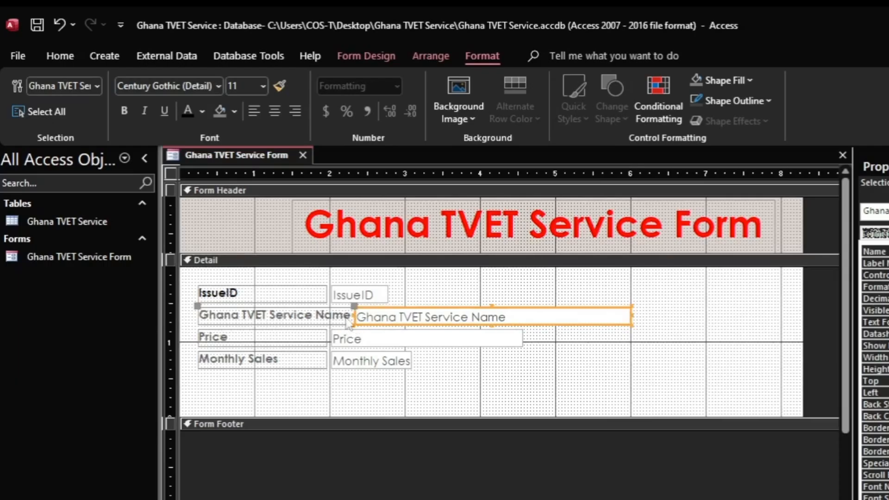
pyautogui.click(305, 318)
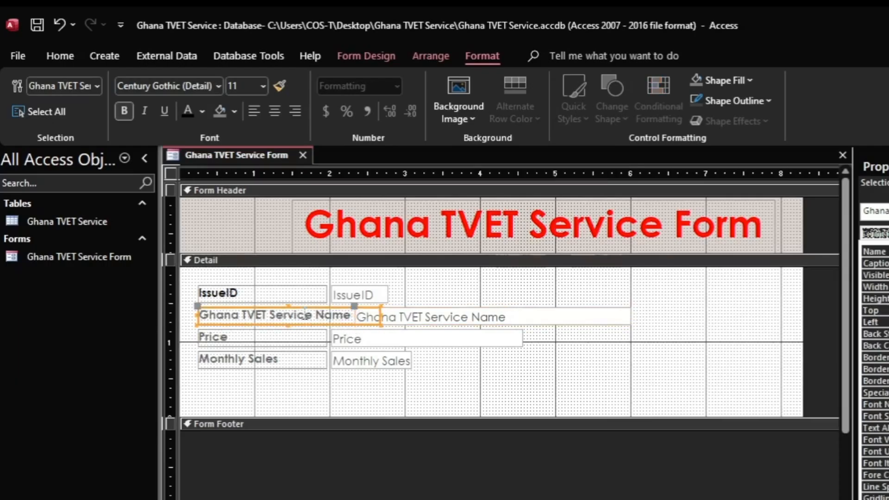
pyautogui.click(186, 113)
pyautogui.click(256, 341)
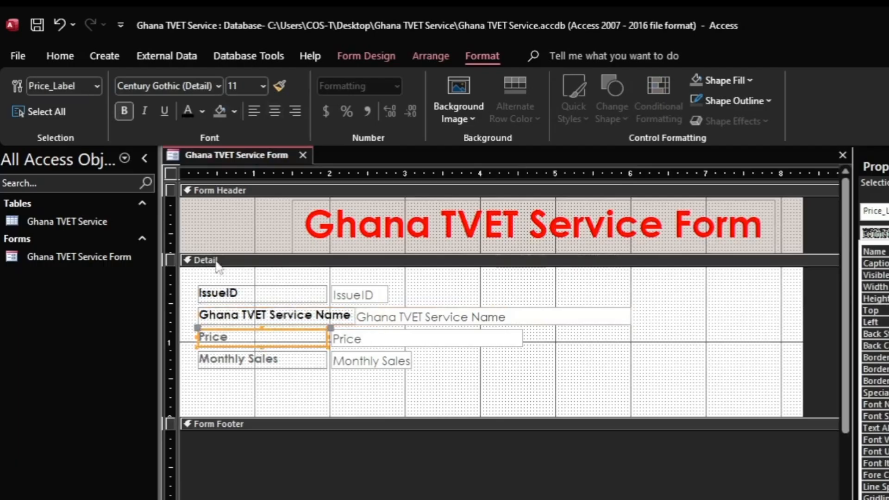
pyautogui.click(187, 112)
pyautogui.click(277, 377)
pyautogui.click(259, 360)
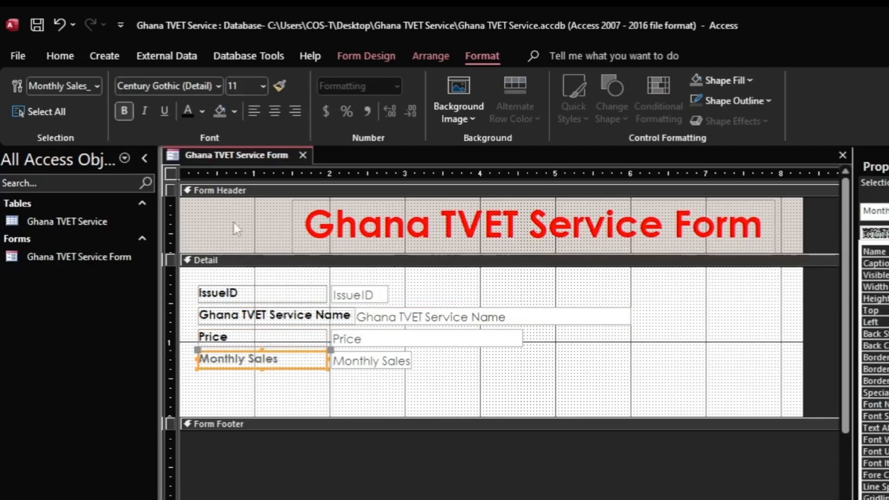
pyautogui.click(360, 295)
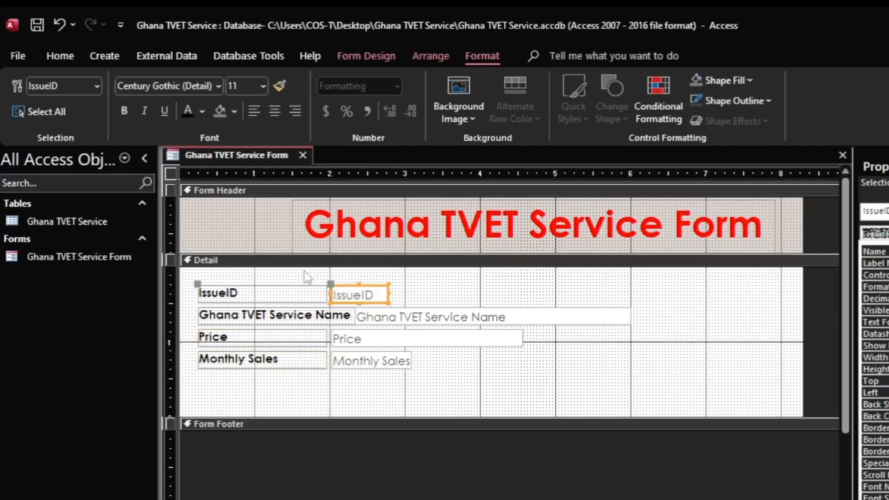
pyautogui.click(482, 321)
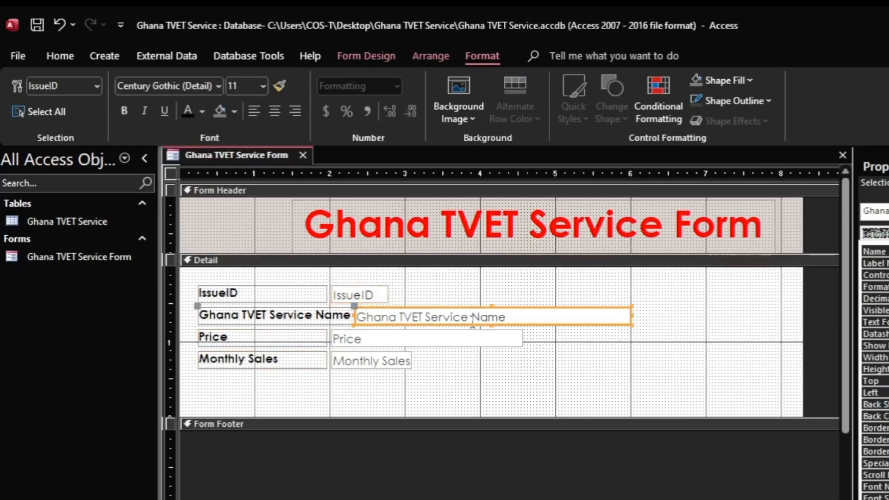
pyautogui.click(418, 343)
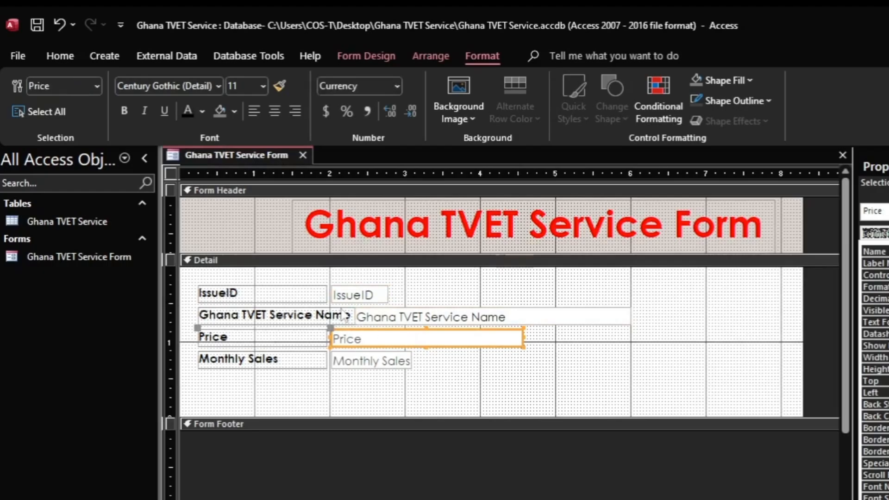
pyautogui.click(390, 369)
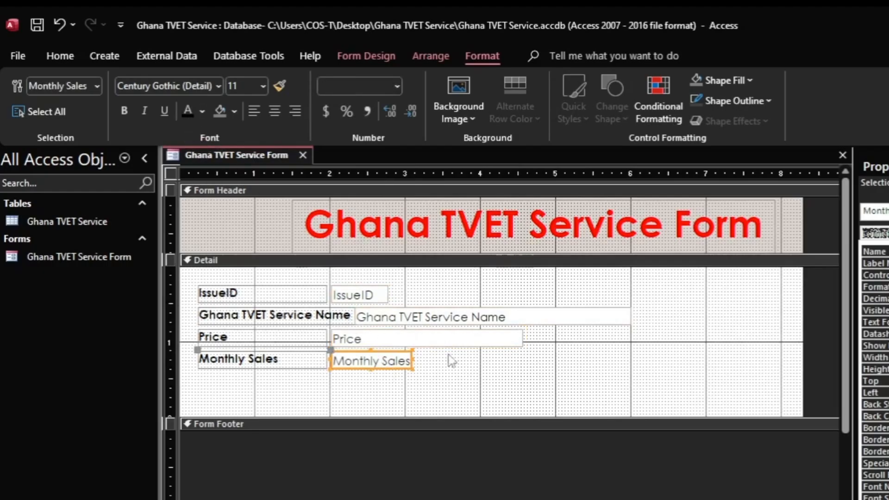
pyautogui.click(367, 392)
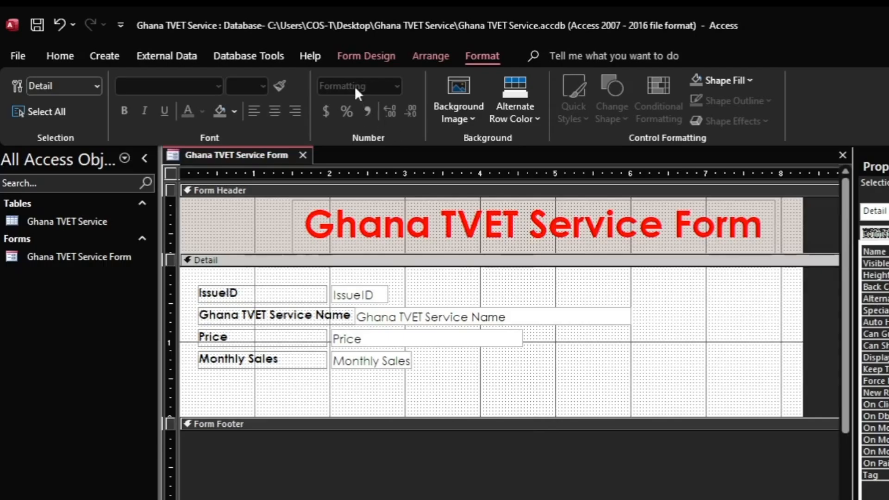
# Step: Draw a command button below the Monthly Sales field from the Controls gallery
pyautogui.click(378, 57)
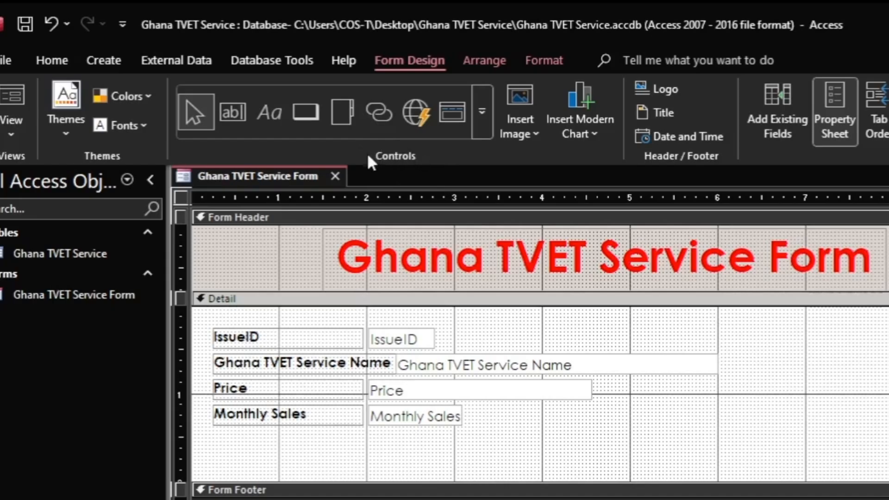
pyautogui.click(483, 118)
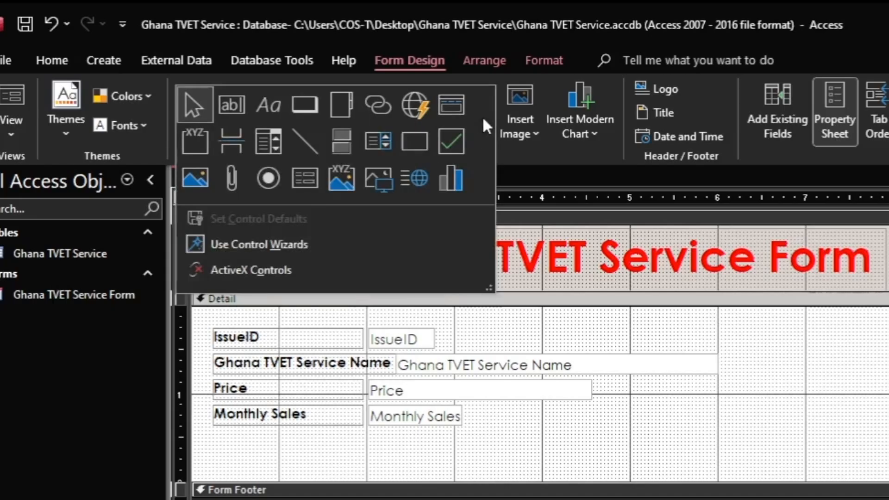
pyautogui.click(307, 108)
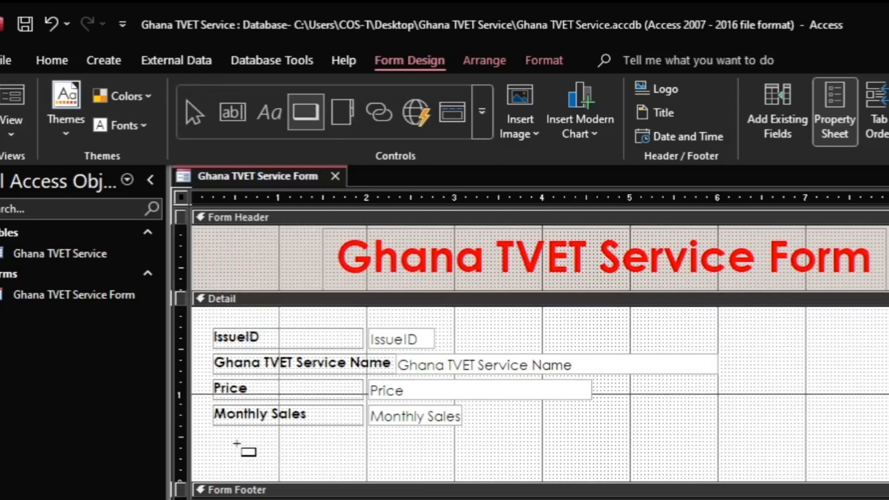
pyautogui.moveTo(239, 446); pyautogui.dragTo(348, 472)
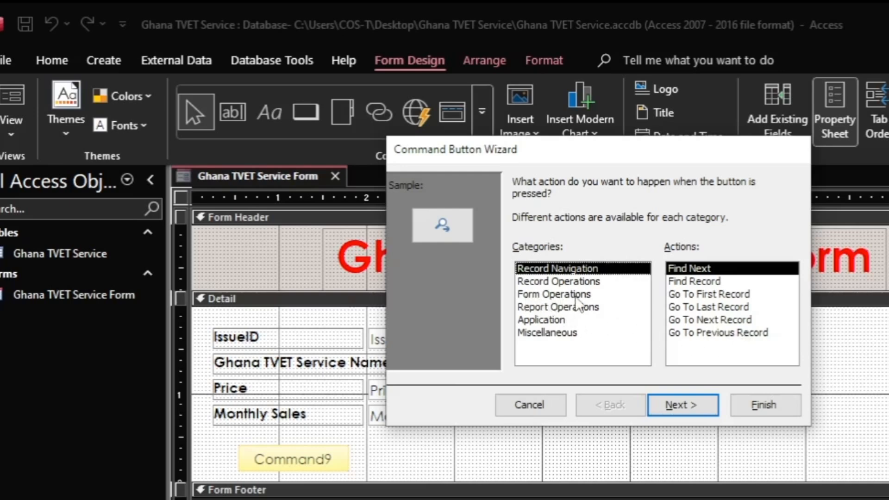
# Step: Assign the button the Form Operations > Close Form action
pyautogui.click(551, 296)
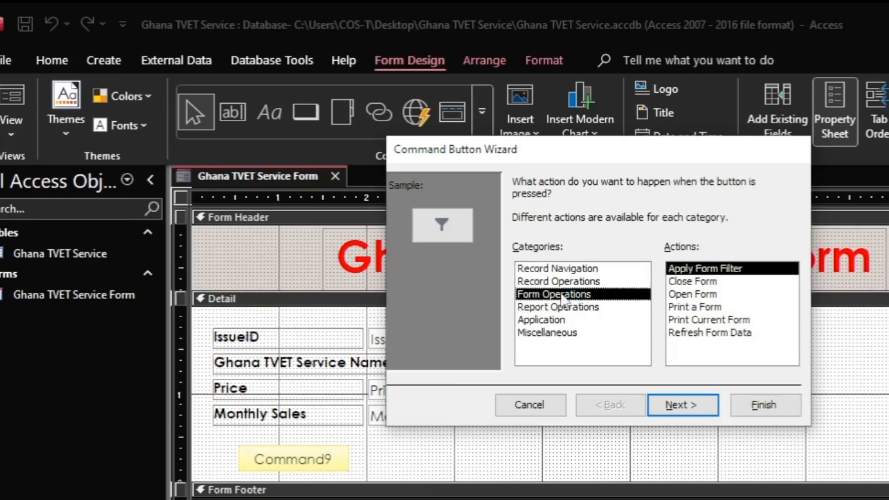
pyautogui.click(685, 284)
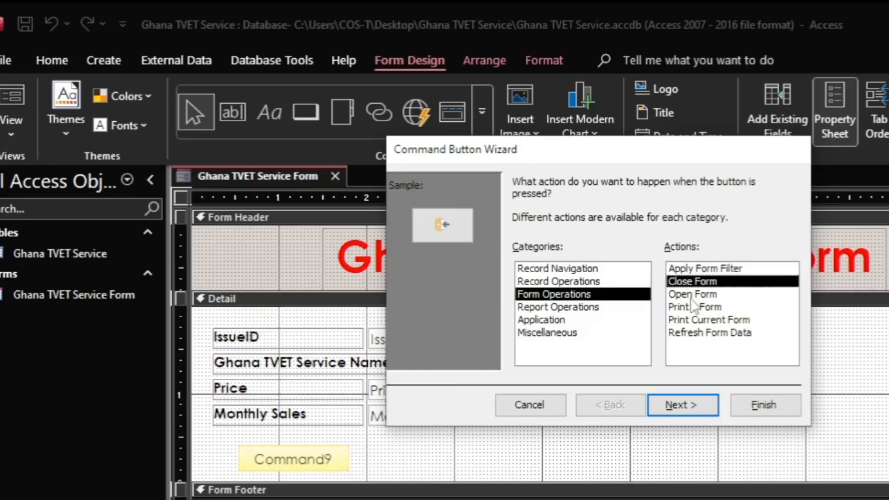
pyautogui.click(691, 296)
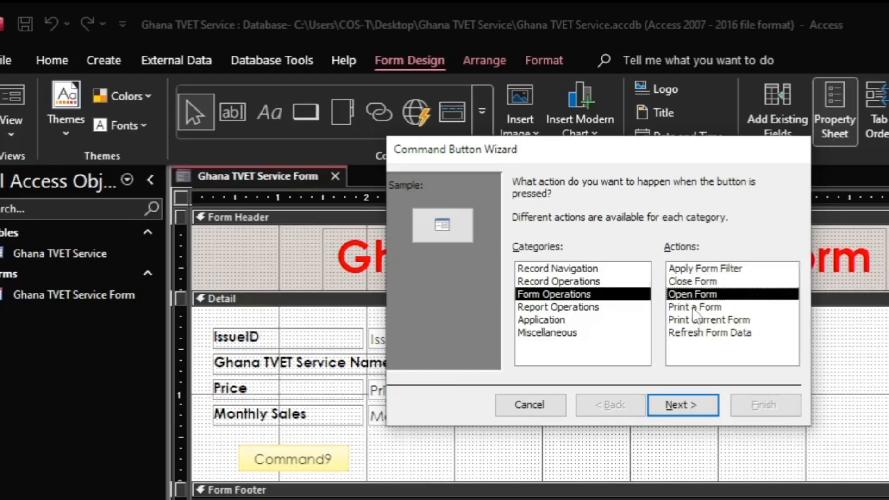
pyautogui.click(672, 307)
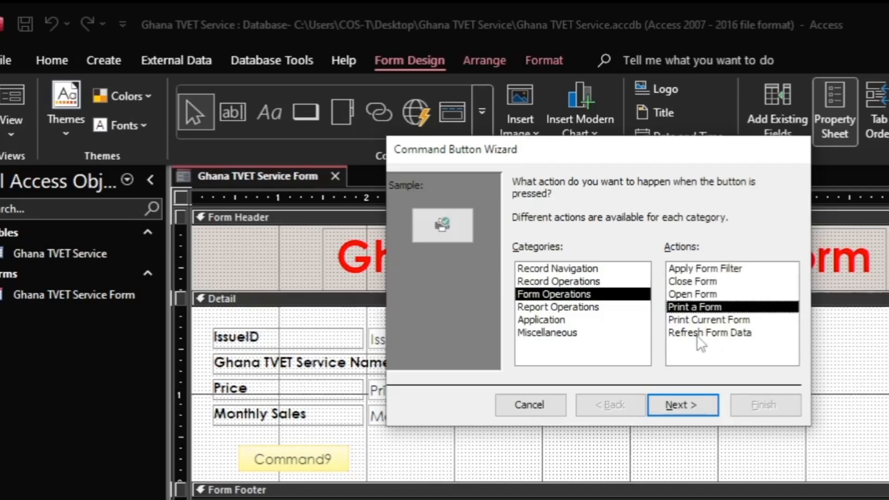
pyautogui.click(696, 282)
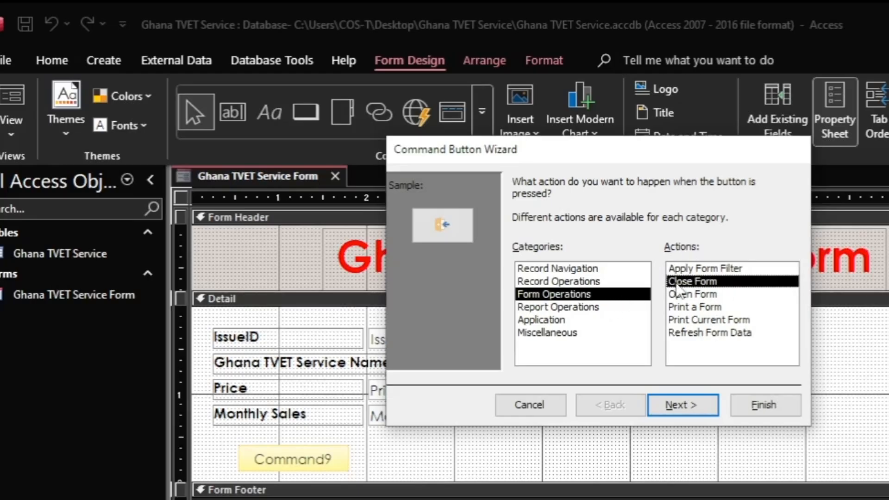
pyautogui.click(695, 406)
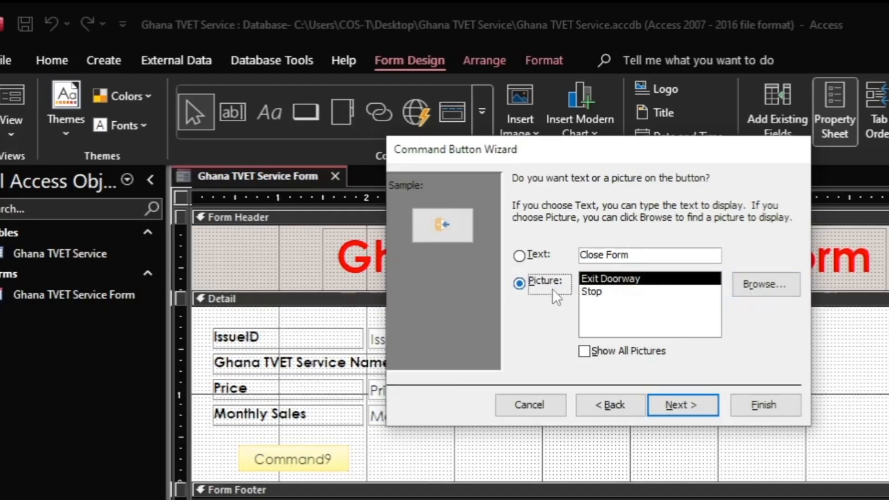
# Step: Show the text 'Close Form' on the button and begin naming it Close Form
pyautogui.click(520, 257)
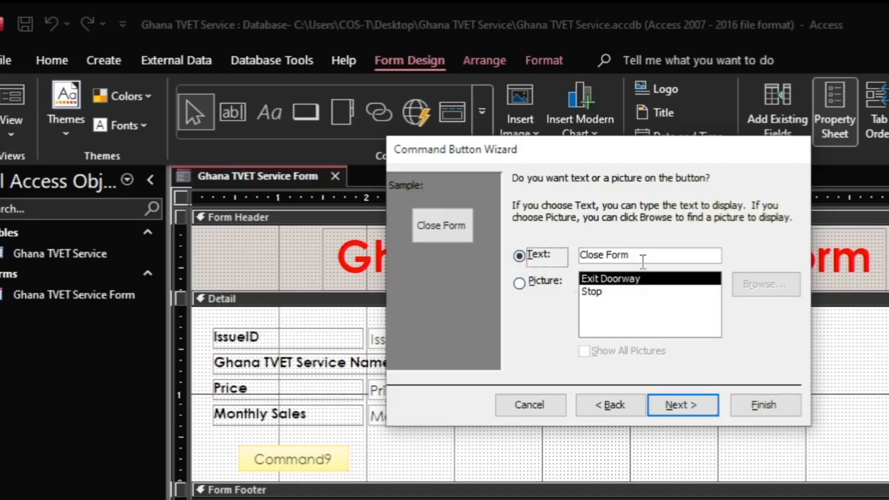
pyautogui.click(680, 406)
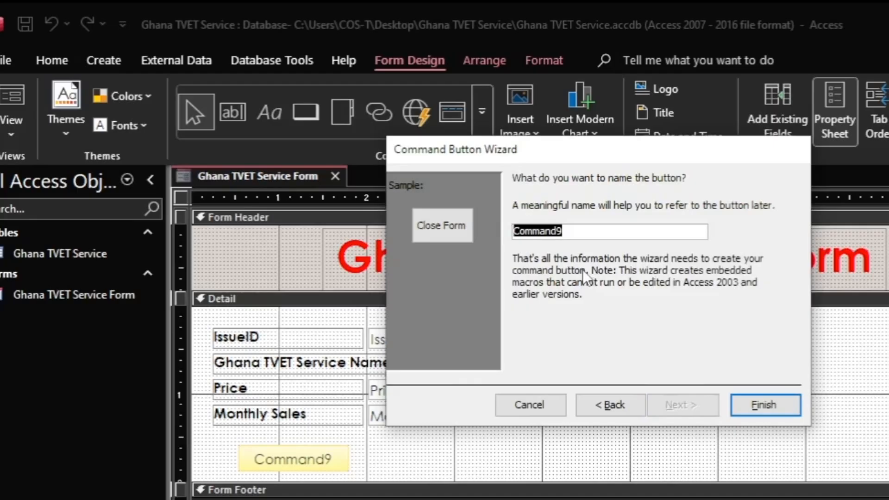
pyautogui.write('C')
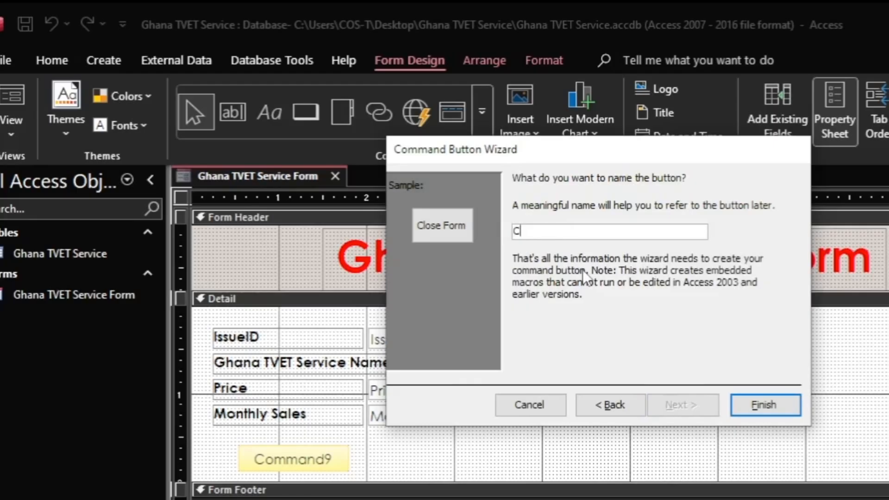
pyautogui.write('lose Form')
# Step: Finish the Close Form button and give it a red fill, bold white text and extra width
pyautogui.click(780, 409)
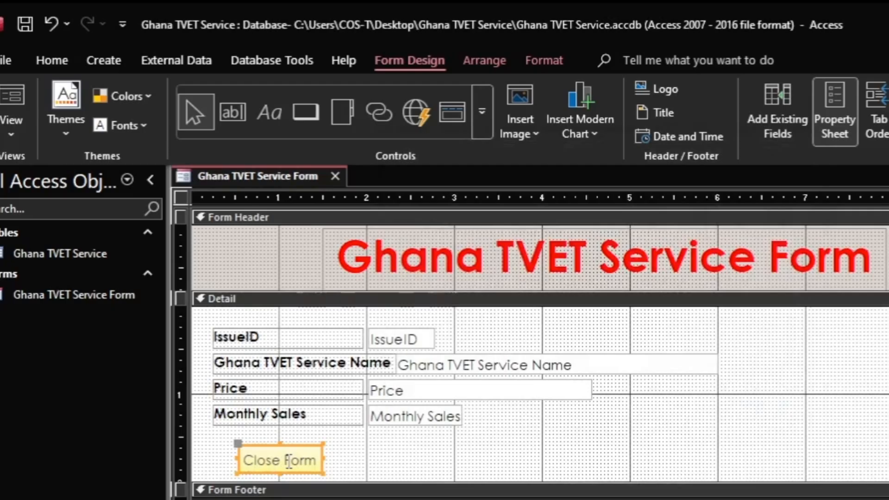
pyautogui.click(545, 61)
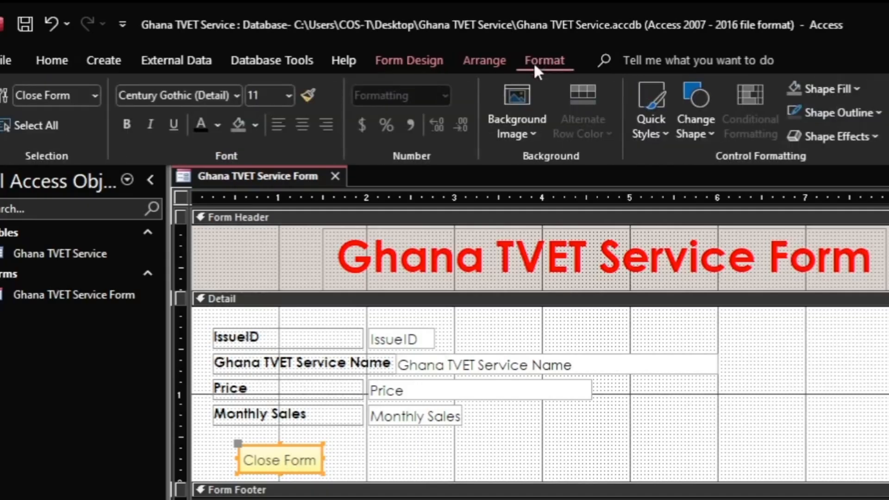
pyautogui.click(255, 125)
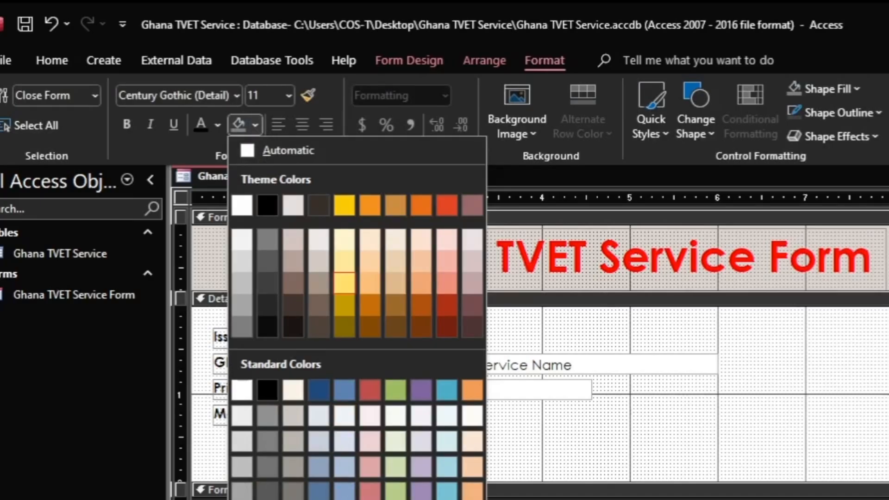
pyautogui.click(268, 499)
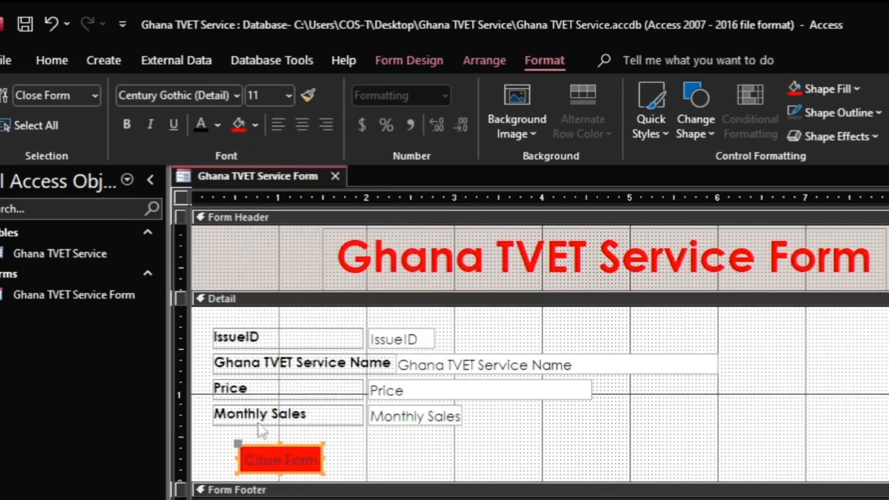
pyautogui.click(218, 125)
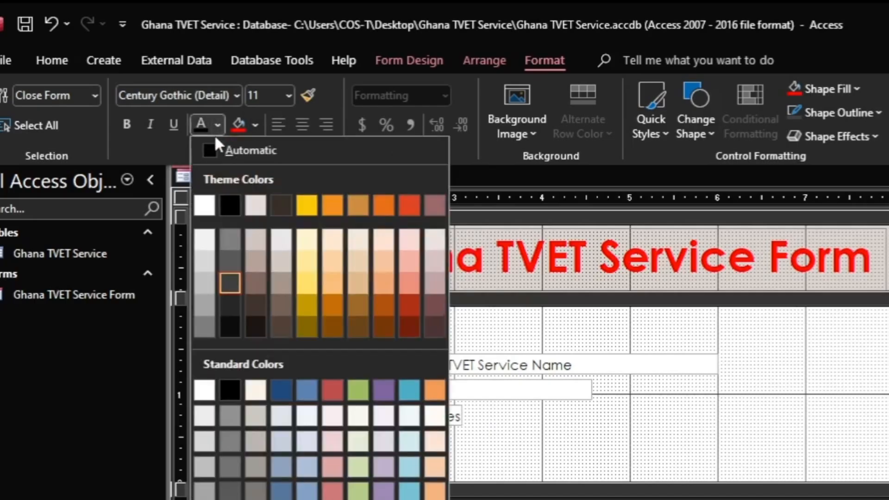
pyautogui.click(206, 211)
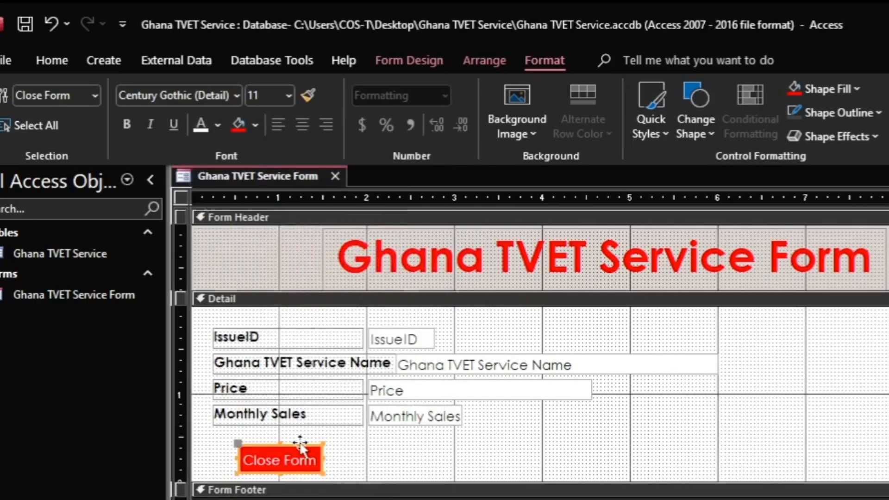
pyautogui.click(127, 125)
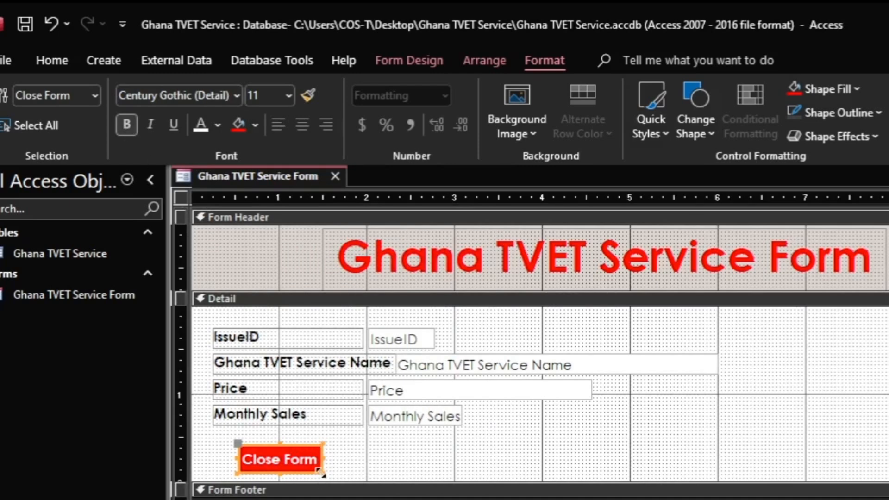
pyautogui.moveTo(324, 443); pyautogui.dragTo(349, 439)
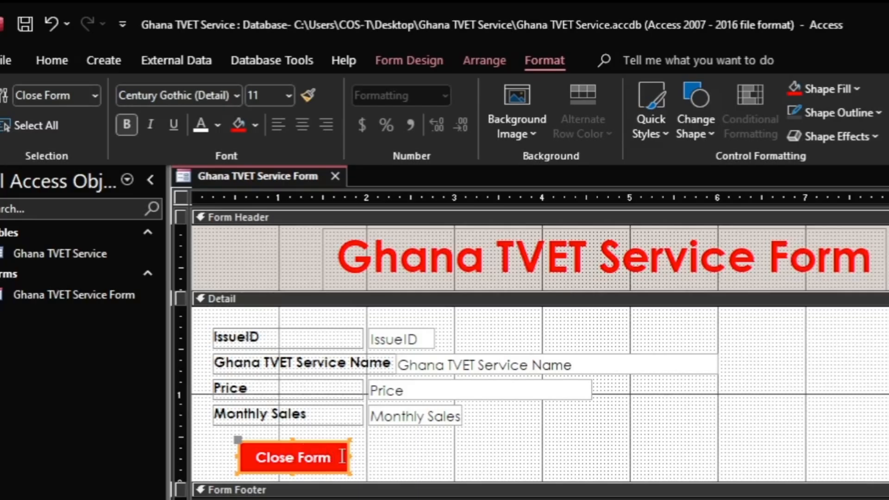
pyautogui.click(382, 463)
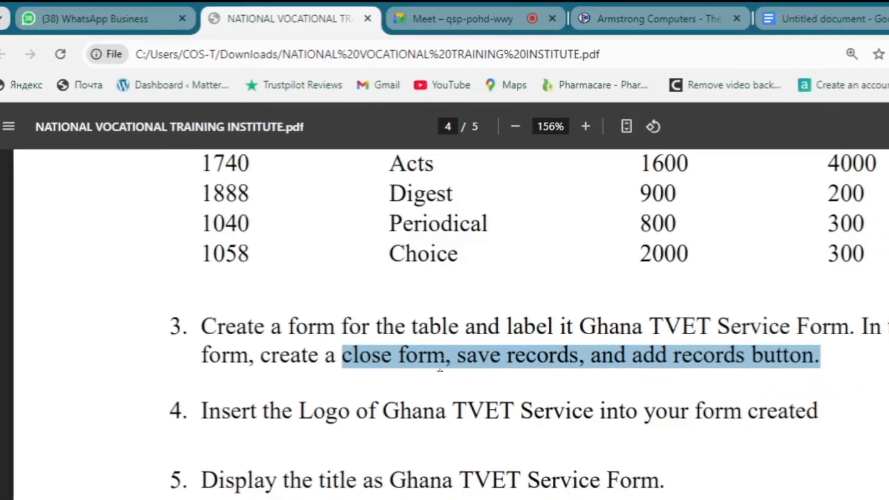
pyautogui.click(412, 338)
pyautogui.moveTo(295, 299); pyautogui.dragTo(394, 298)
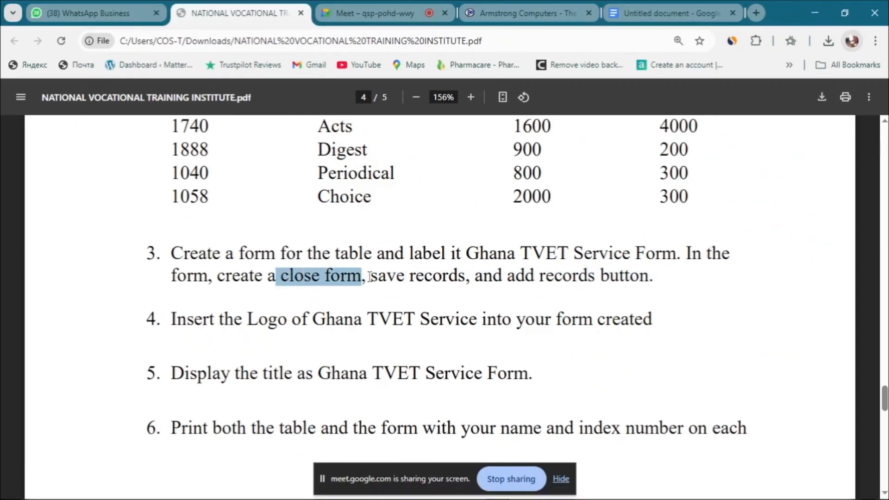
pyautogui.click(379, 287)
pyautogui.moveTo(379, 278); pyautogui.dragTo(466, 278)
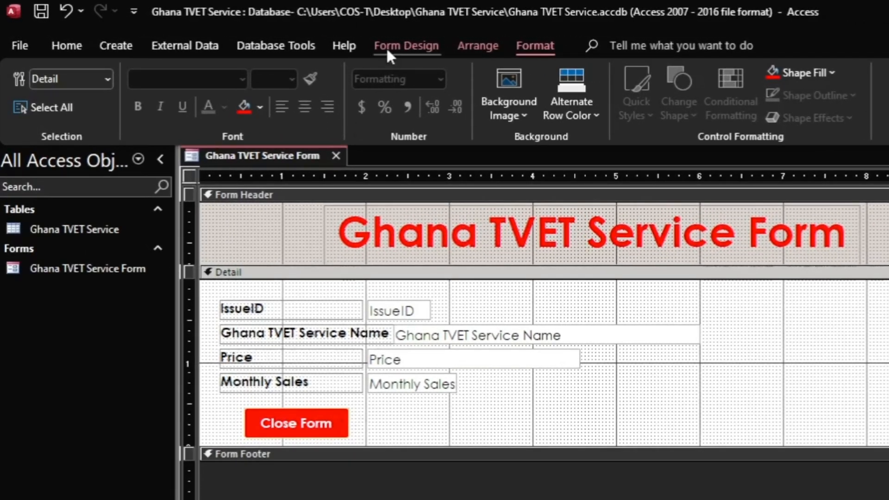
# Step: Draw a second command button to the right of Close Form from the Controls gallery
pyautogui.click(423, 50)
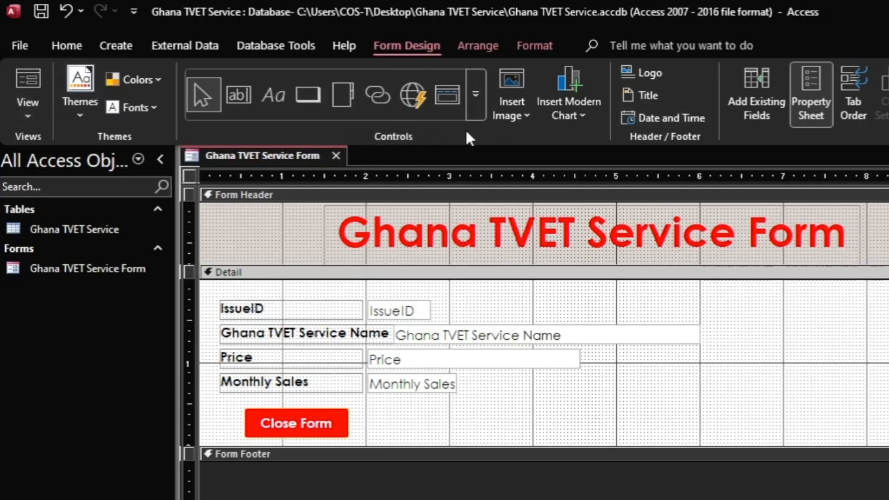
pyautogui.click(475, 104)
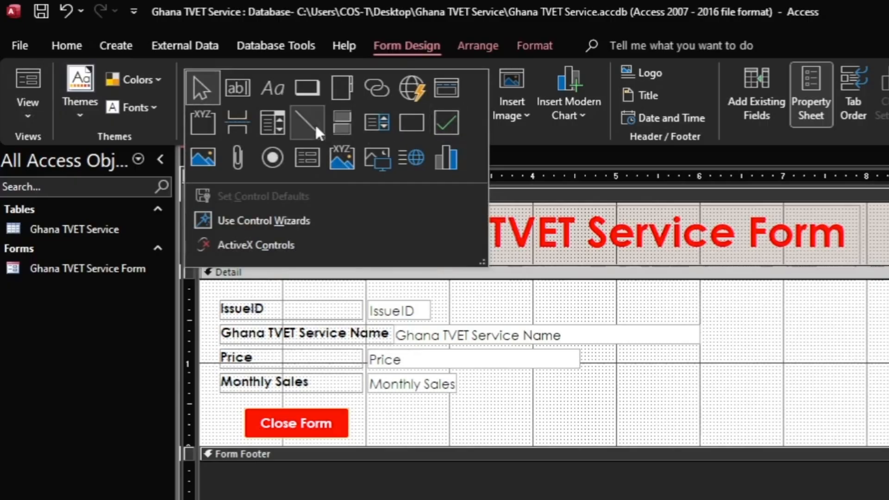
pyautogui.click(308, 92)
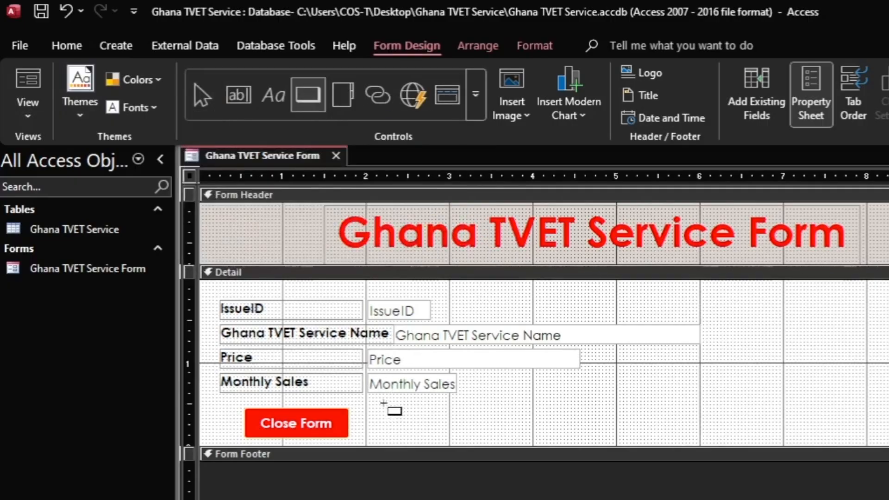
pyautogui.moveTo(390, 411); pyautogui.dragTo(518, 436)
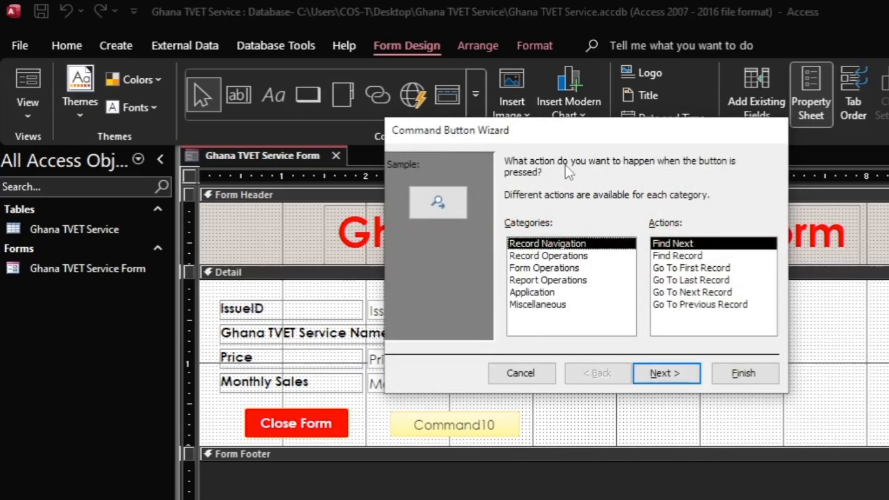
# Step: Browse the wizard categories, then choose Record Operations > Save Record for Command10
pyautogui.click(558, 268)
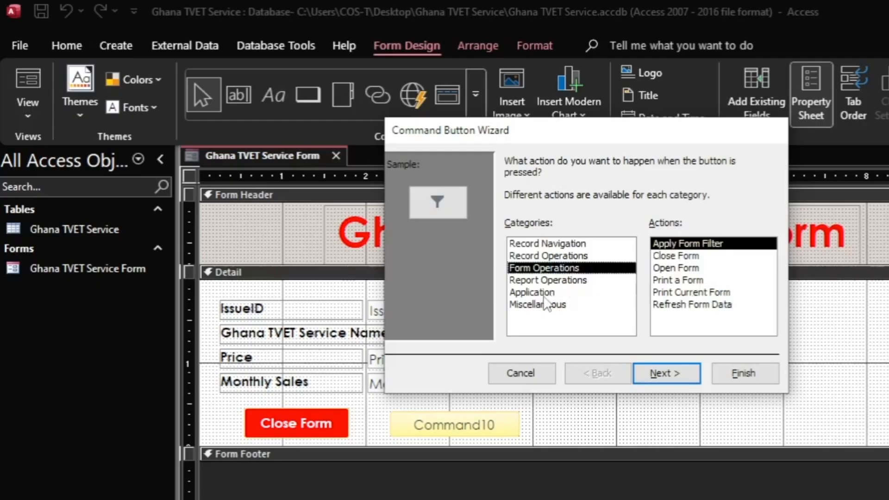
pyautogui.click(576, 281)
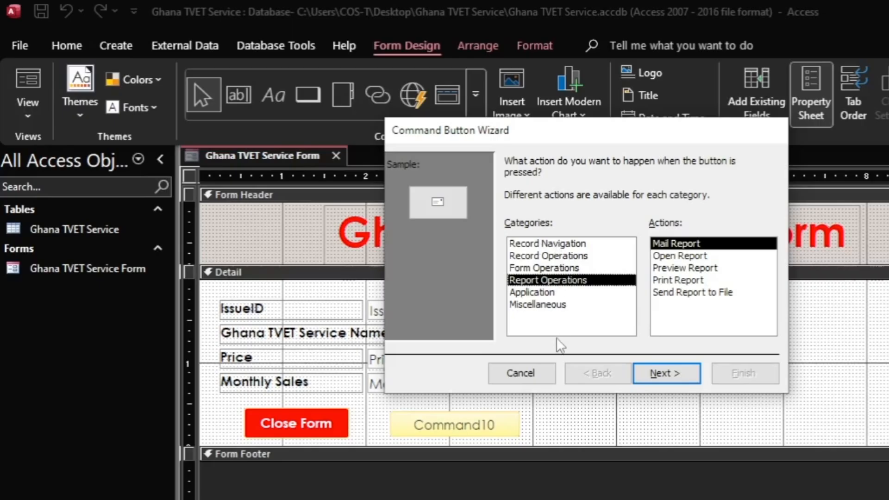
pyautogui.click(540, 295)
pyautogui.click(539, 306)
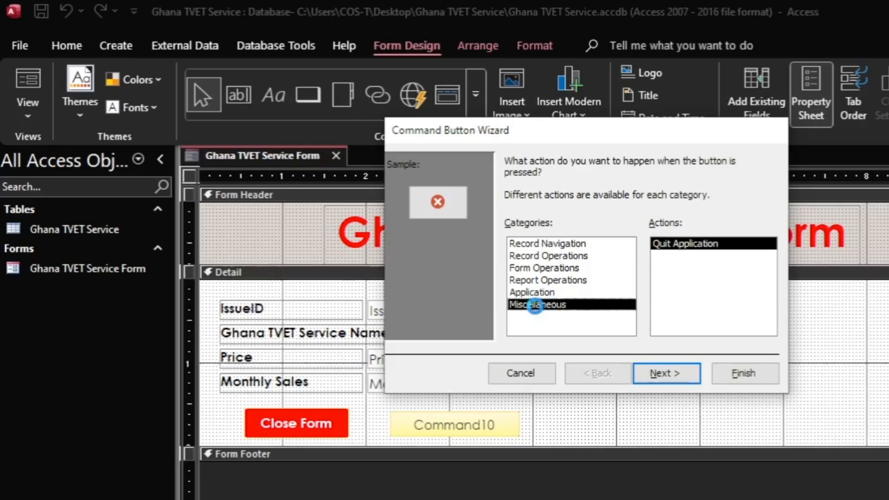
pyautogui.click(554, 245)
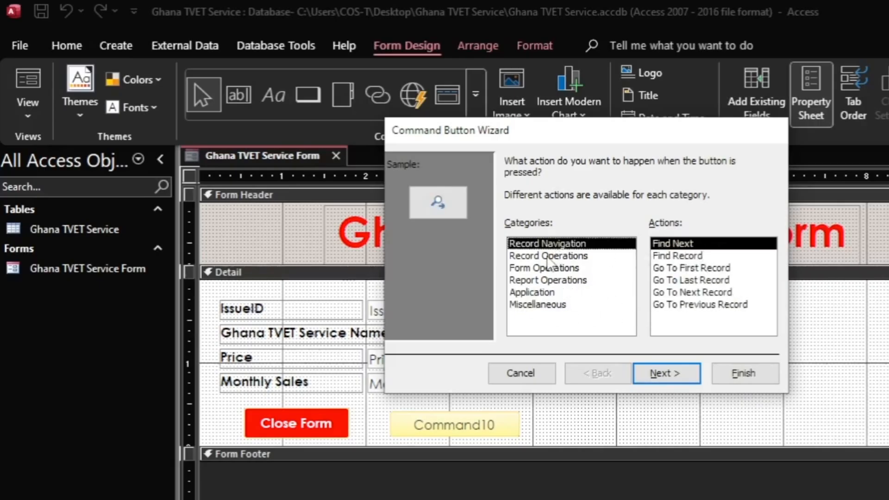
pyautogui.click(551, 257)
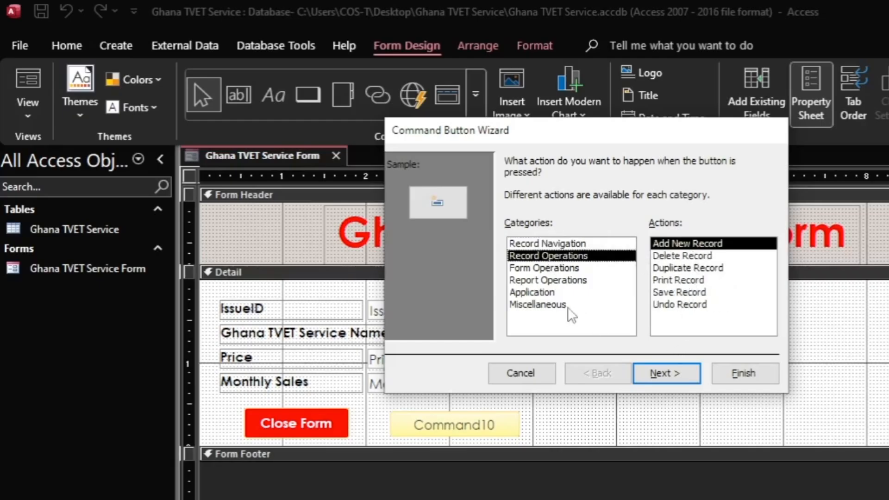
pyautogui.click(548, 281)
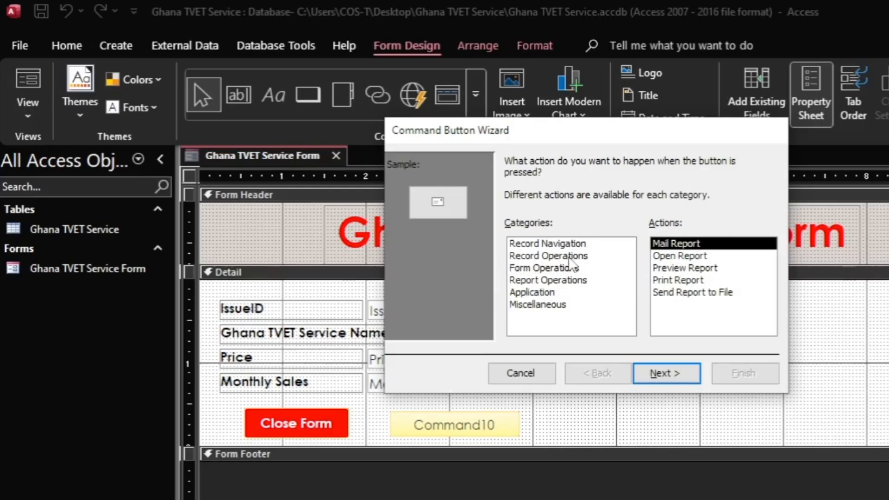
pyautogui.click(569, 256)
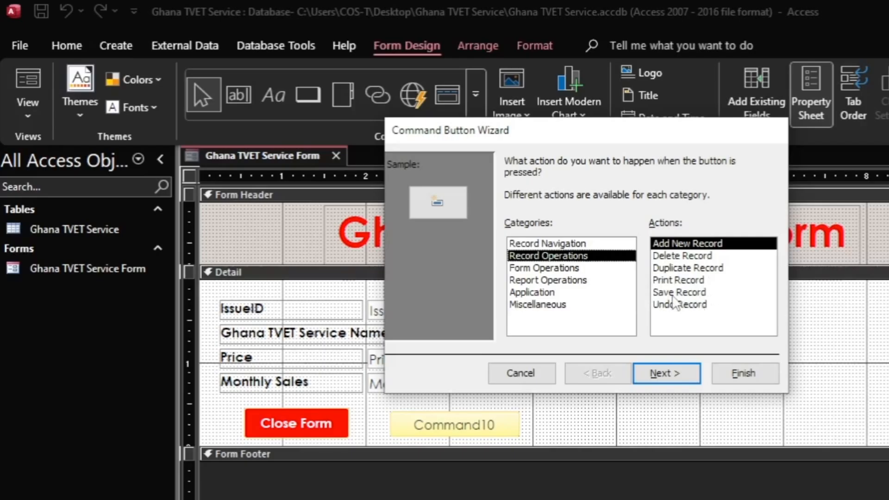
pyautogui.click(680, 293)
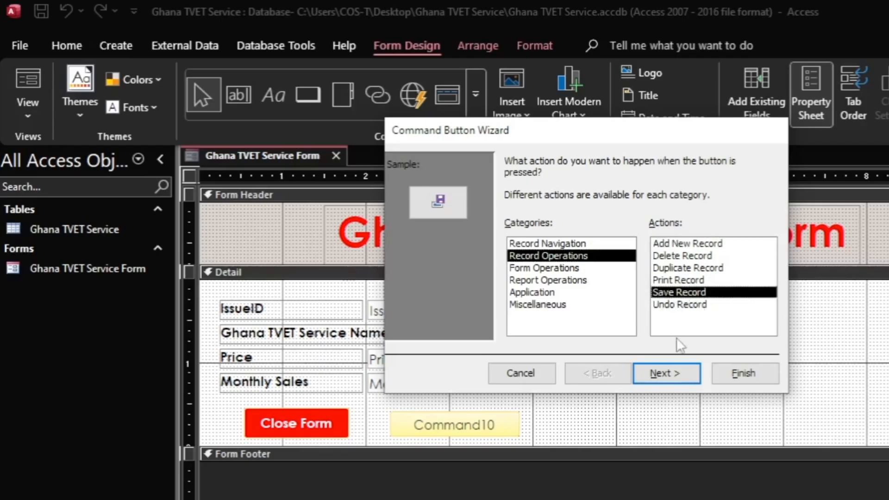
pyautogui.click(667, 373)
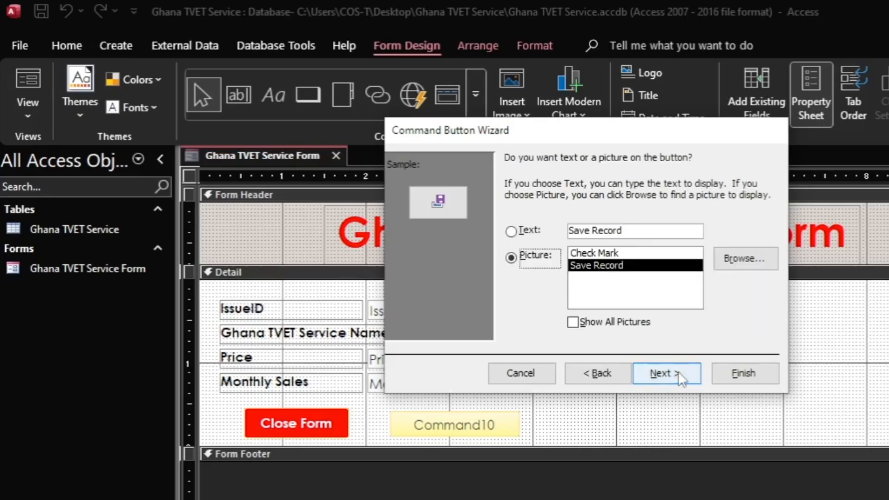
# Step: Caption the button 'Save Records', name it Save Records, and finish the wizard
pyautogui.click(527, 232)
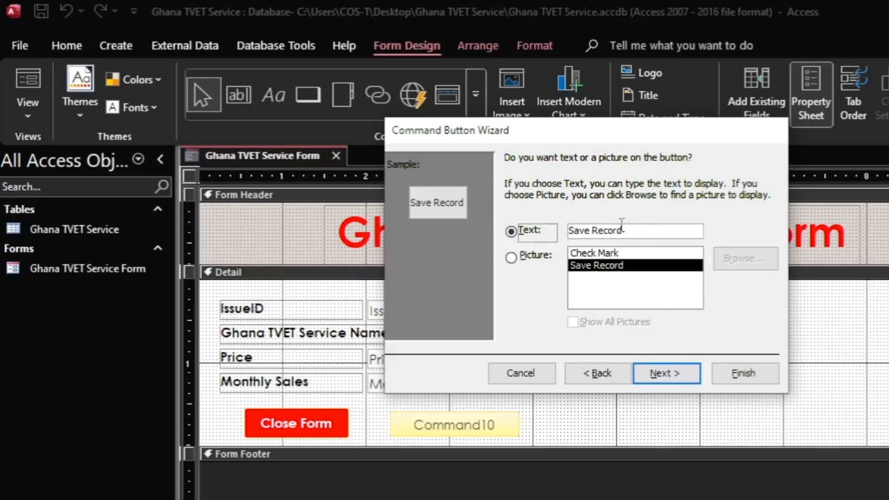
pyautogui.click(627, 233)
pyautogui.write('s')
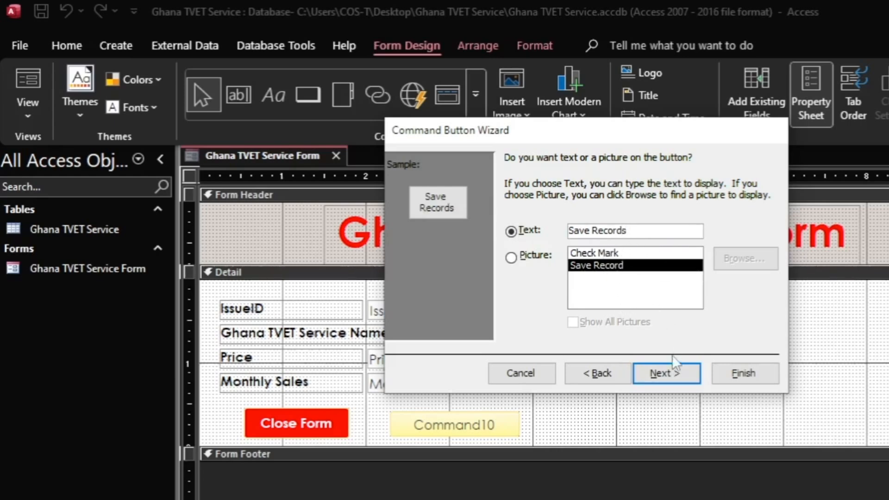
pyautogui.moveTo(641, 230); pyautogui.dragTo(530, 229)
pyautogui.hotkey('ctrl', 'c')
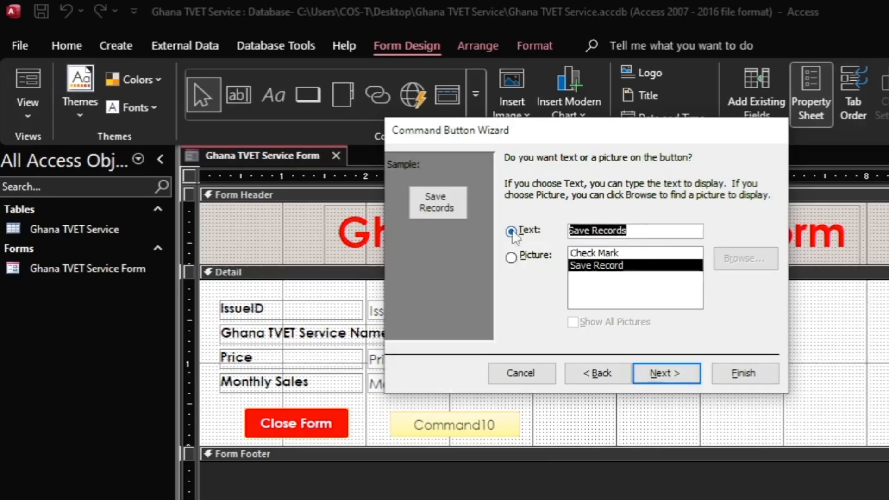
pyautogui.click(666, 374)
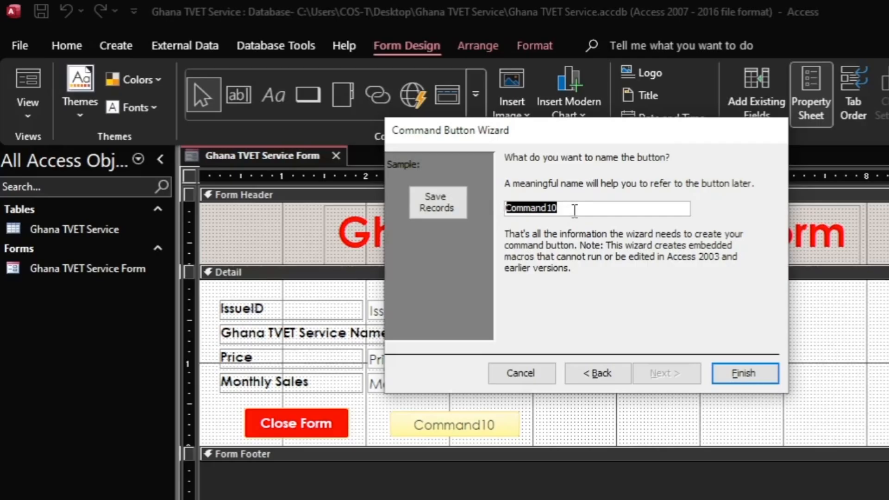
pyautogui.hotkey('ctrl', 'v')
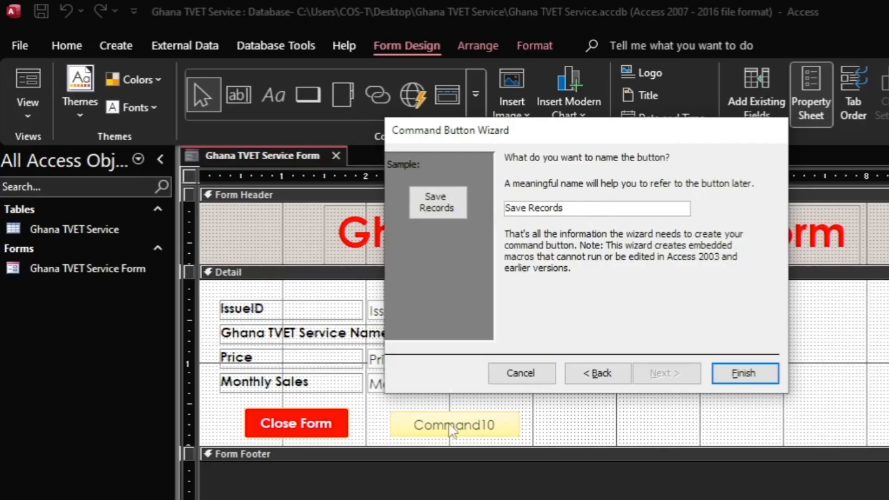
pyautogui.click(720, 374)
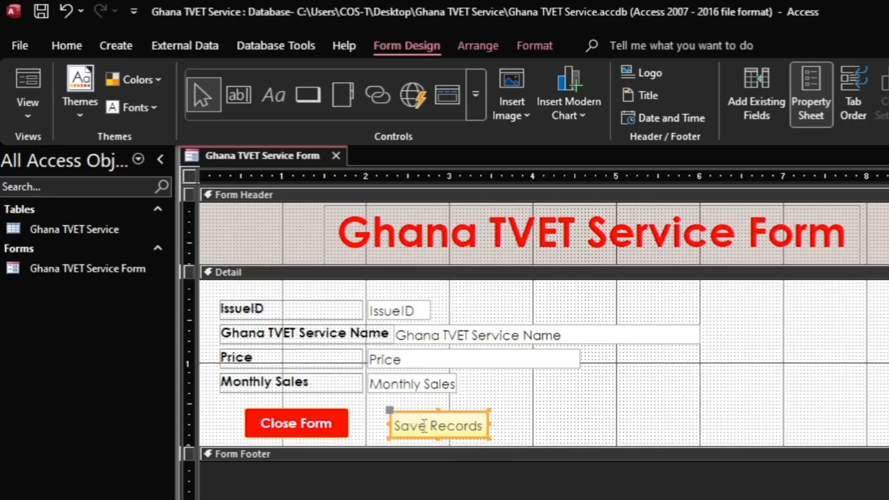
# Step: Give the Save Records button bold white text, a dark green fill, and slightly more width
pyautogui.click(533, 46)
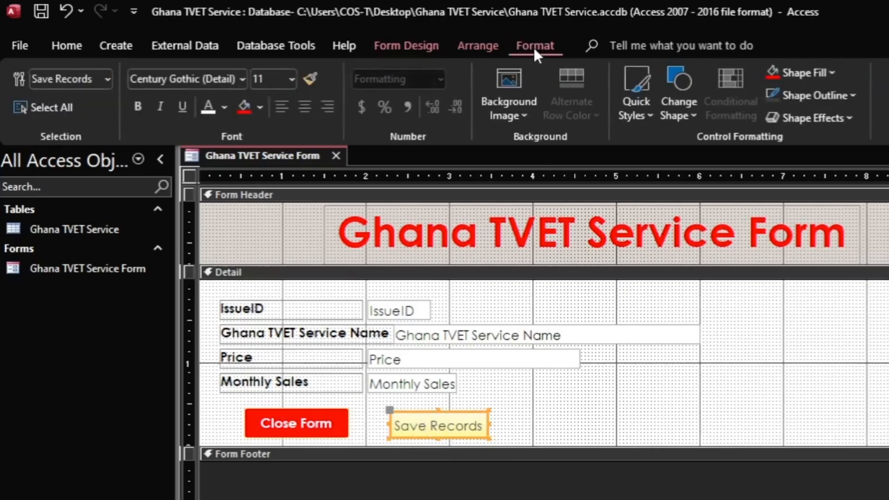
pyautogui.click(139, 110)
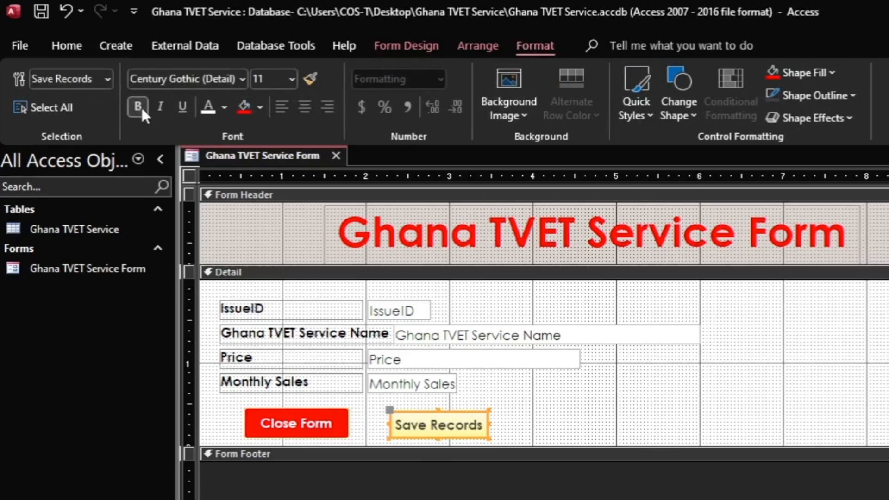
pyautogui.click(261, 108)
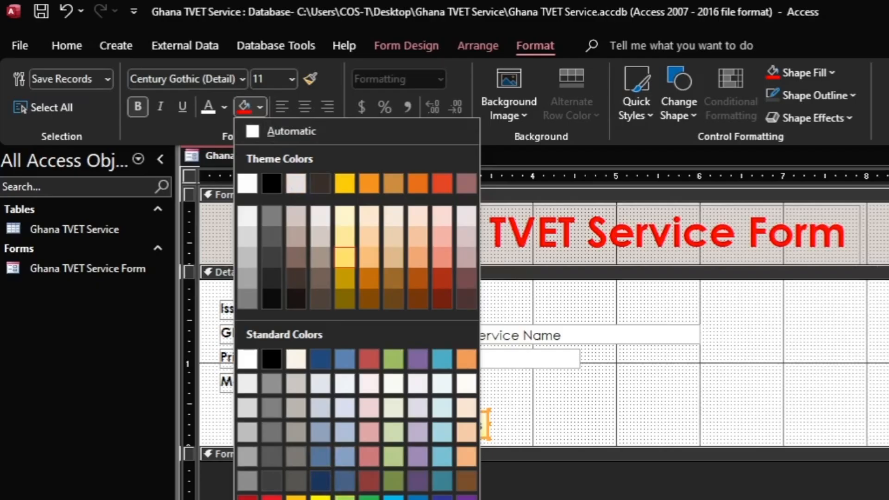
pyautogui.click(297, 499)
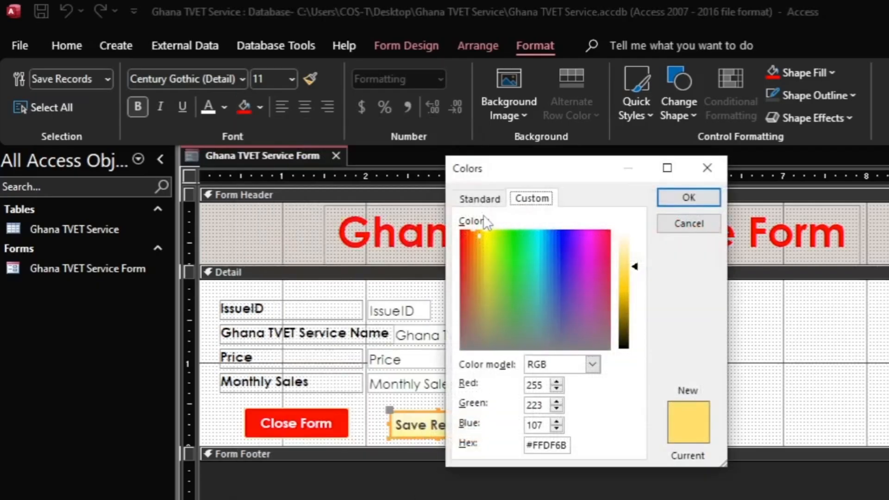
pyautogui.click(480, 201)
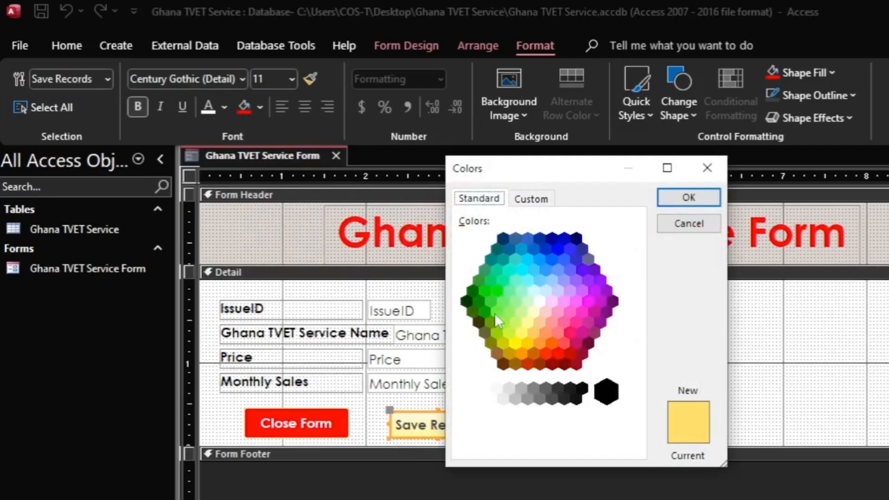
pyautogui.click(472, 289)
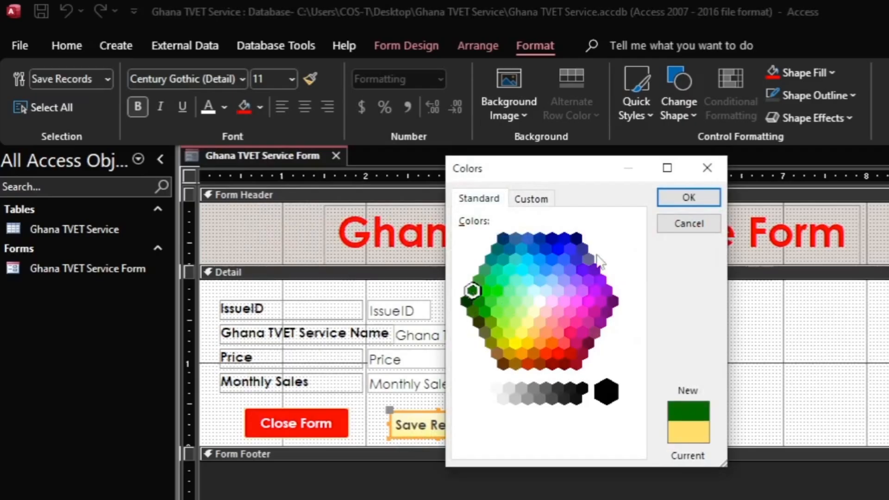
pyautogui.click(685, 198)
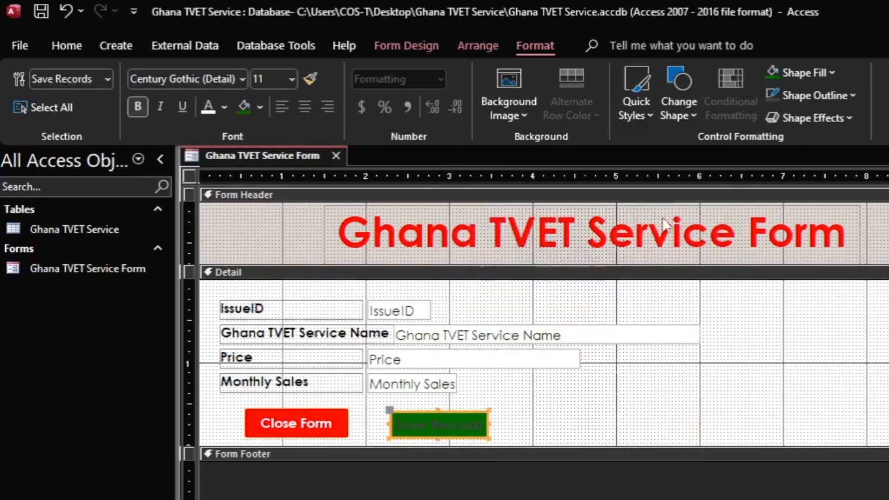
pyautogui.click(209, 108)
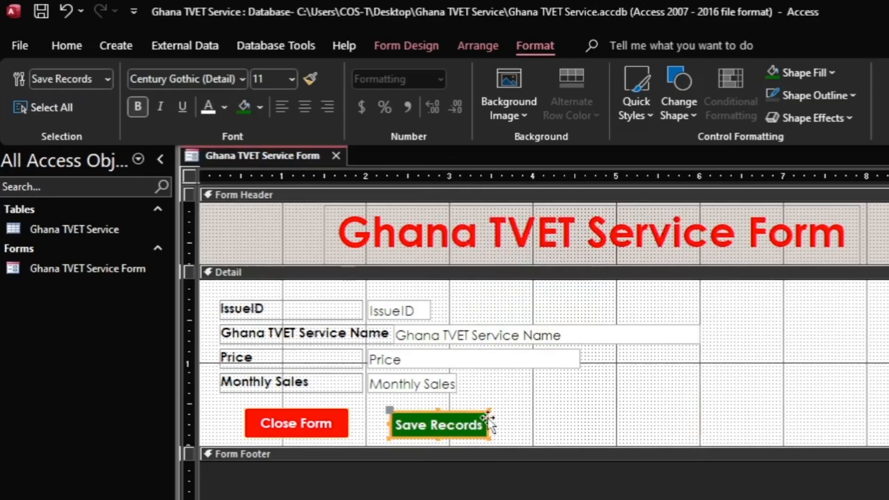
pyautogui.moveTo(491, 411); pyautogui.dragTo(508, 407)
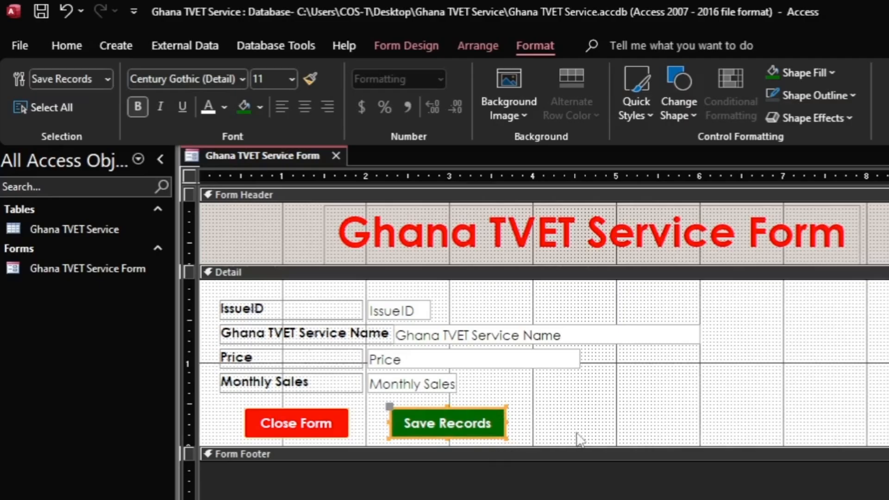
pyautogui.click(568, 418)
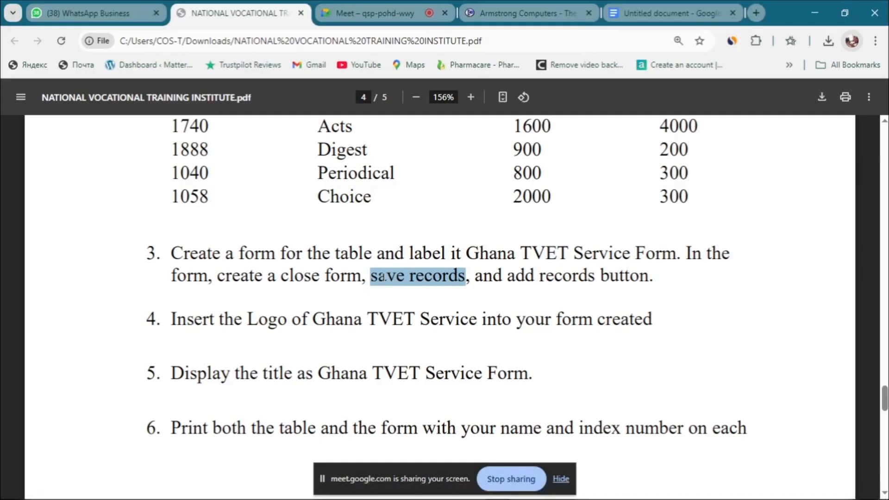
# Step: Highlight 'add records' in task 3 of the exercise PDF
pyautogui.moveTo(505, 277); pyautogui.dragTo(597, 276)
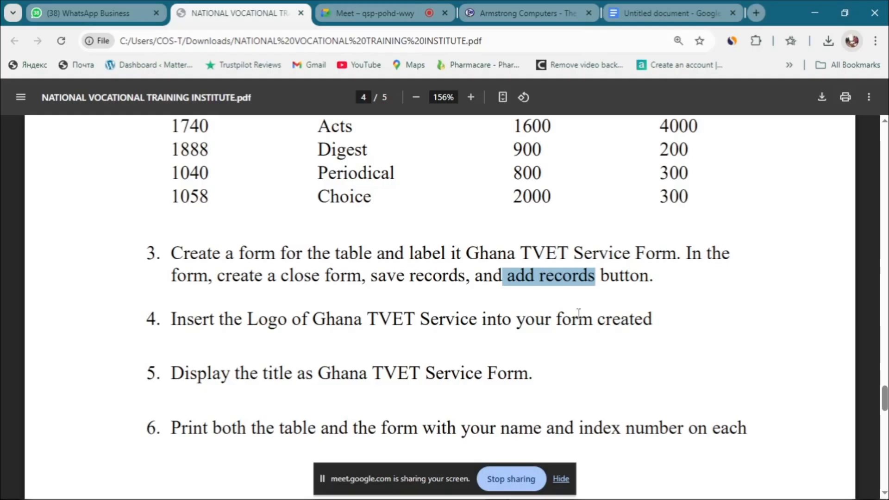
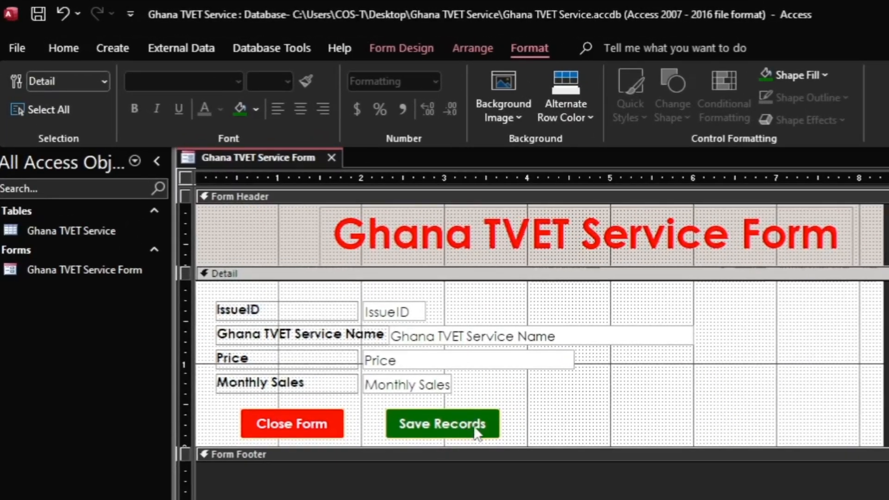
# Step: Draw a new button on the form to the right of the Save Records button
pyautogui.click(393, 46)
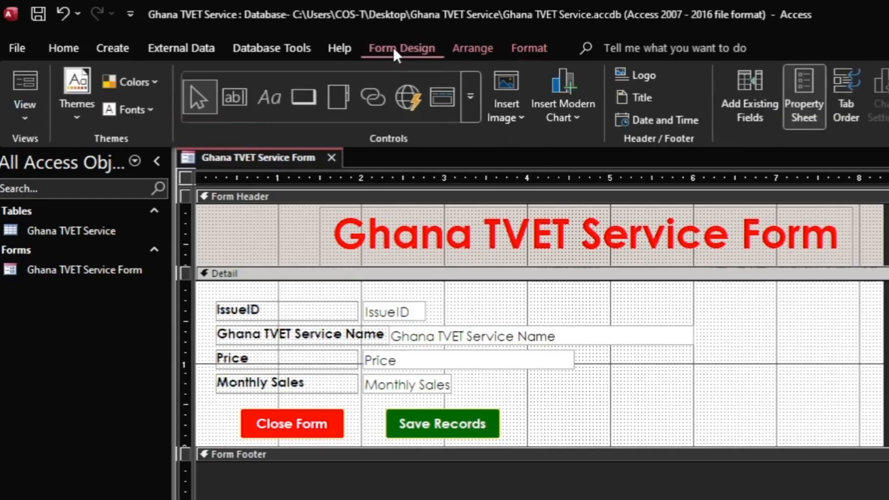
pyautogui.click(471, 98)
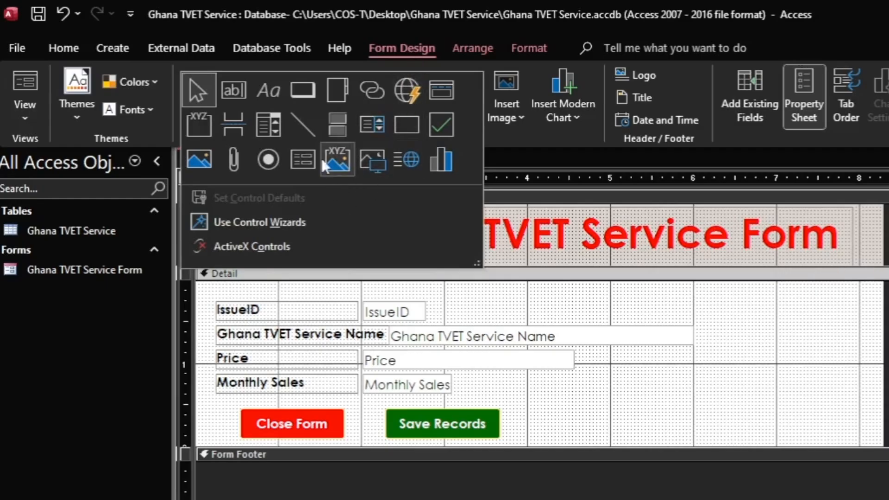
pyautogui.click(303, 89)
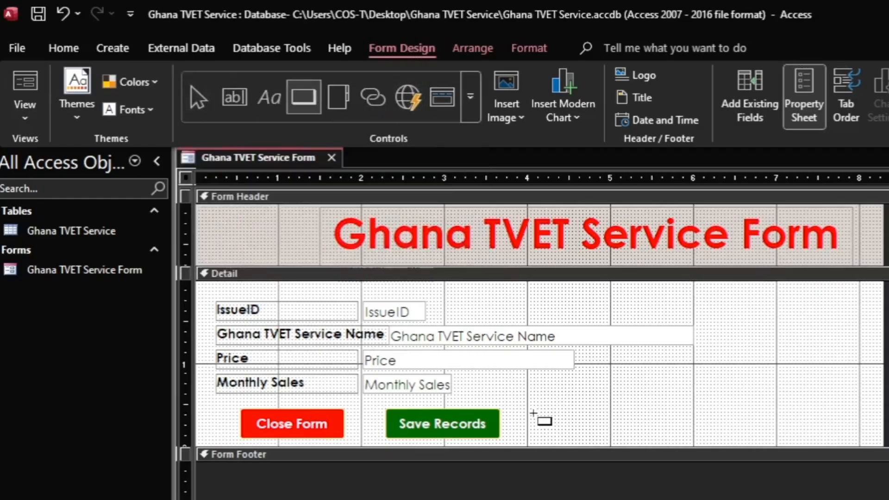
pyautogui.moveTo(528, 409); pyautogui.dragTo(634, 433)
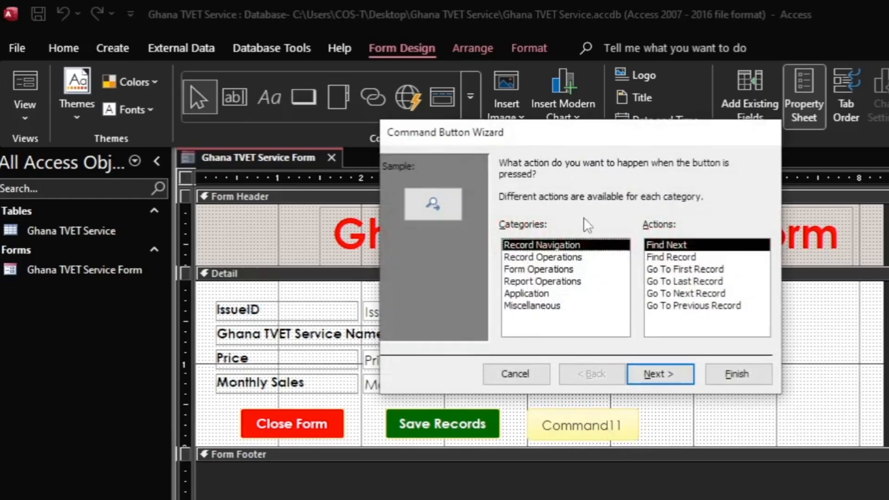
# Step: Set the button's action to Record Operations > Add New Record and give it a text caption of Add Records
pyautogui.click(515, 259)
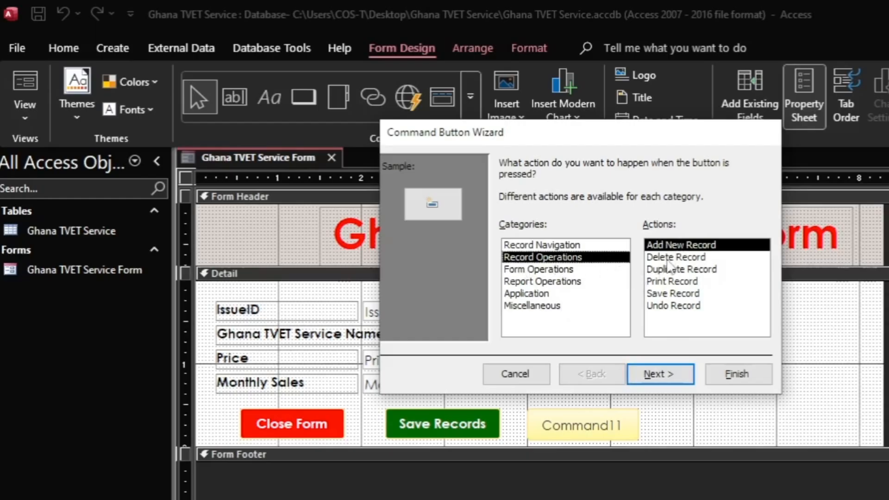
pyautogui.click(662, 372)
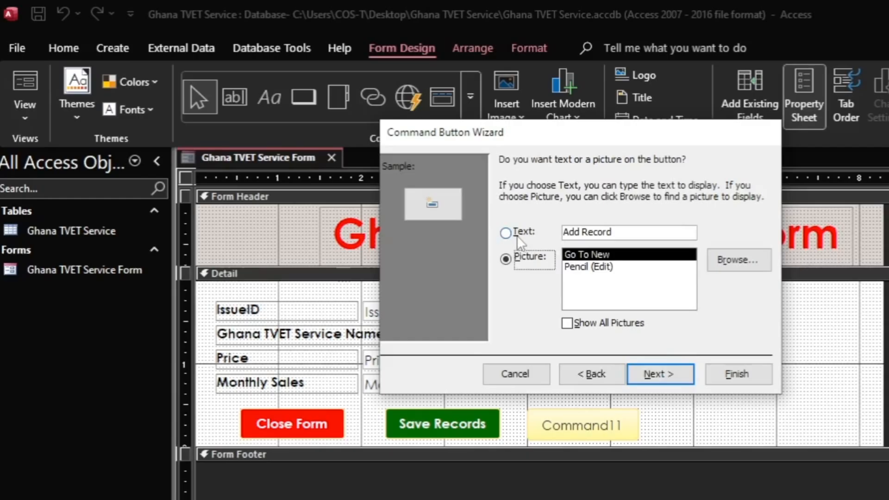
pyautogui.click(514, 233)
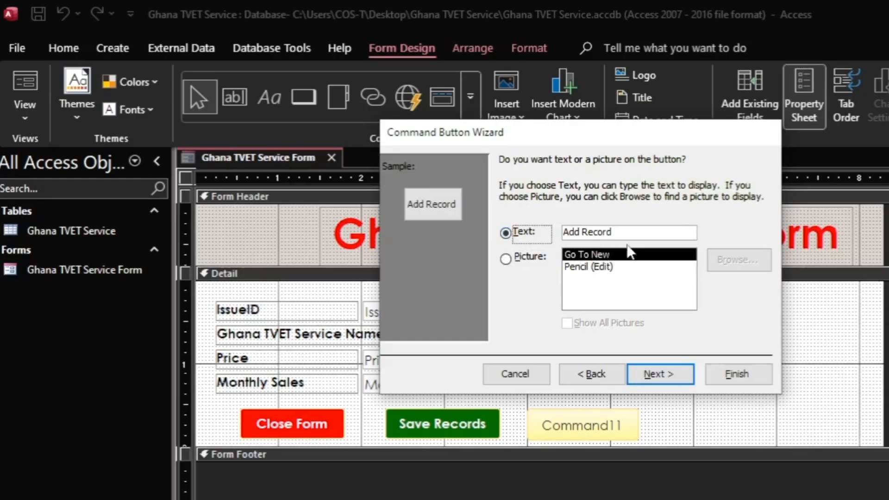
pyautogui.click(618, 234)
pyautogui.write('s')
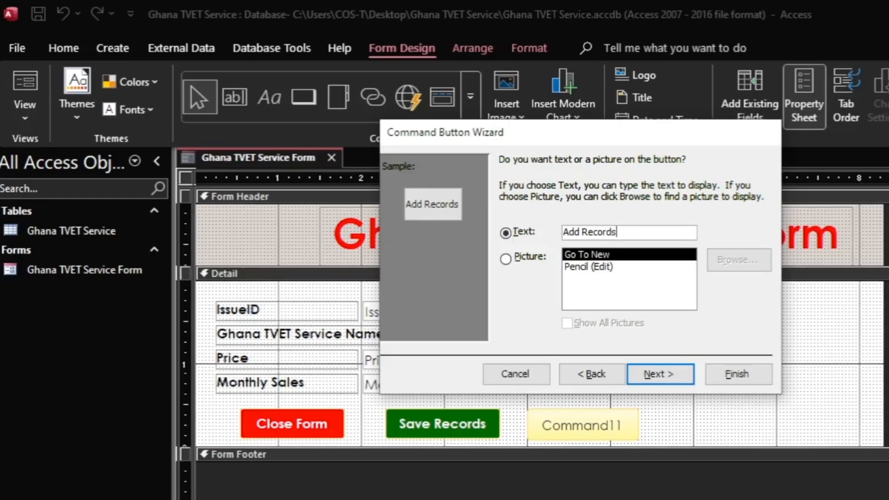
# Step: Check the 'add records' wording in the assignment PDF's task 3
pyautogui.click(576, 499)
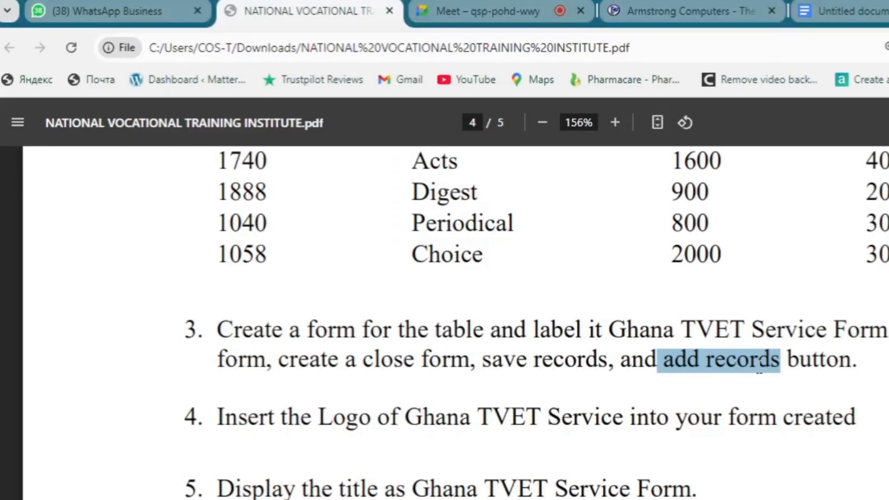
pyautogui.moveTo(782, 360); pyautogui.dragTo(708, 361)
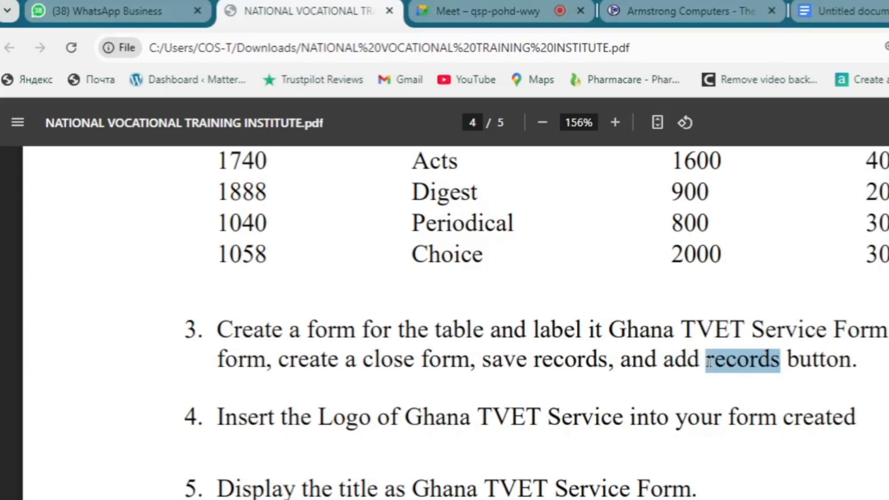
pyautogui.click(781, 362)
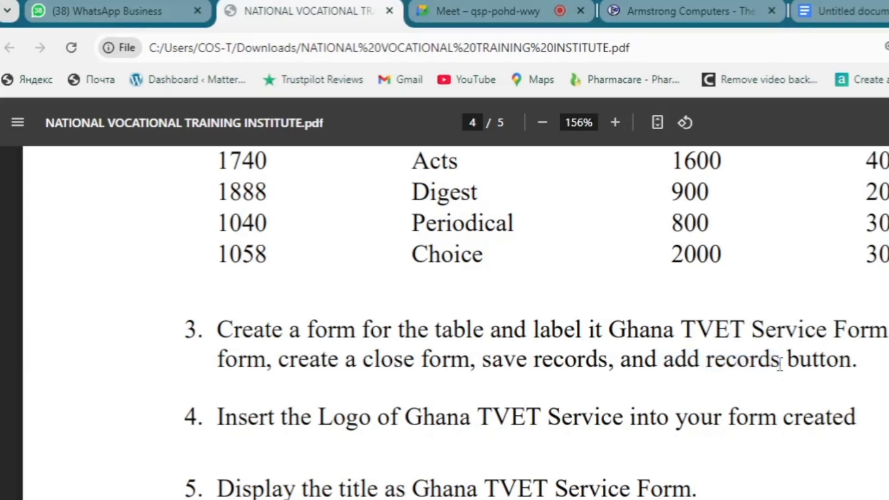
pyautogui.hotkey('alt', 'Tab')
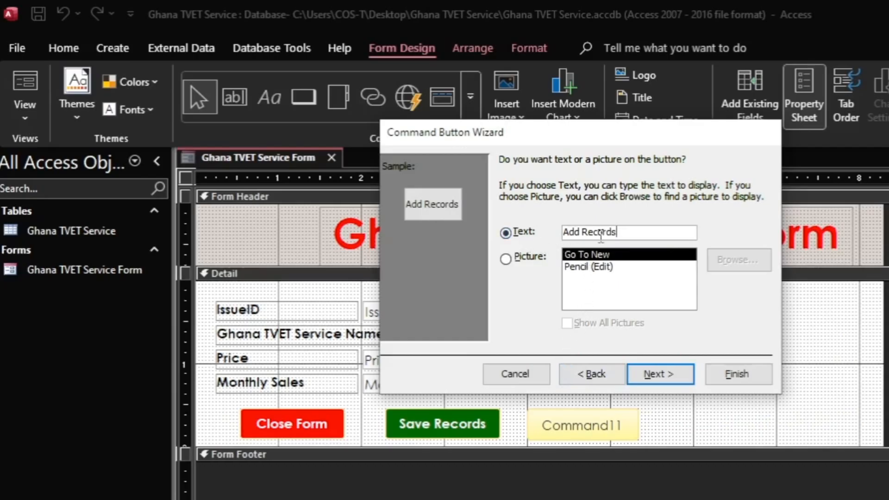
# Step: Name the button Add Records, reusing its caption text, and finish the wizard
pyautogui.moveTo(633, 233); pyautogui.dragTo(526, 232)
pyautogui.hotkey('ctrl', 'c')
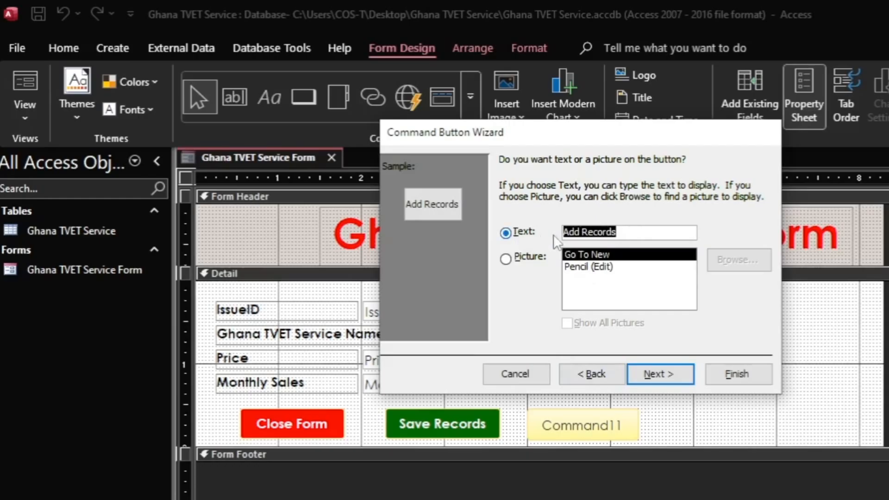
pyautogui.click(662, 379)
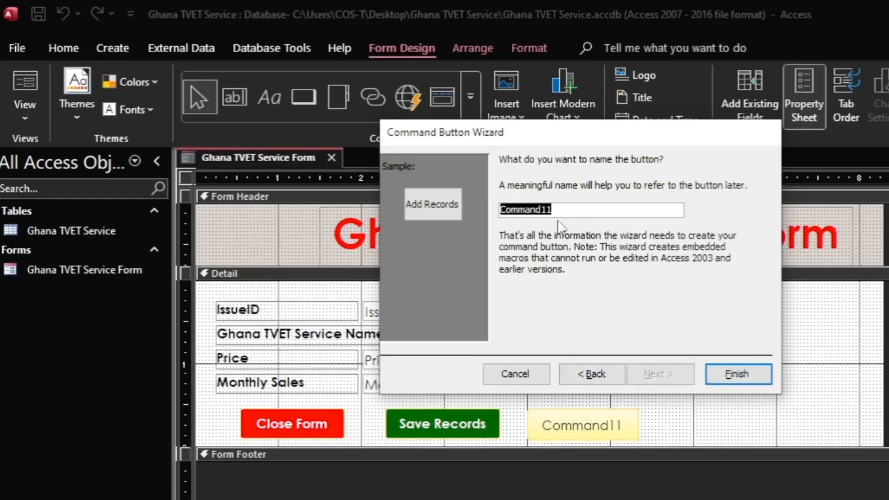
pyautogui.hotkey('ctrl', 'v')
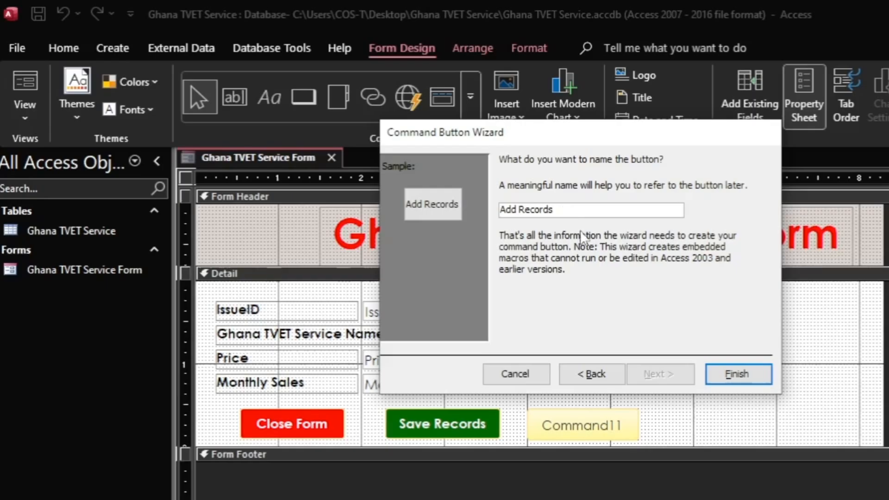
pyautogui.click(728, 379)
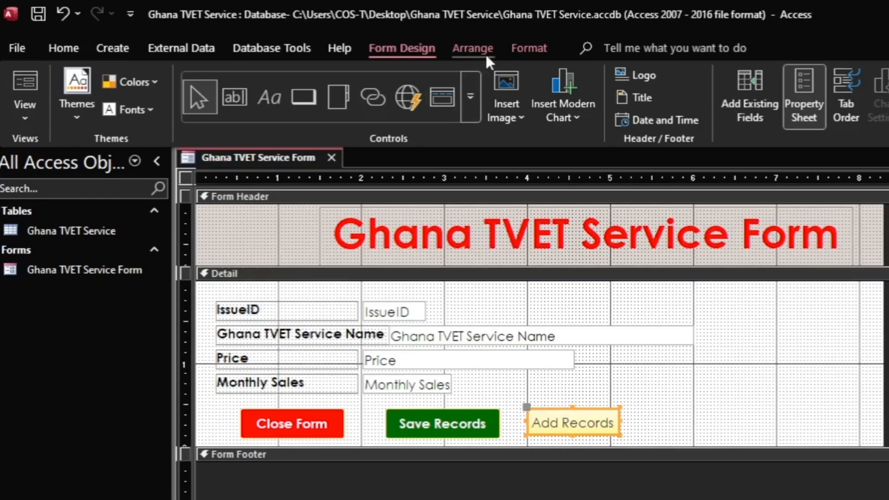
# Step: Give the Add Records button an orange fill chosen from More Colors
pyautogui.click(524, 47)
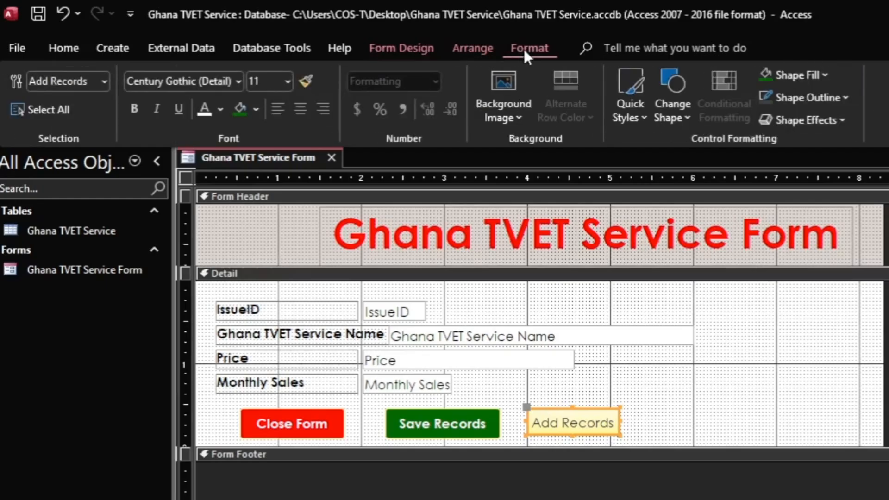
pyautogui.click(256, 109)
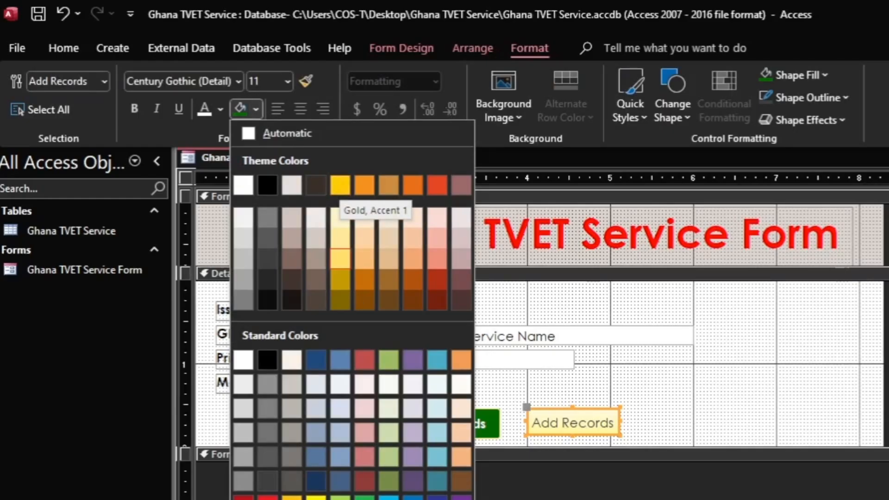
pyautogui.click(352, 499)
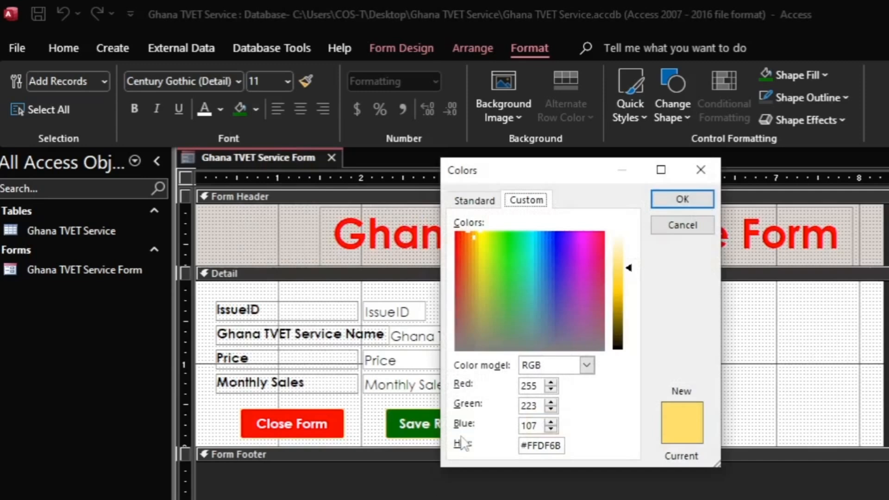
pyautogui.click(465, 202)
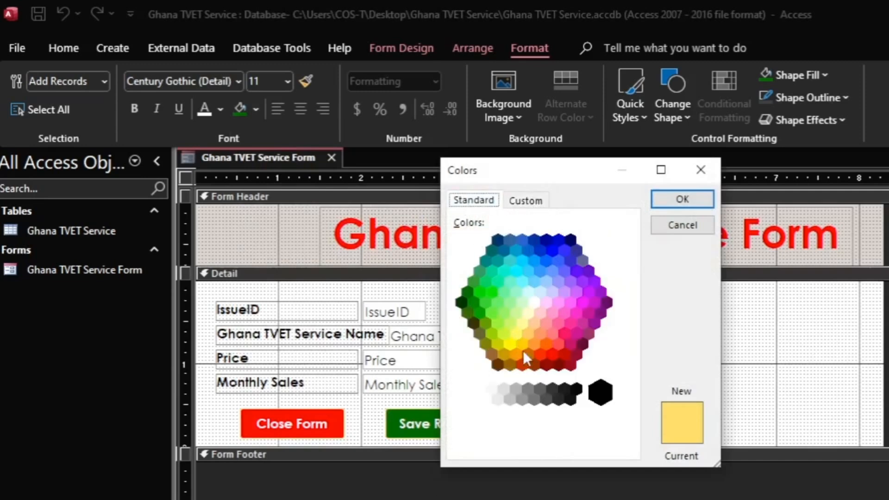
pyautogui.click(546, 344)
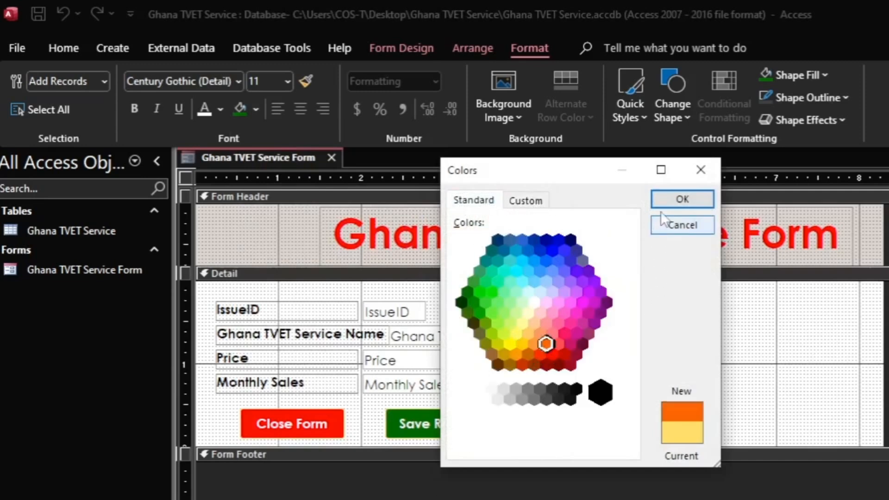
pyautogui.click(679, 199)
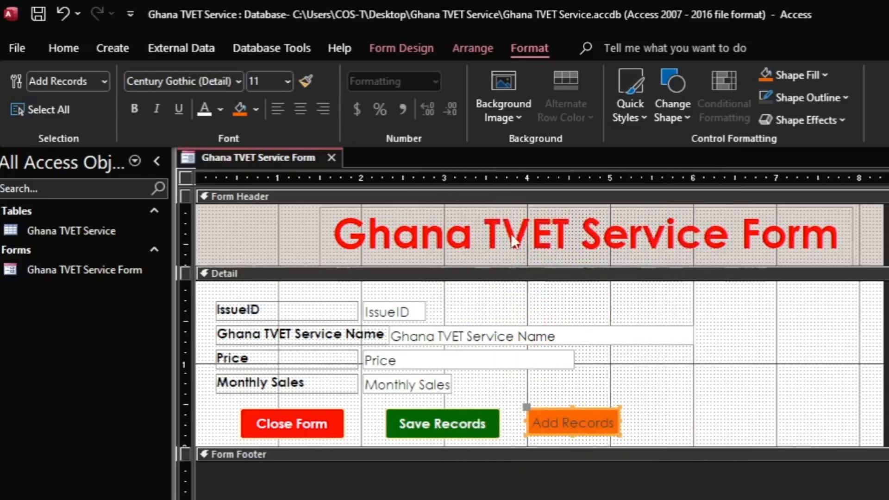
# Step: Make the Add Records text bold and black, and widen the button slightly
pyautogui.click(138, 109)
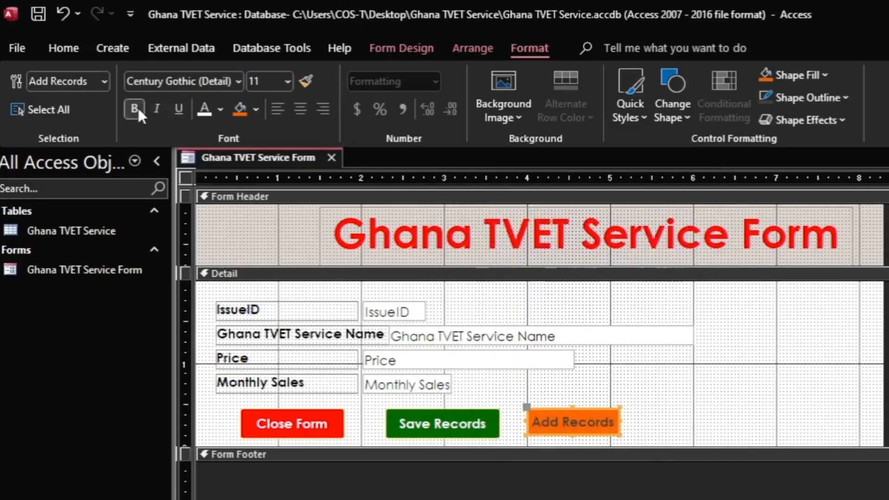
pyautogui.click(221, 110)
pyautogui.click(228, 181)
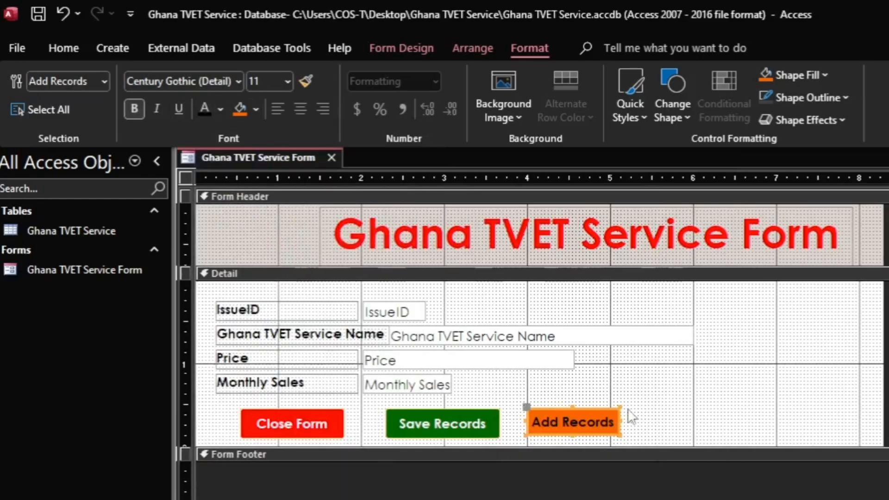
pyautogui.moveTo(619, 433); pyautogui.dragTo(639, 439)
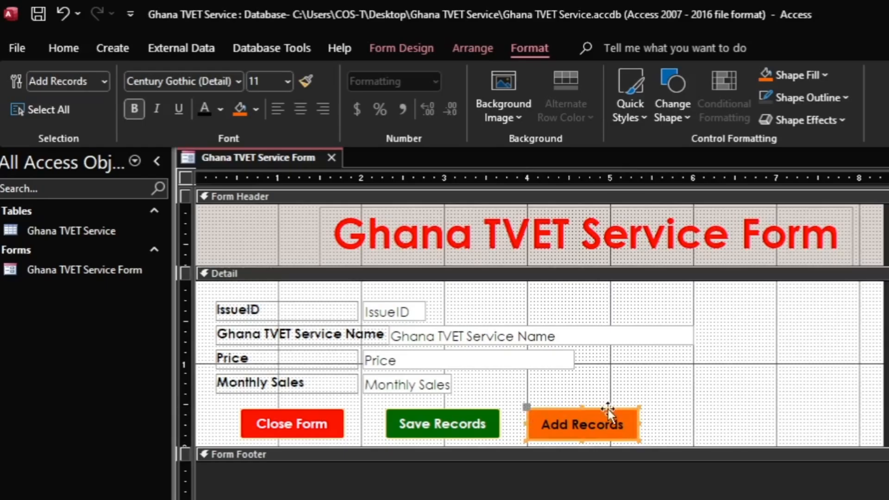
pyautogui.click(685, 416)
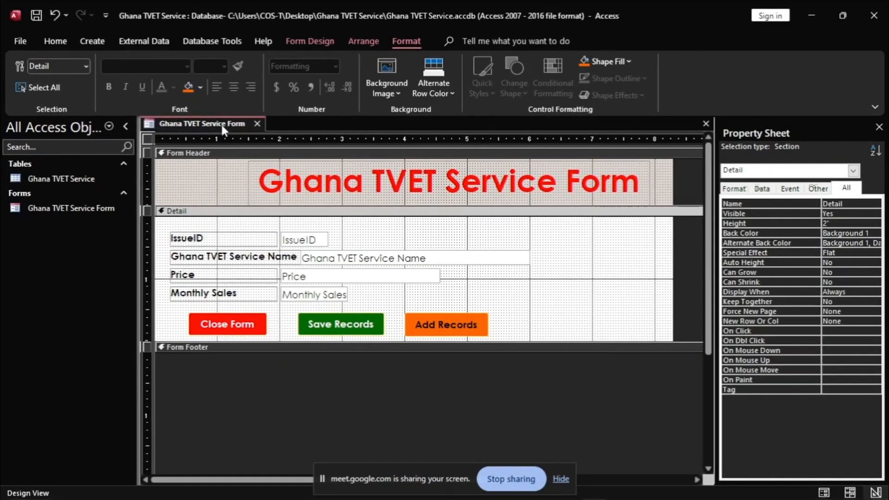
# Step: Switch the Ghana TVET Service Form to Form View, then close it, saving the design changes
pyautogui.rightClick(227, 127)
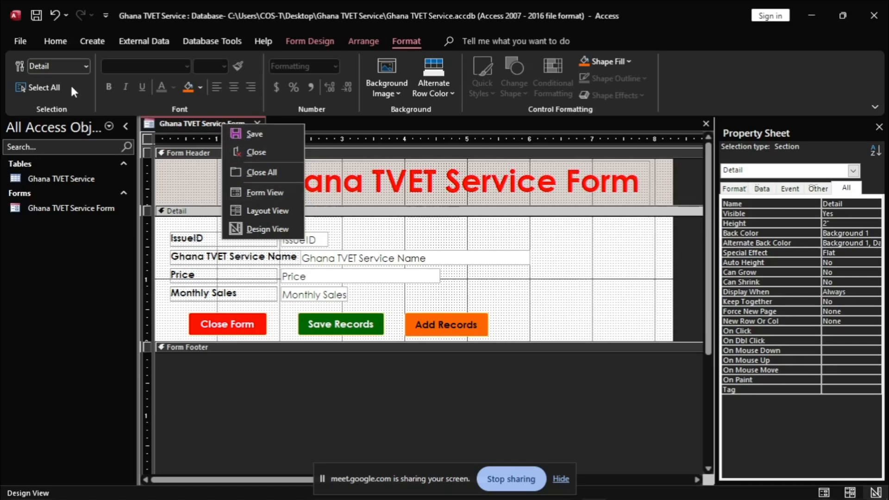
pyautogui.click(59, 38)
pyautogui.click(56, 37)
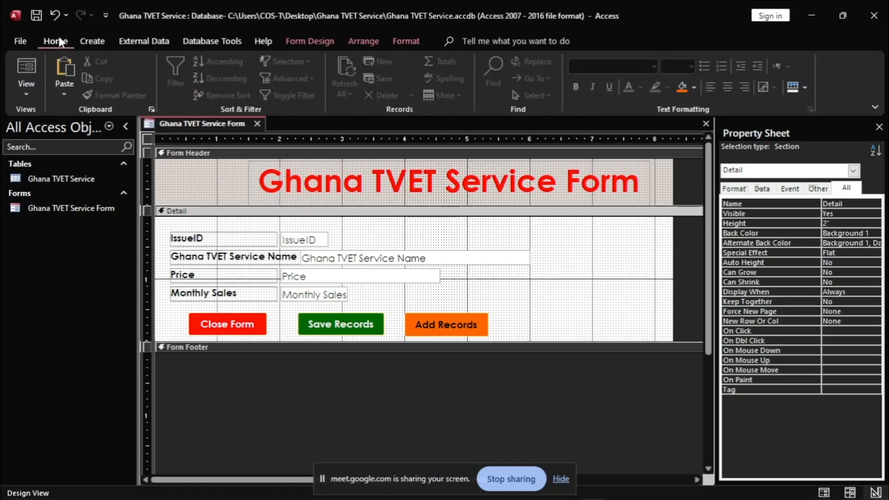
pyautogui.click(26, 94)
pyautogui.click(51, 117)
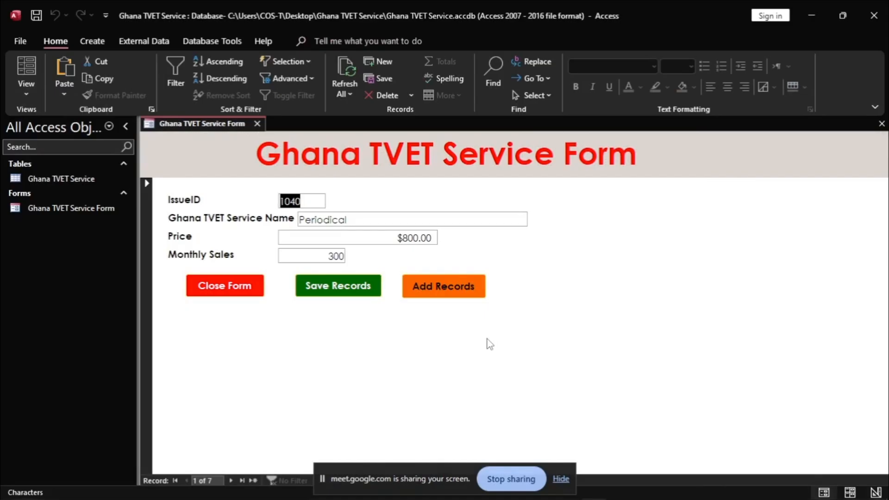
pyautogui.click(231, 287)
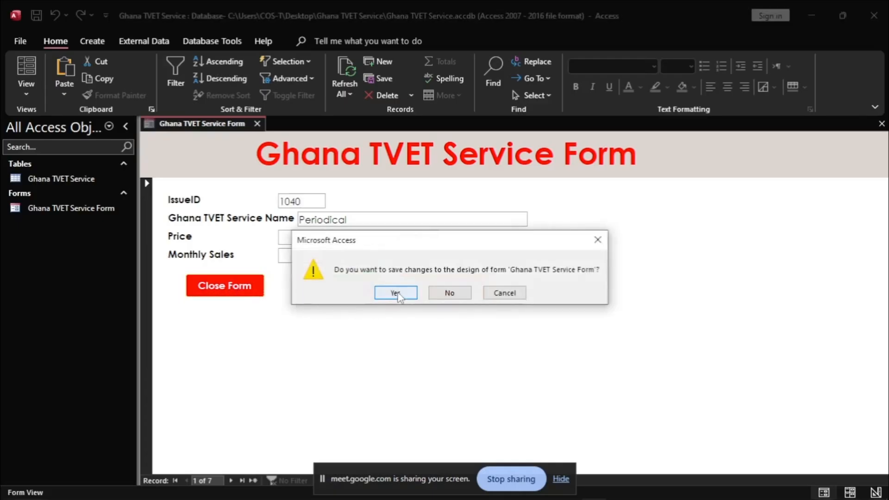
pyautogui.click(397, 291)
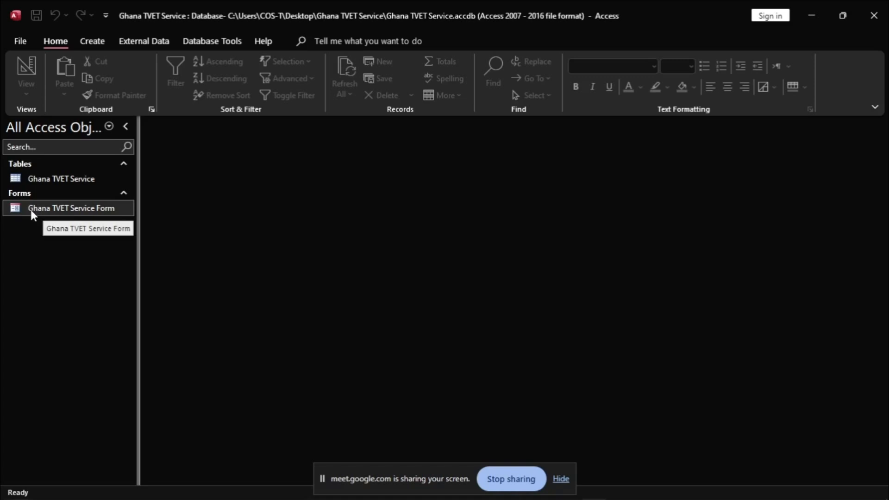
# Step: Open the Ghana TVET Service Form, test its Close Form button, and reopen the form
pyautogui.click(80, 210)
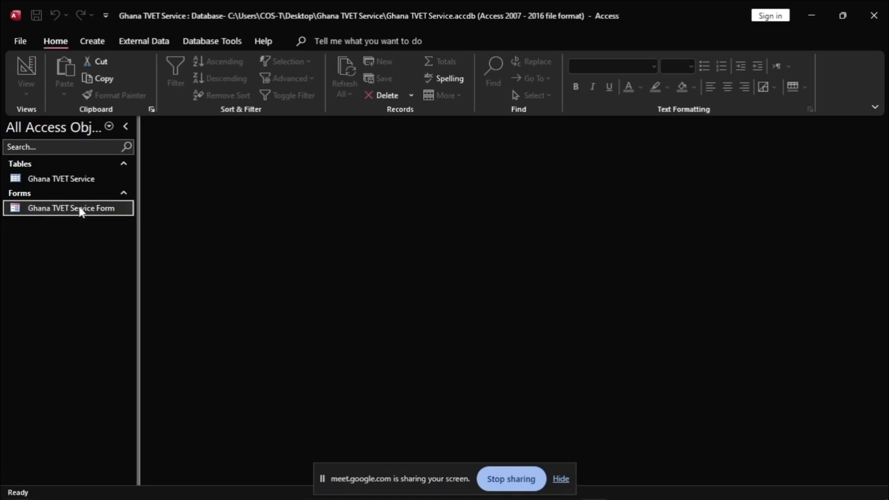
pyautogui.doubleClick(79, 209)
pyautogui.click(226, 287)
pyautogui.doubleClick(73, 209)
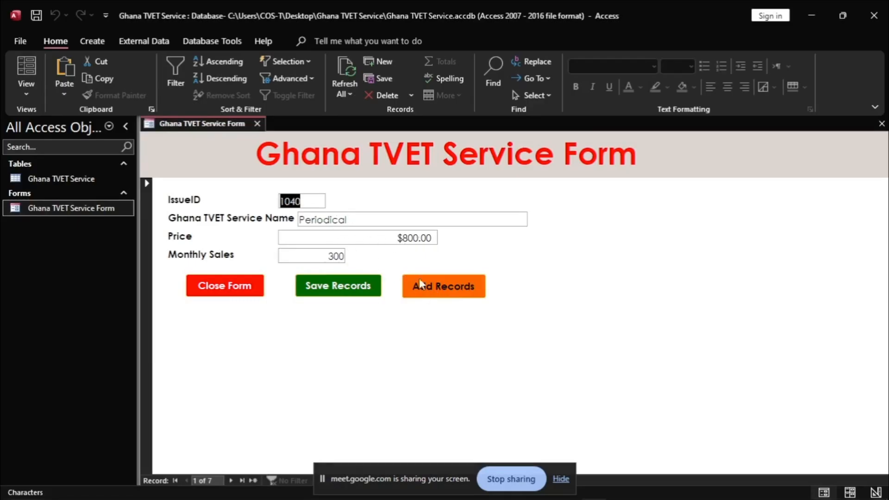
# Step: Start a blank record with Add Records and enter IssueID 1101, name Armstrong, price 2100
pyautogui.click(434, 290)
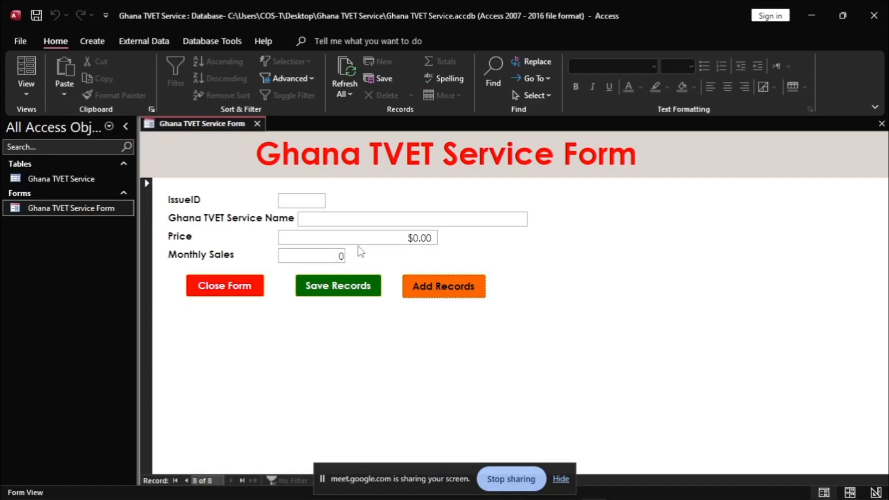
pyautogui.click(301, 202)
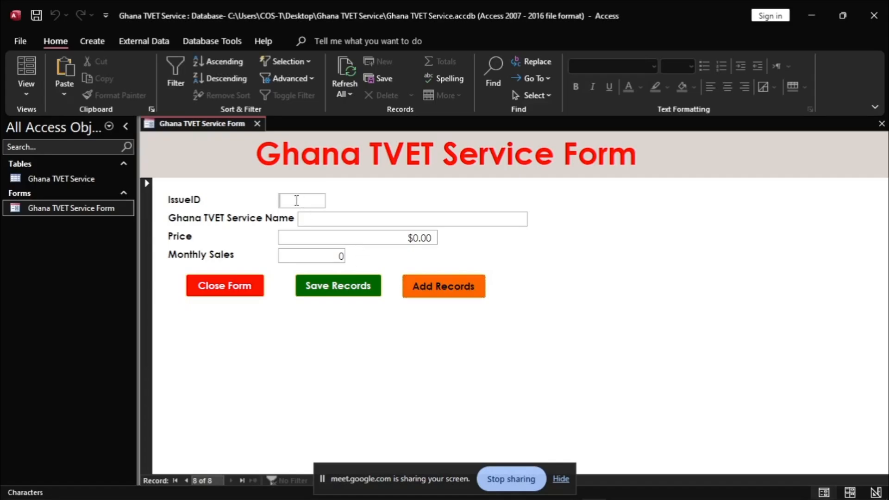
pyautogui.write('11')
pyautogui.write('00')
pyautogui.click(352, 214)
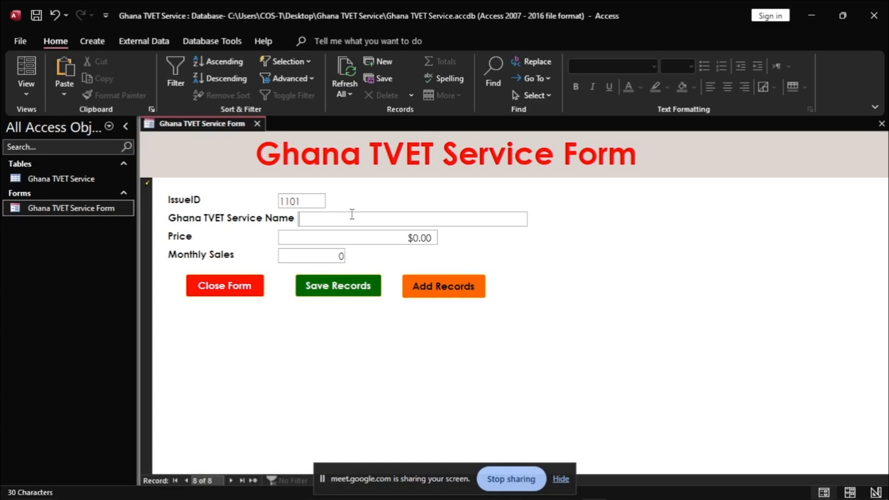
pyautogui.press('capslock')
pyautogui.press('capslock')
pyautogui.write('Armstrong')
pyautogui.click(408, 240)
pyautogui.moveTo(407, 240); pyautogui.dragTo(440, 237)
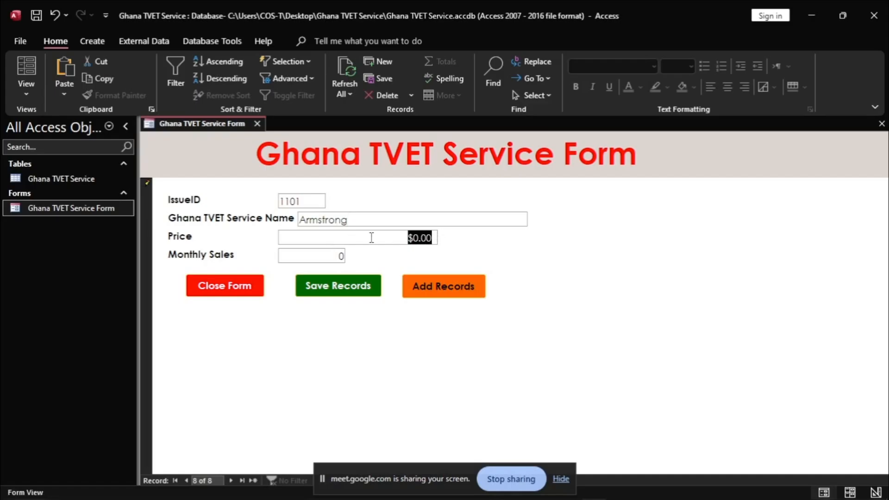
pyautogui.write('210')
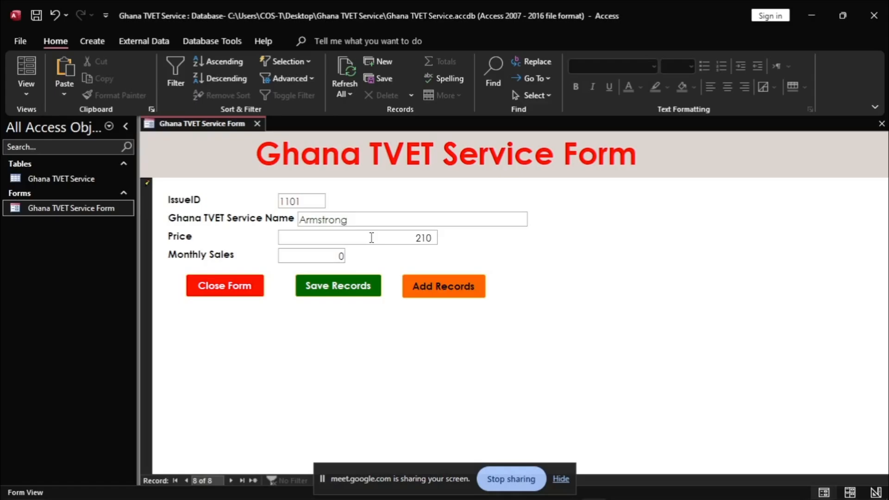
pyautogui.write('0')
# Step: Set Monthly Sales to 5000, save the record, and open the Ghana TVET Service table
pyautogui.moveTo(336, 257); pyautogui.dragTo(360, 257)
pyautogui.write('5000')
pyautogui.click(323, 289)
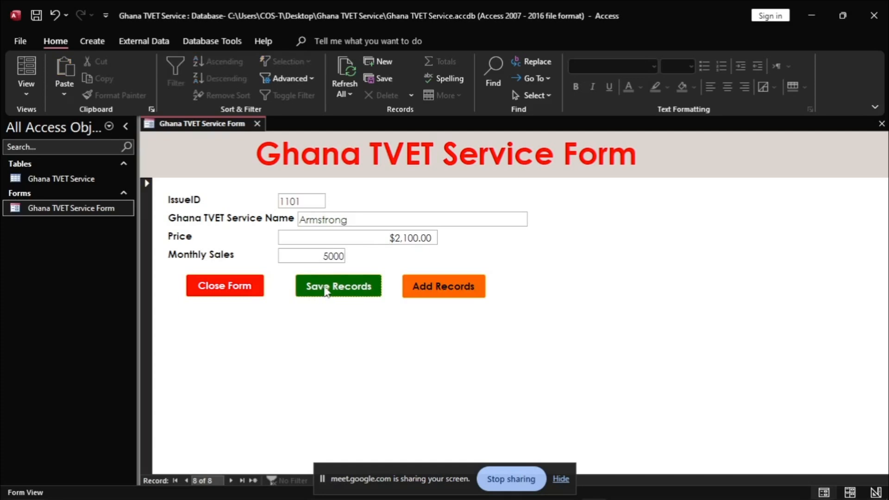
pyautogui.click(80, 180)
pyautogui.doubleClick(80, 180)
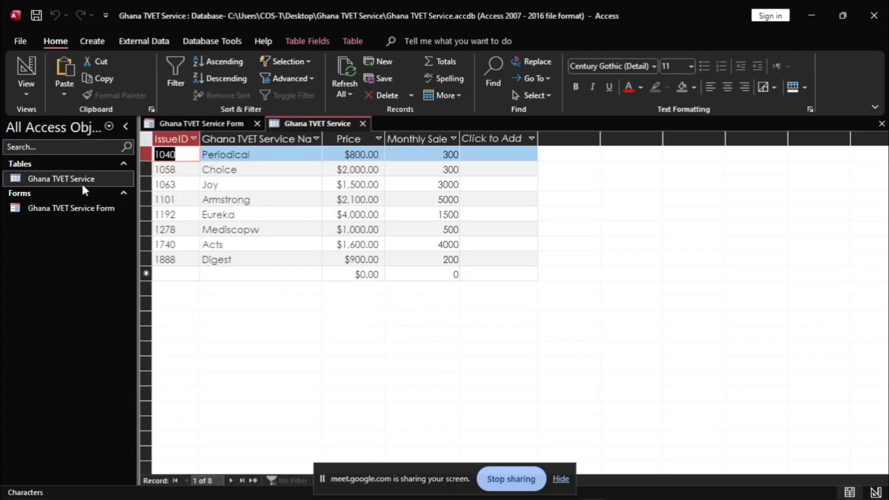
# Step: Compare the form and table tabs to confirm the Armstrong record, ending on the form
pyautogui.click(198, 123)
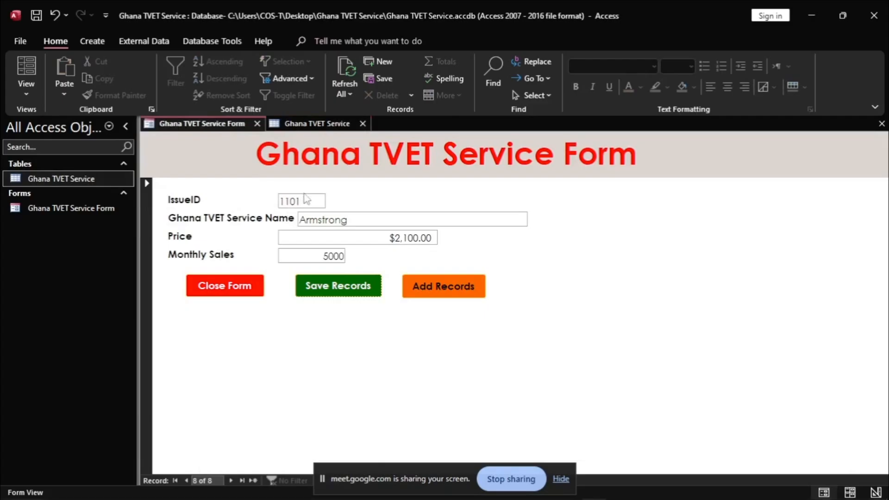
pyautogui.click(302, 124)
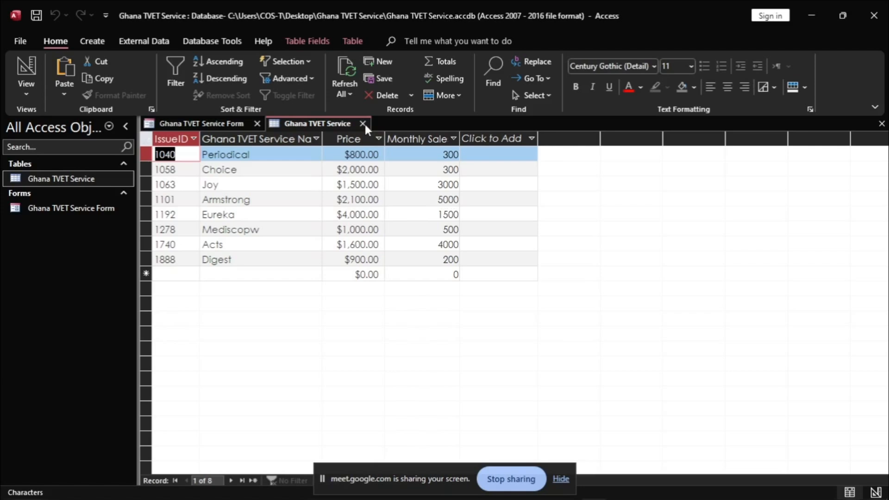
pyautogui.click(244, 121)
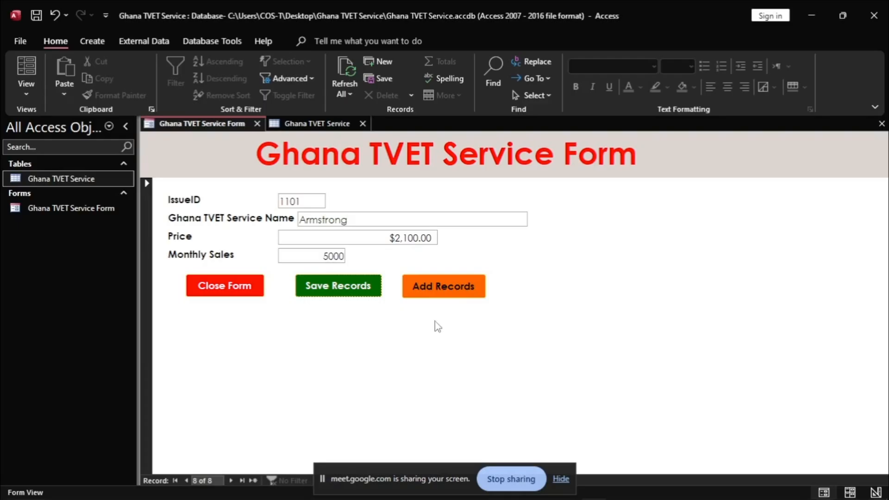
pyautogui.hotkey('alt', 'Tab')
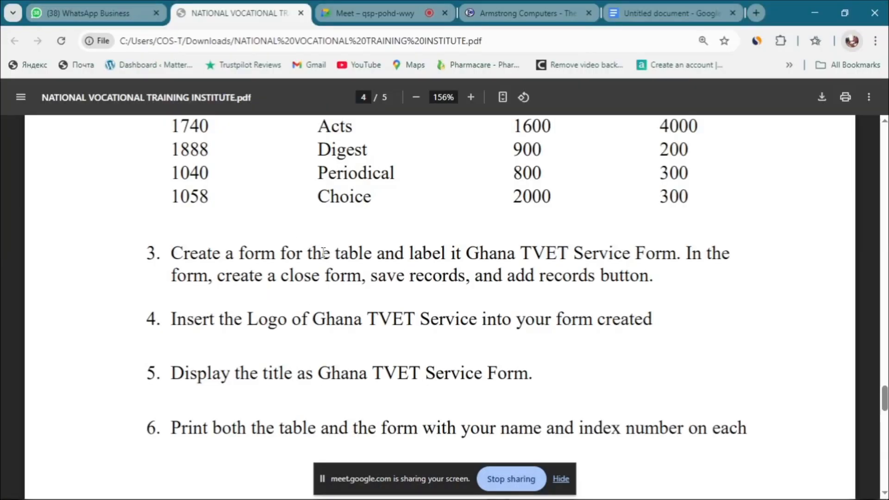
# Step: Find task 4 in the PDF and copy the phrase 'Logo of Ghana TVET Service'
pyautogui.scroll(-3, 393, 279)
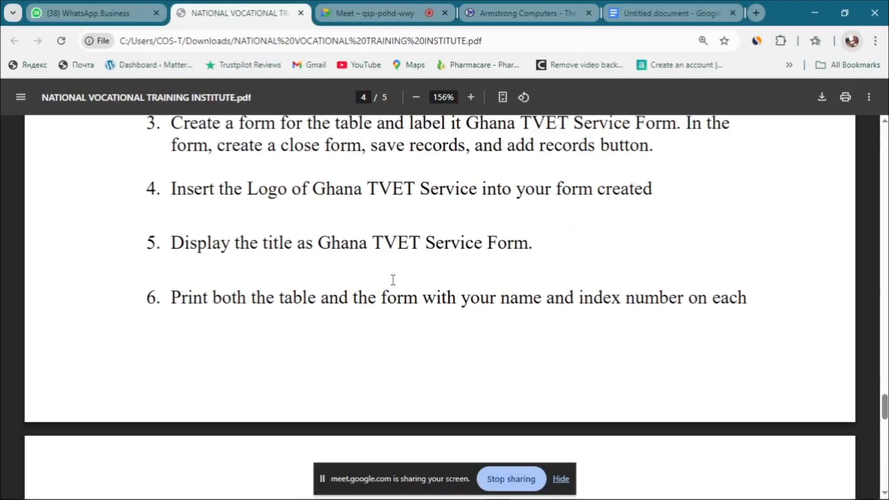
pyautogui.moveTo(141, 191); pyautogui.dragTo(664, 192)
pyautogui.scroll(2, 665, 200)
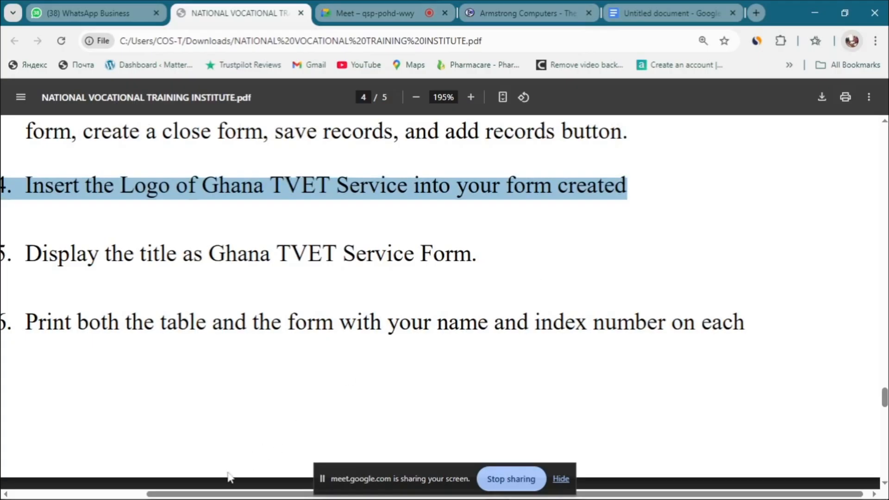
pyautogui.moveTo(230, 494); pyautogui.dragTo(170, 496)
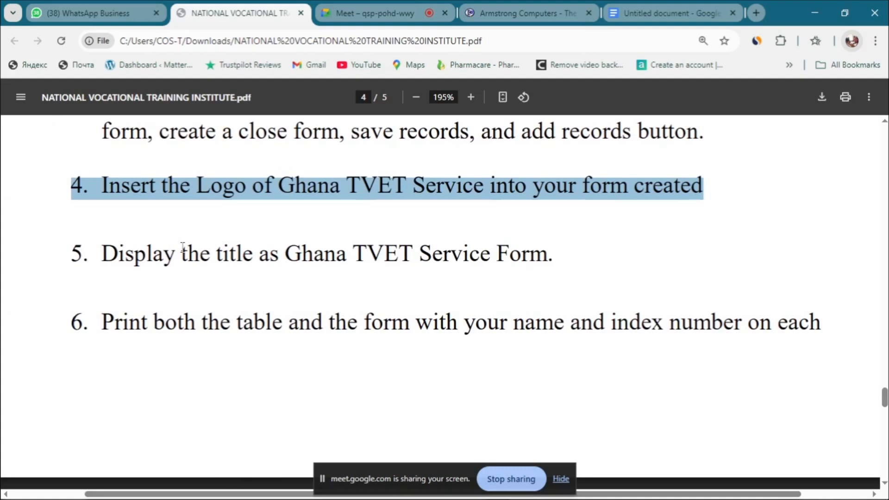
pyautogui.moveTo(101, 188); pyautogui.dragTo(107, 191)
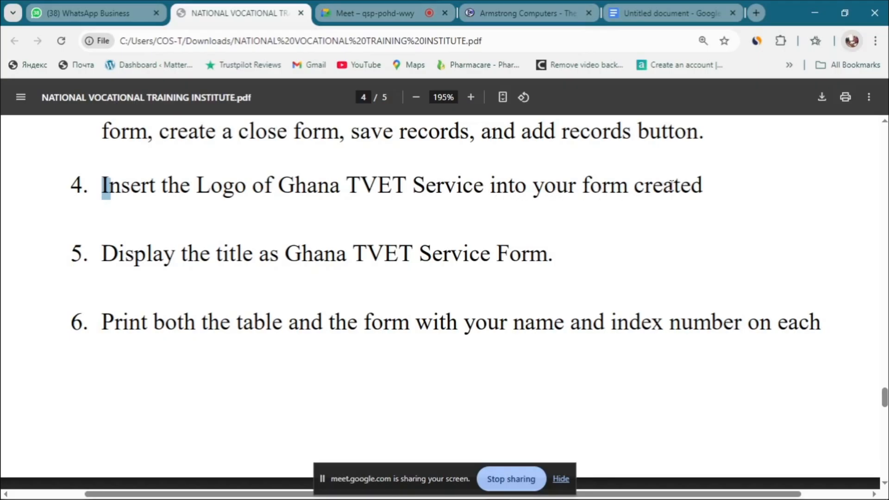
pyautogui.moveTo(181, 191); pyautogui.dragTo(319, 179)
pyautogui.click(195, 185)
pyautogui.moveTo(195, 184); pyautogui.dragTo(483, 178)
pyautogui.hotkey('ctrl', 'c')
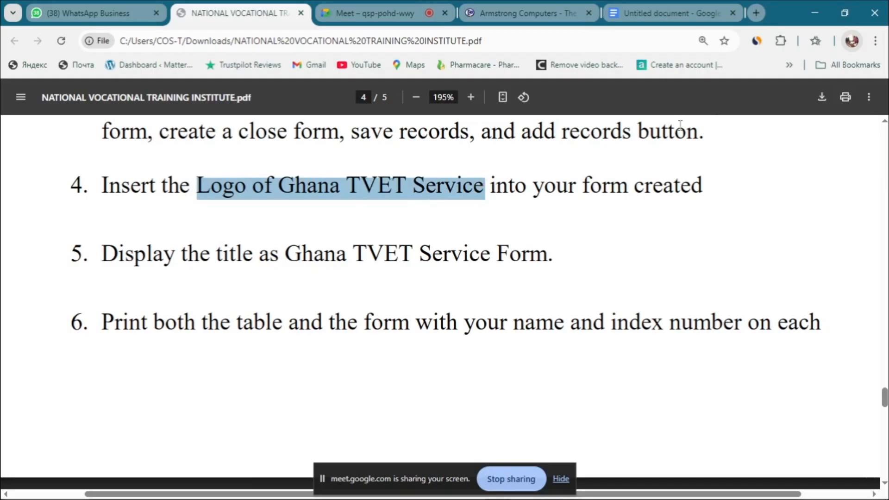
pyautogui.click(753, 17)
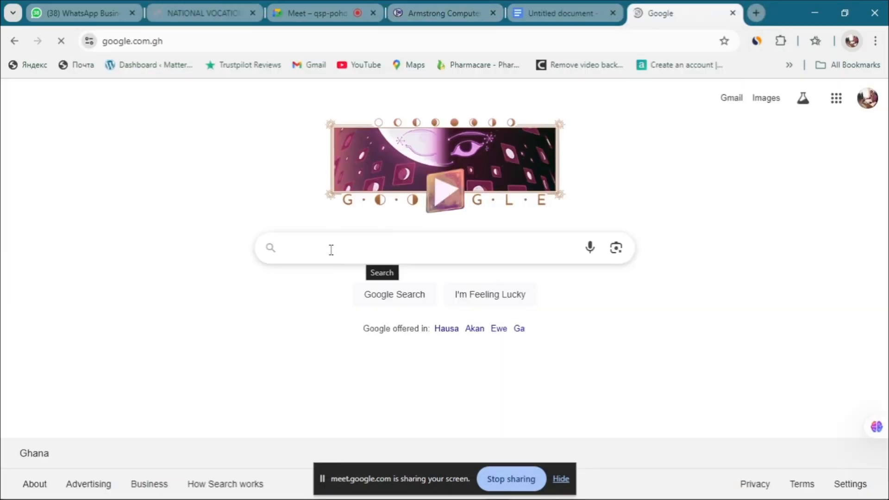
# Step: Search Google for 'Logo of Ghana TVET Service logo' and preview the gtvets.gov.gh logo image
pyautogui.click(332, 250)
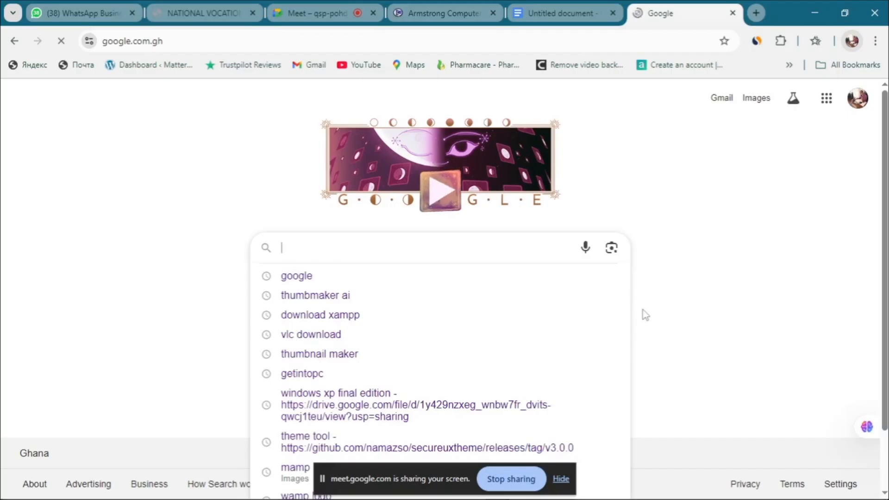
pyautogui.click(643, 310)
pyautogui.click(333, 248)
pyautogui.hotkey('ctrl', 'v')
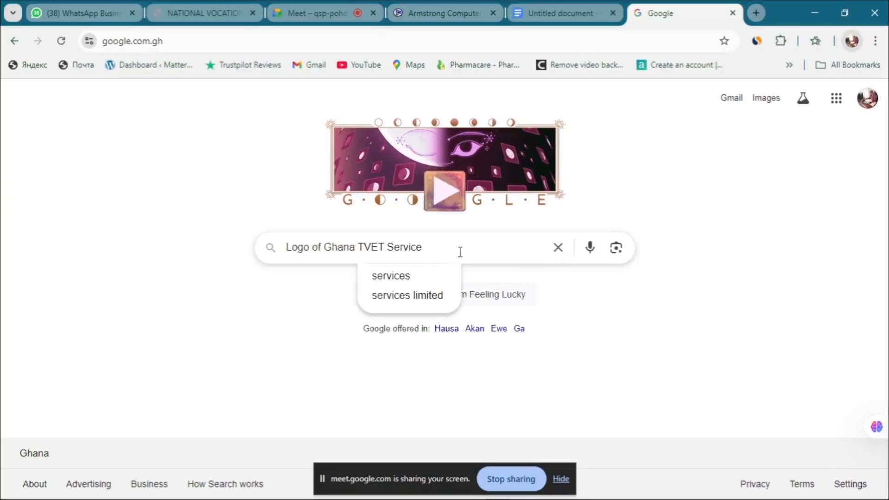
pyautogui.press('Return')
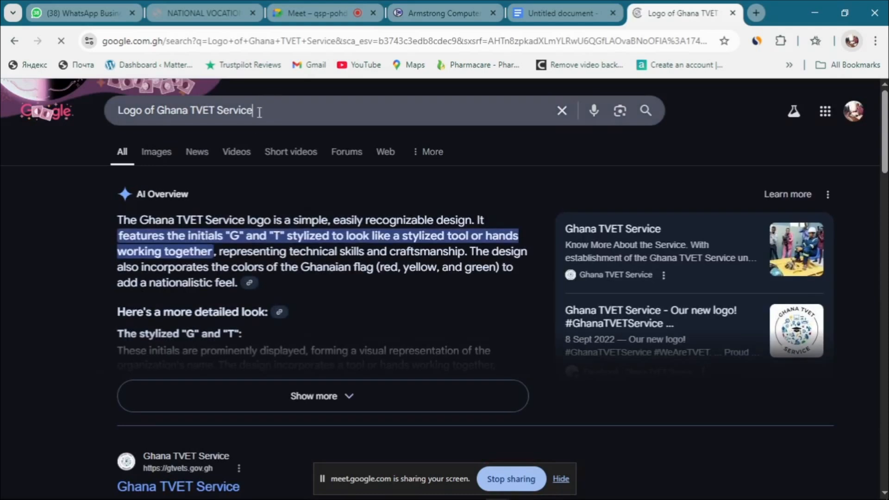
pyautogui.click(258, 113)
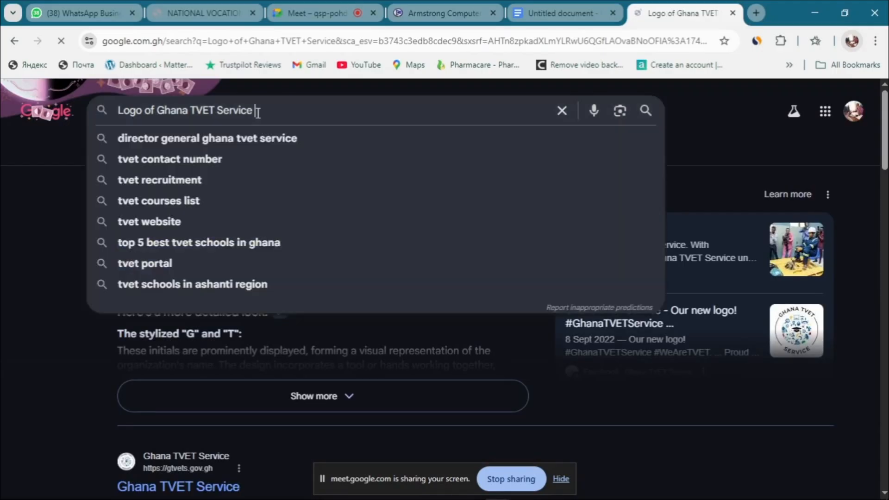
pyautogui.write('logo')
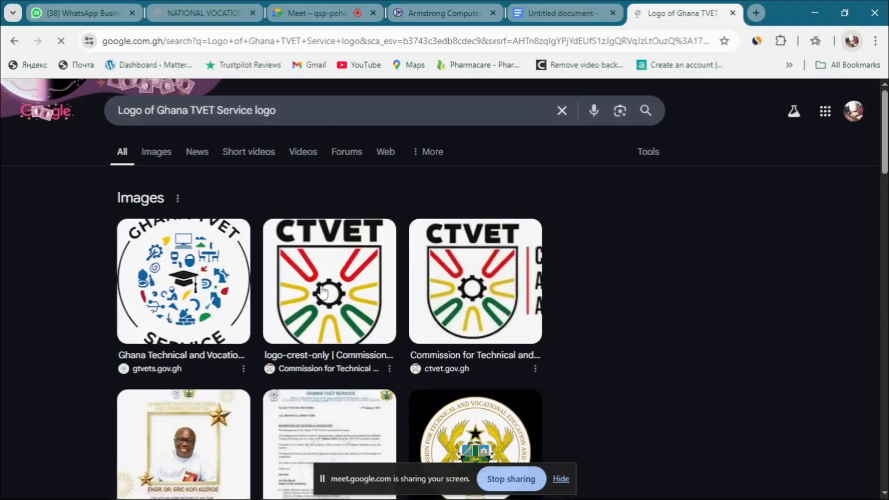
pyautogui.click(197, 267)
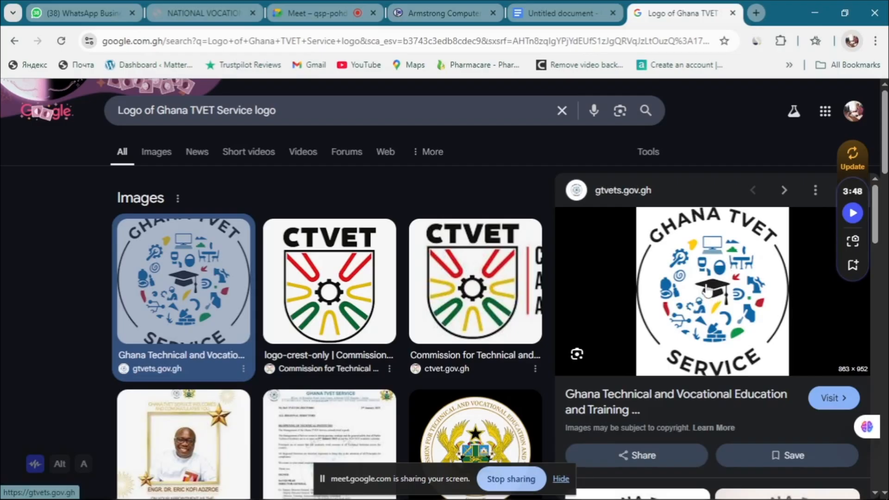
# Step: Inspect the logo image in a separate tab, then close that extra tab
pyautogui.rightClick(701, 278)
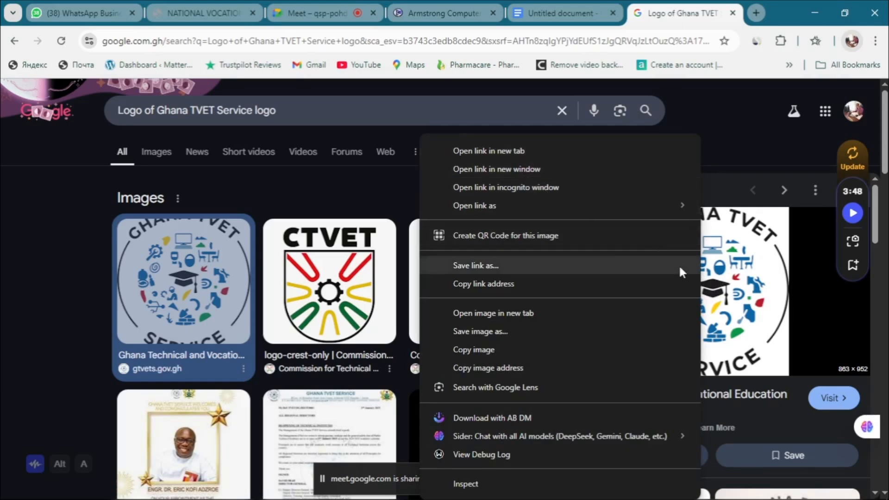
pyautogui.click(489, 313)
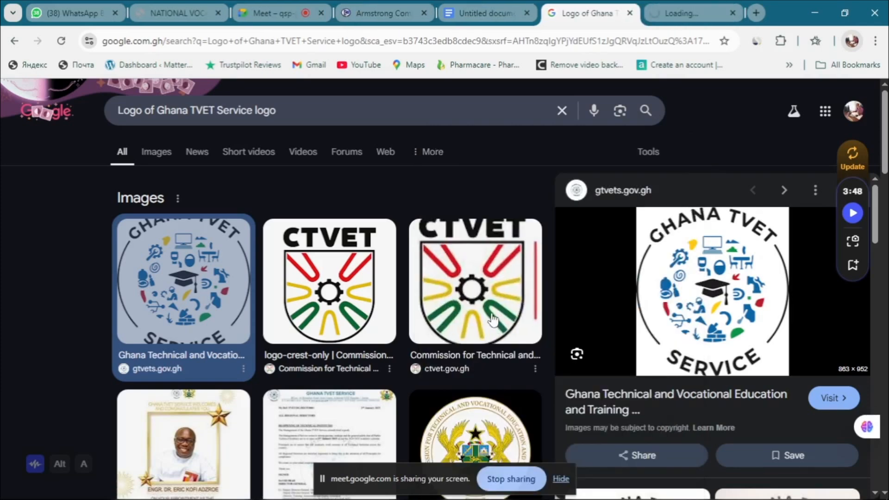
pyautogui.click(673, 13)
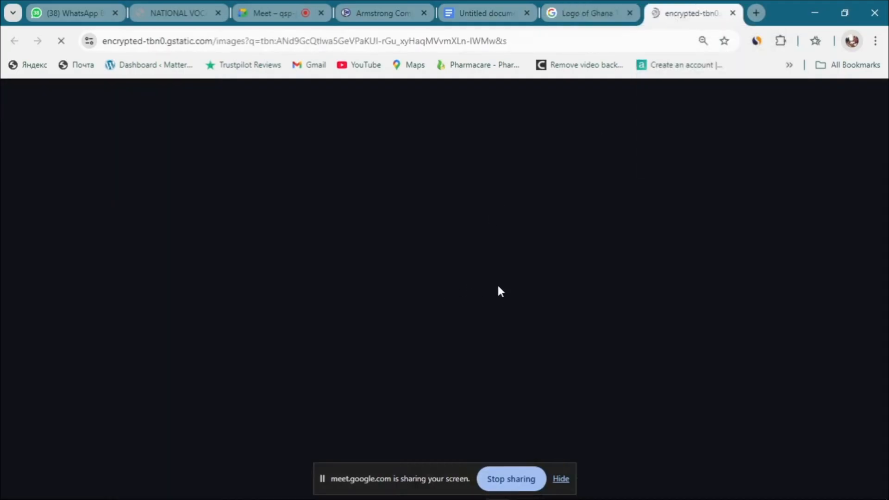
pyautogui.click(584, 10)
pyautogui.rightClick(698, 271)
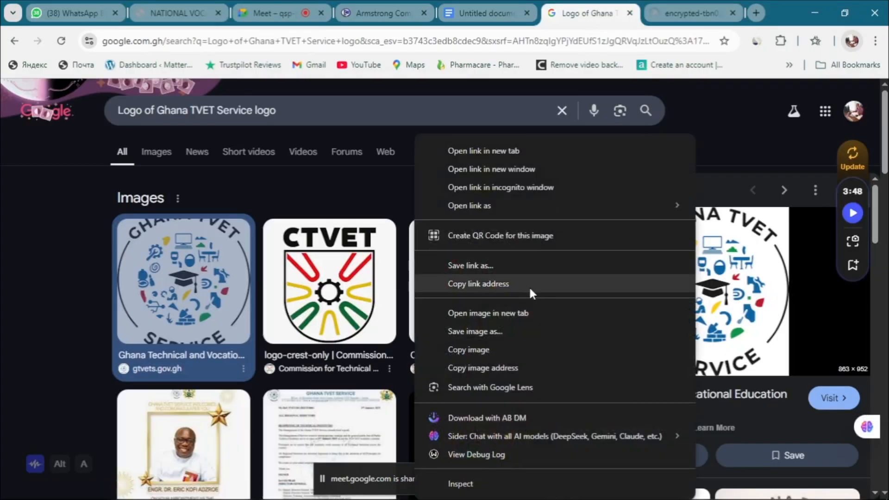
pyautogui.click(484, 332)
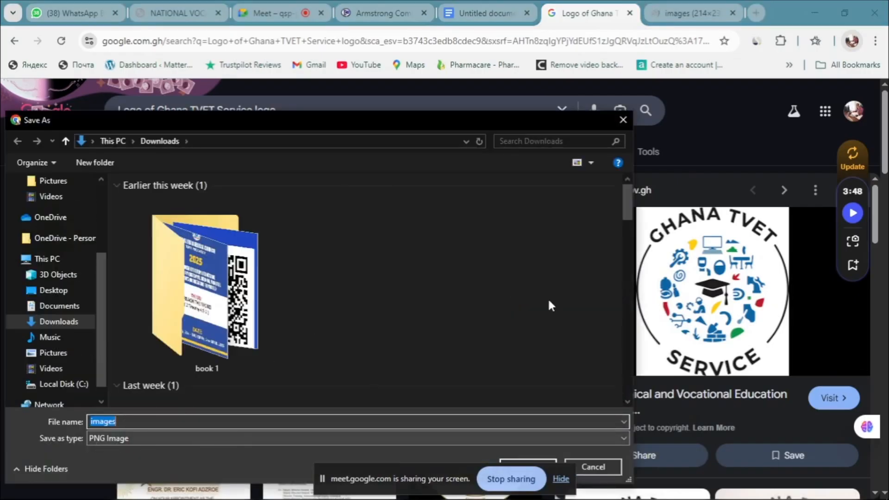
pyautogui.click(623, 118)
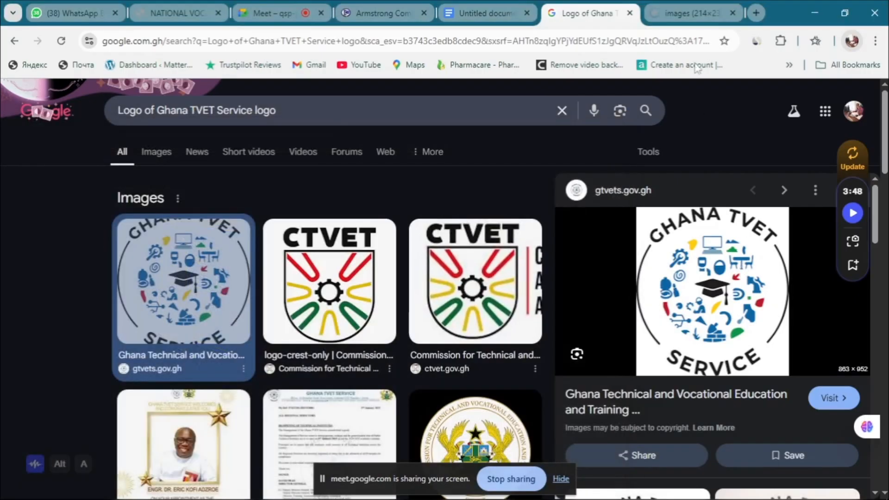
pyautogui.click(690, 13)
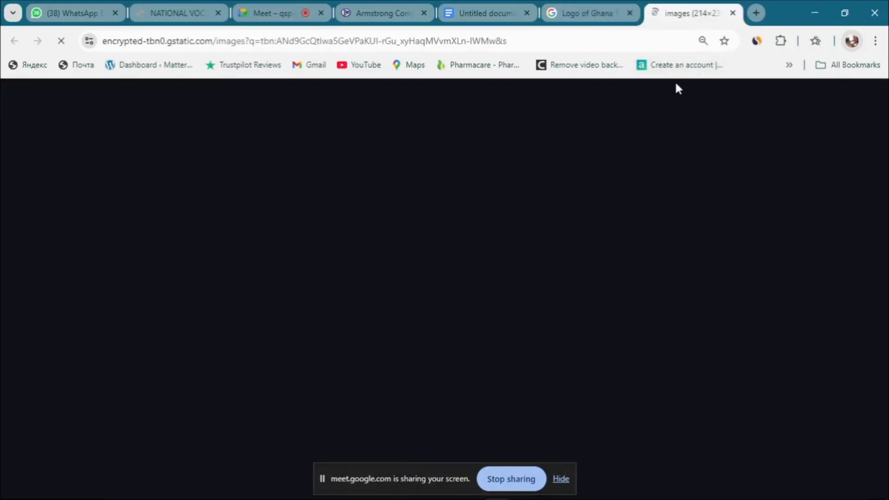
pyautogui.click(733, 13)
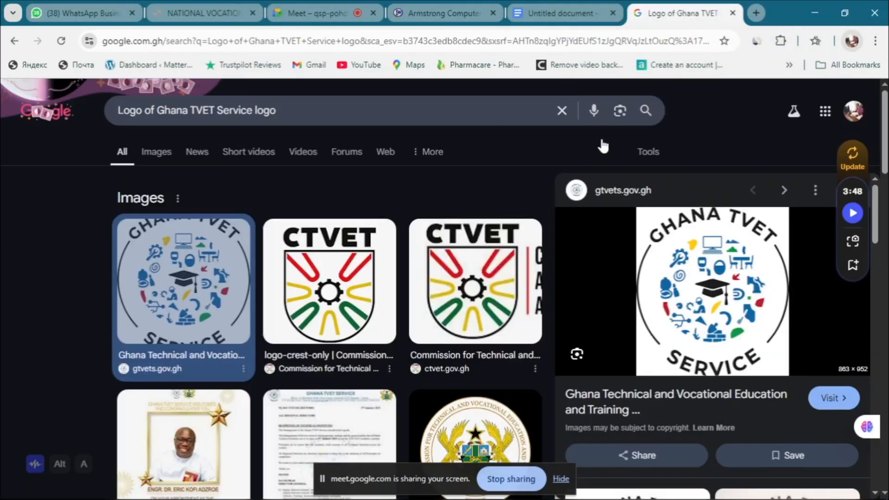
# Step: Save the logo preview image as images.png in Downloads and confirm the download finished
pyautogui.rightClick(712, 281)
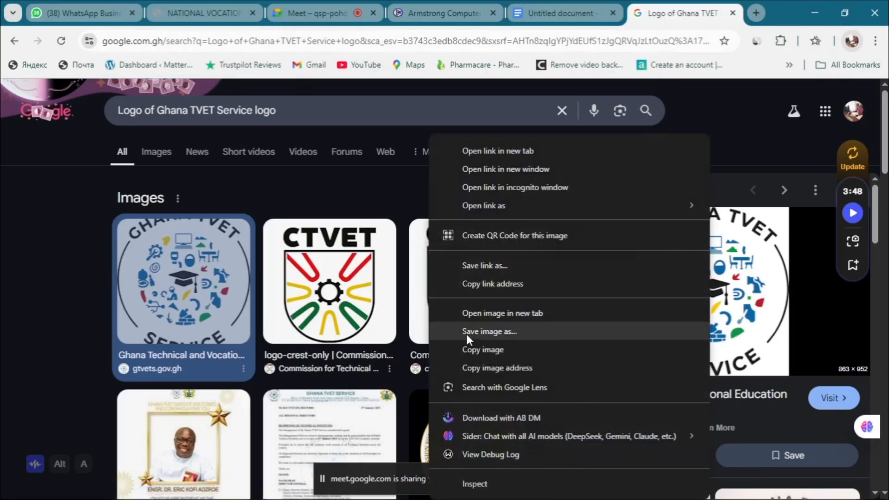
pyautogui.click(501, 331)
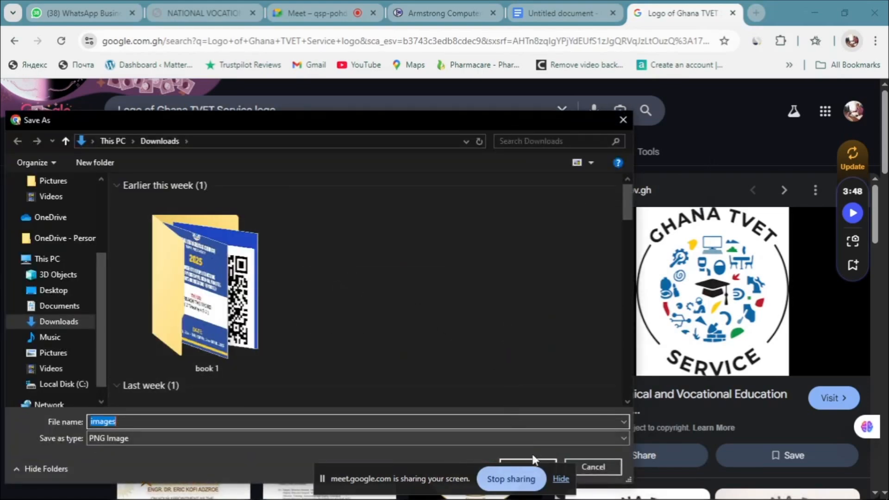
pyautogui.moveTo(446, 123); pyautogui.dragTo(466, 74)
pyautogui.click(545, 418)
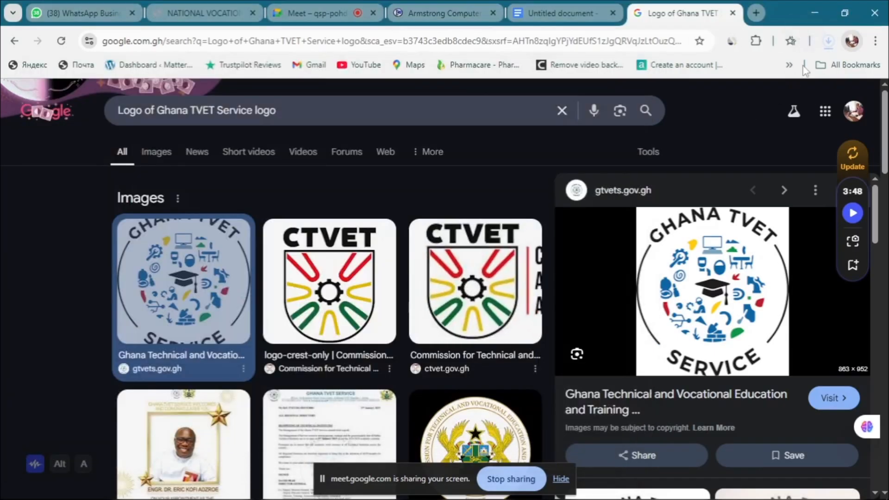
pyautogui.click(828, 41)
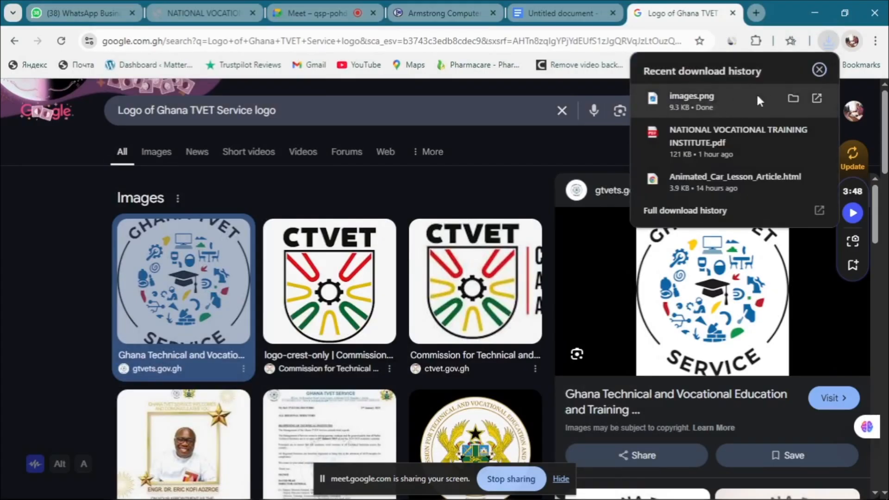
pyautogui.click(780, 19)
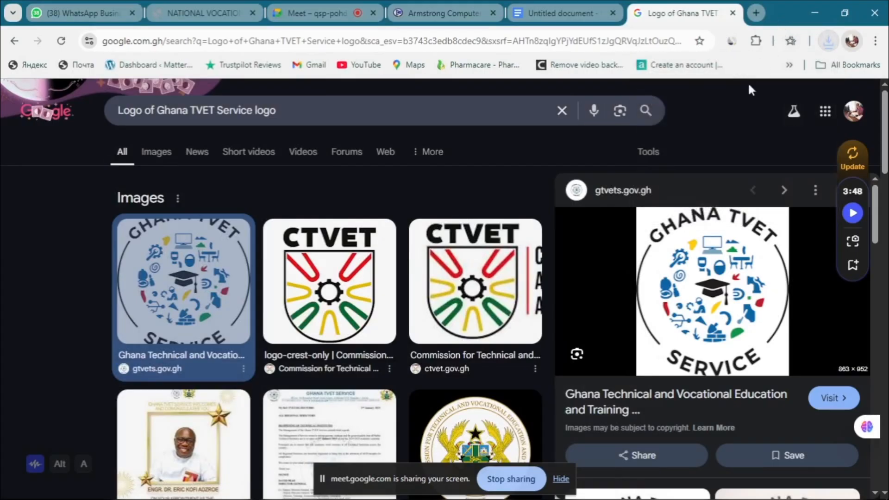
pyautogui.hotkey('alt', 'Tab')
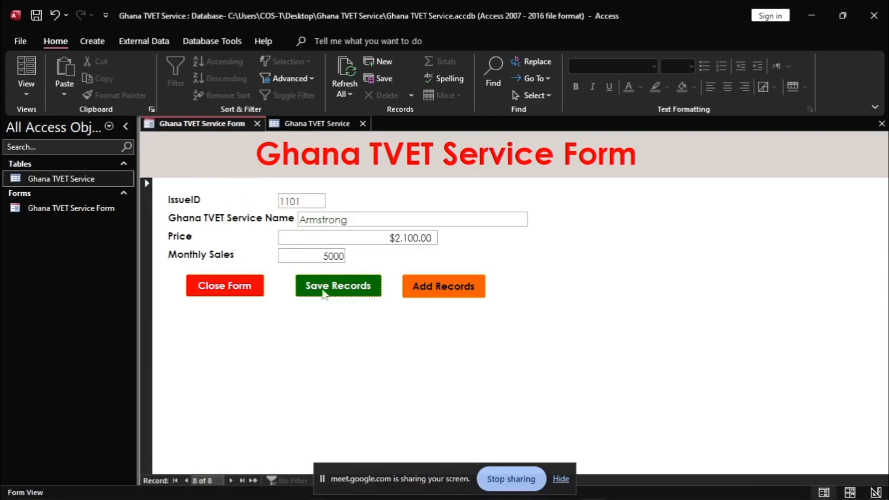
# Step: Put the Ghana TVET Service Form into Design View using its document tab menu
pyautogui.click(27, 94)
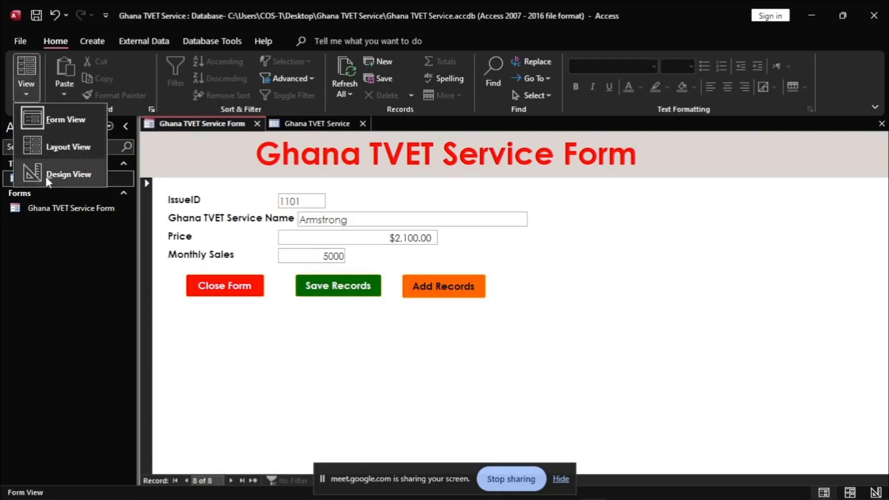
pyautogui.click(202, 172)
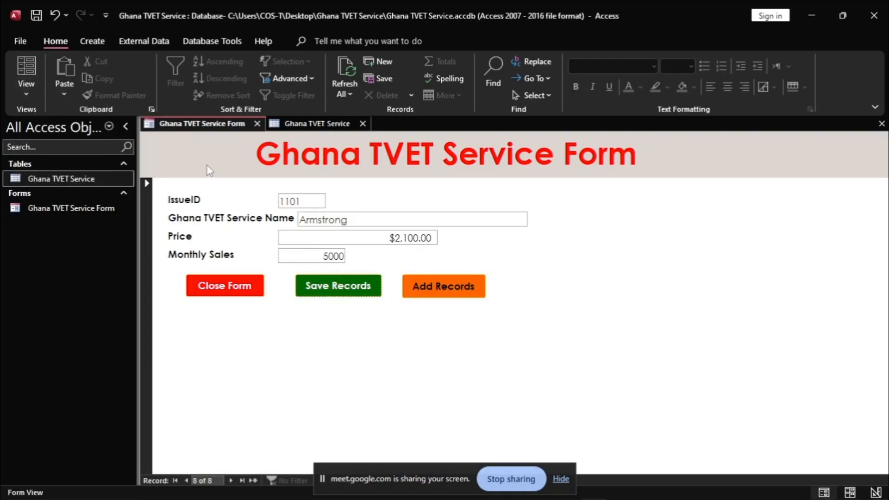
pyautogui.rightClick(201, 128)
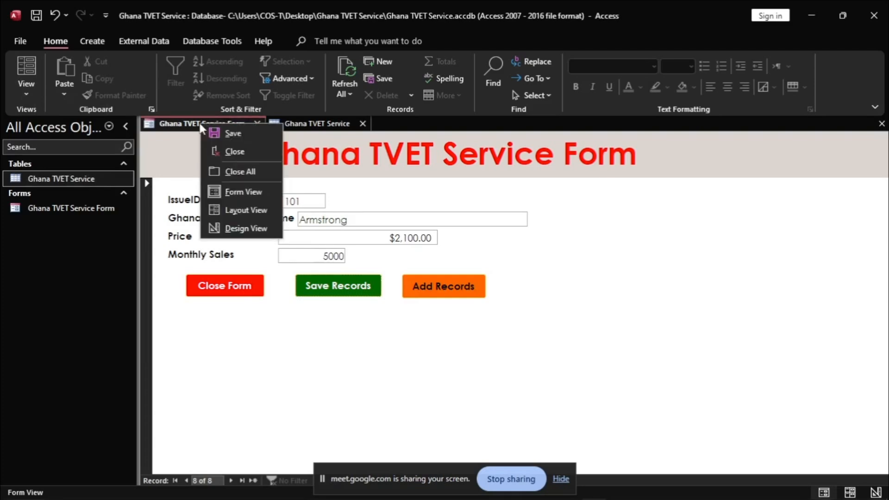
pyautogui.click(231, 226)
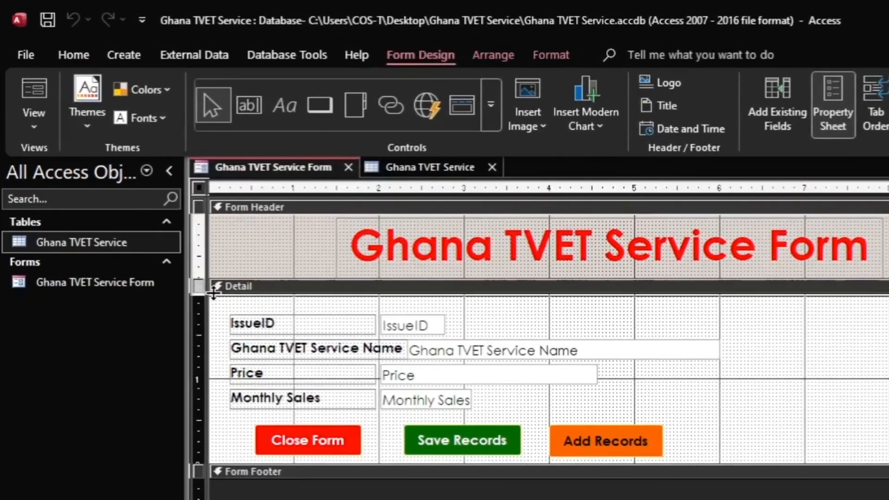
# Step: Enlarge the Form Header and draw an image frame in it, left of the title
pyautogui.moveTo(200, 269); pyautogui.dragTo(200, 282)
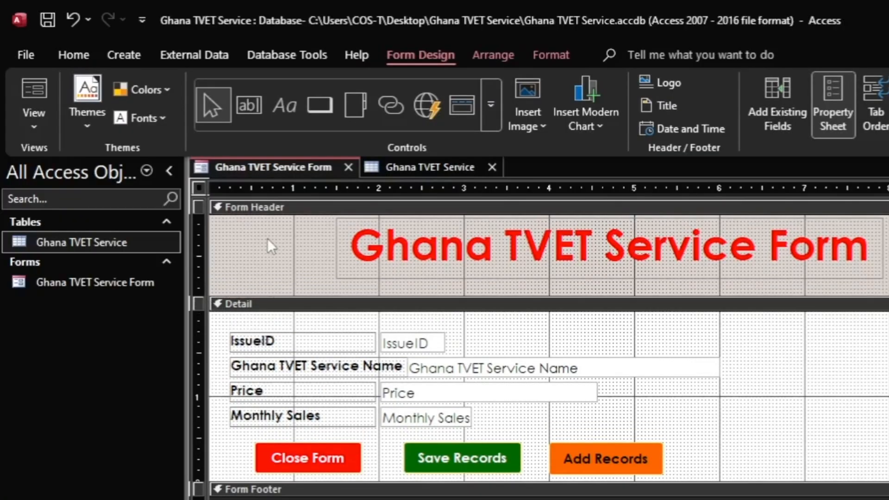
pyautogui.click(546, 127)
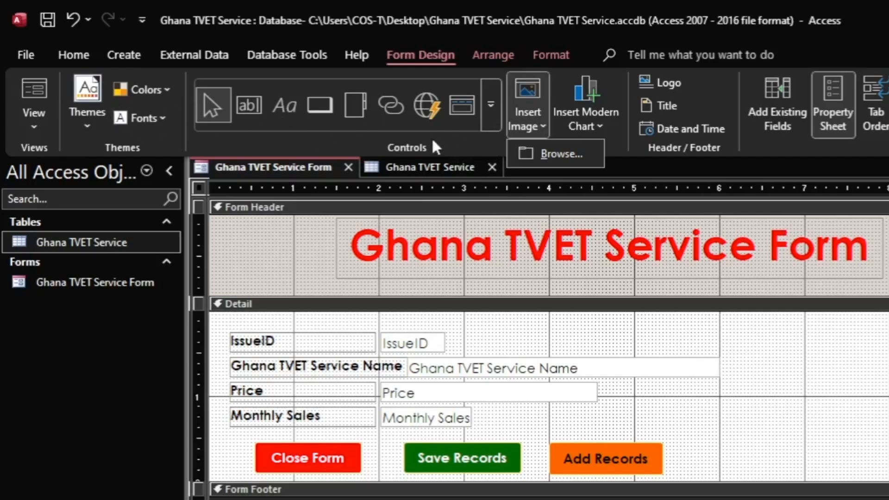
pyautogui.click(487, 113)
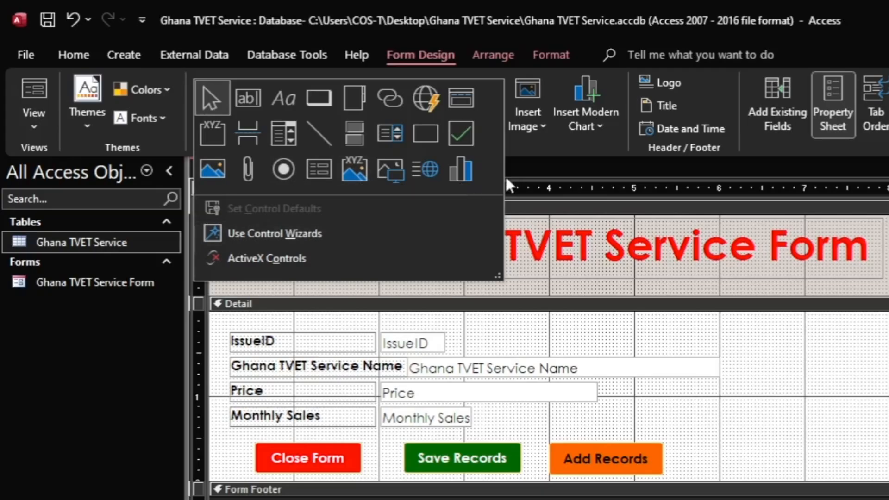
pyautogui.click(389, 169)
pyautogui.moveTo(223, 226); pyautogui.dragTo(316, 286)
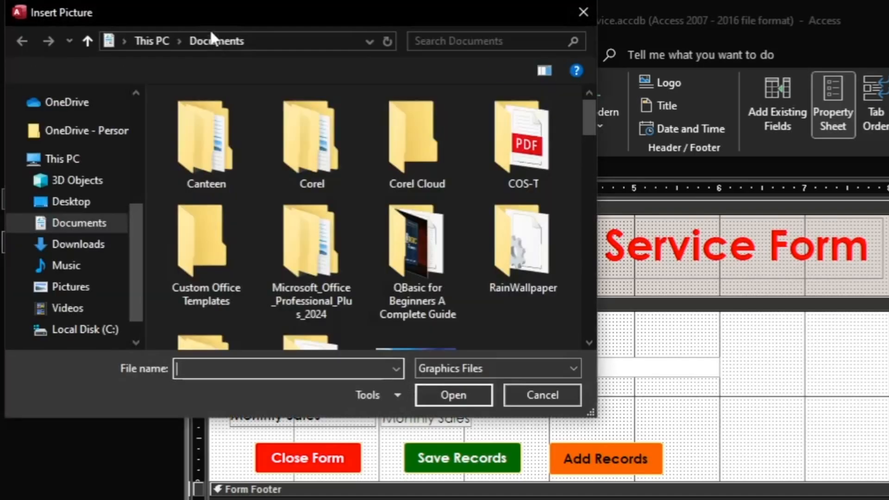
# Step: Insert the downloaded images logo file from the Downloads folder into the image frame
pyautogui.moveTo(218, 23); pyautogui.dragTo(493, 73)
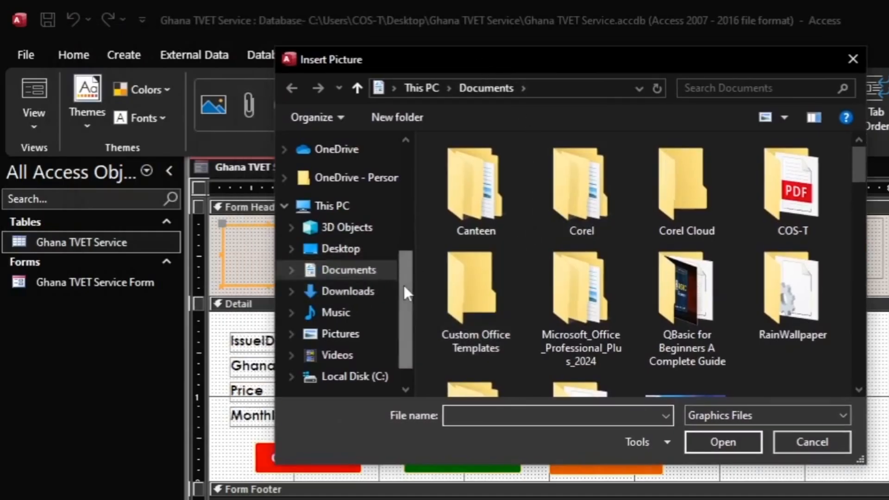
pyautogui.moveTo(403, 283); pyautogui.dragTo(430, 177)
pyautogui.click(354, 199)
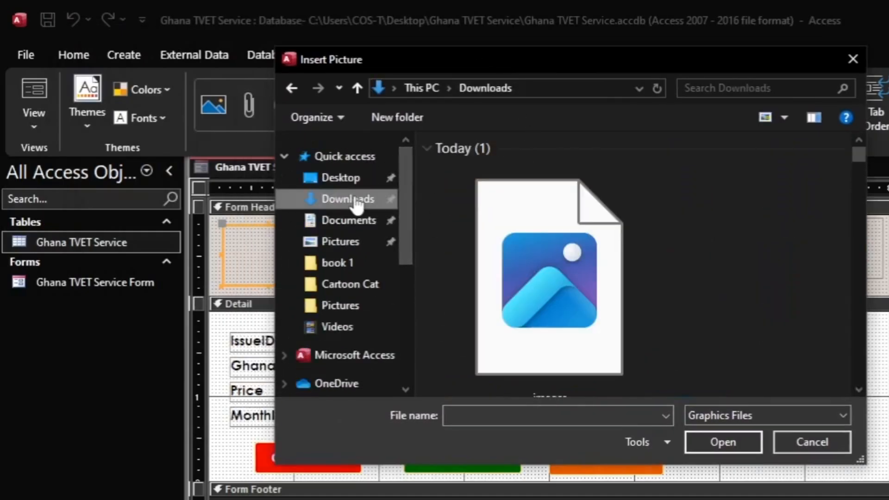
pyautogui.click(550, 256)
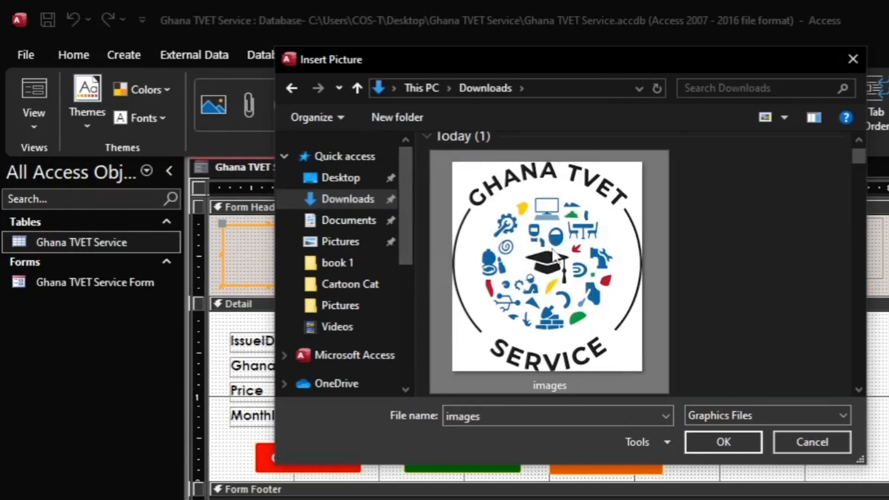
pyautogui.click(719, 440)
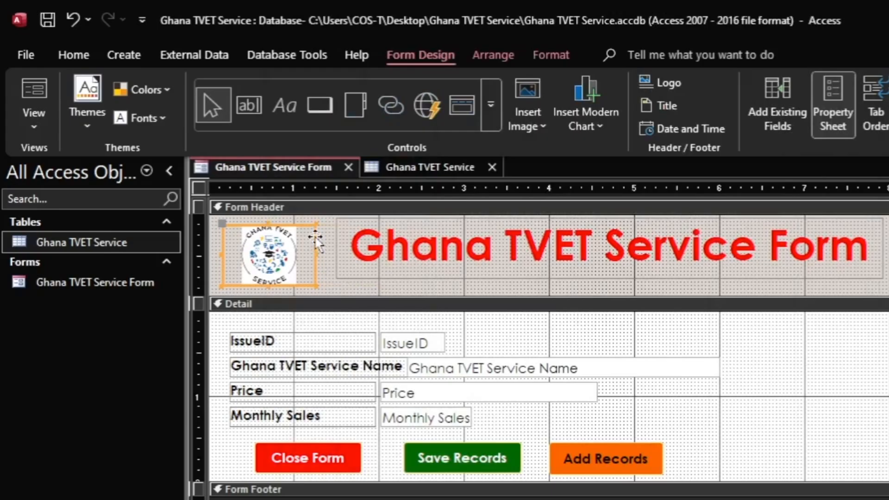
# Step: Enlarge the logo in the form header by dragging its corners outward
pyautogui.moveTo(316, 225); pyautogui.dragTo(322, 216)
pyautogui.moveTo(322, 286); pyautogui.dragTo(327, 293)
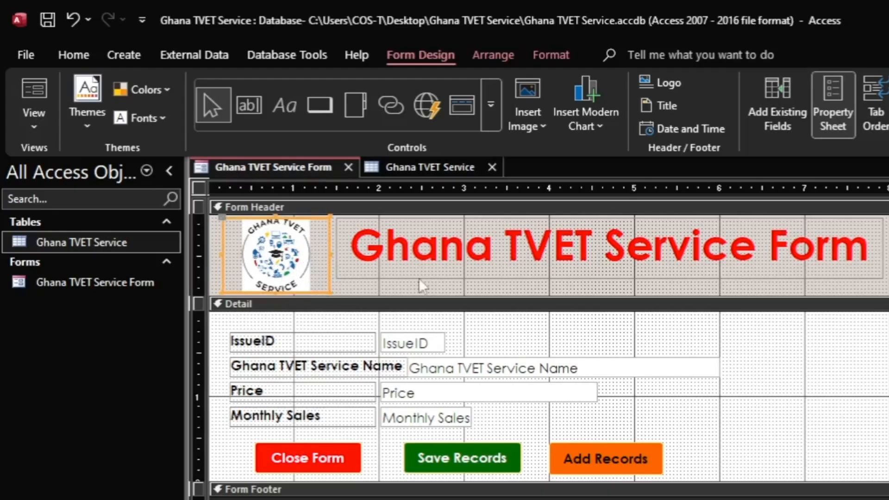
pyautogui.click(438, 288)
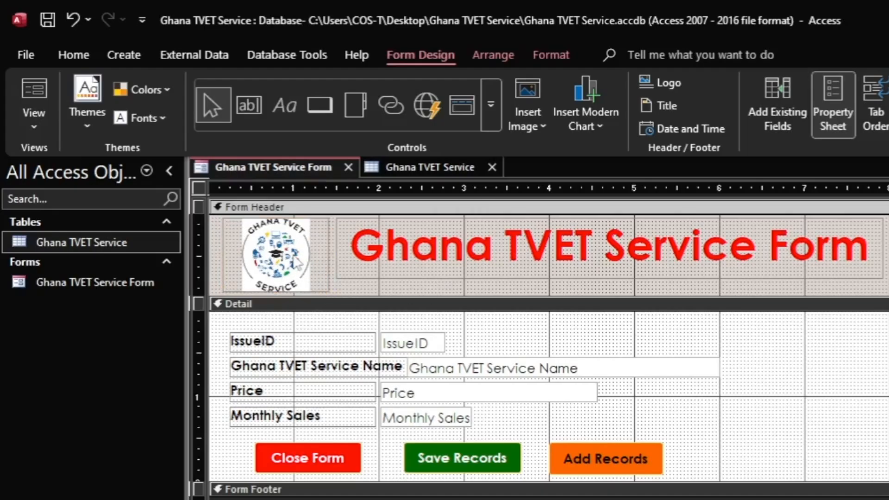
# Step: Switch the Ghana TVET Service Form to Form View
pyautogui.rightClick(258, 168)
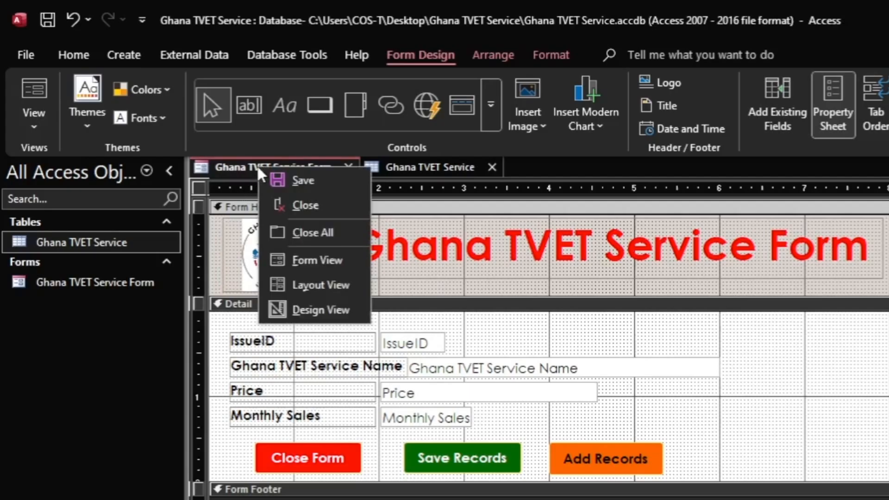
pyautogui.click(220, 172)
pyautogui.rightClick(278, 167)
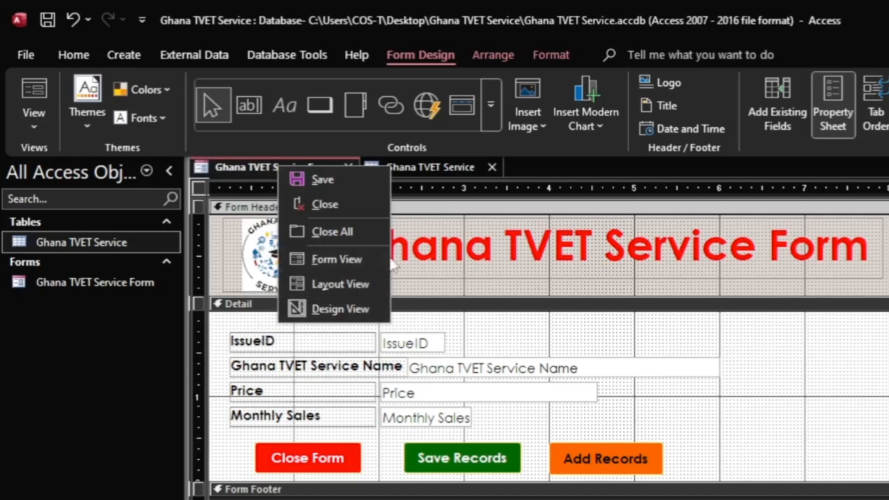
pyautogui.click(426, 288)
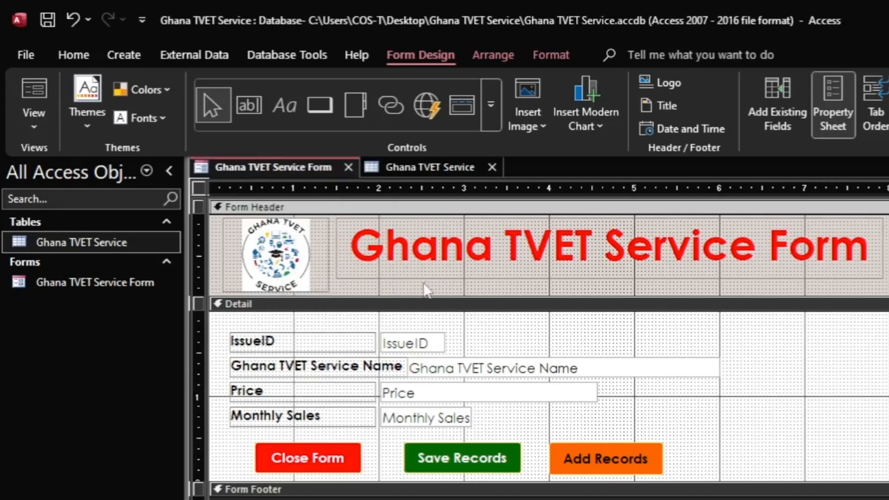
pyautogui.click(34, 127)
pyautogui.click(67, 162)
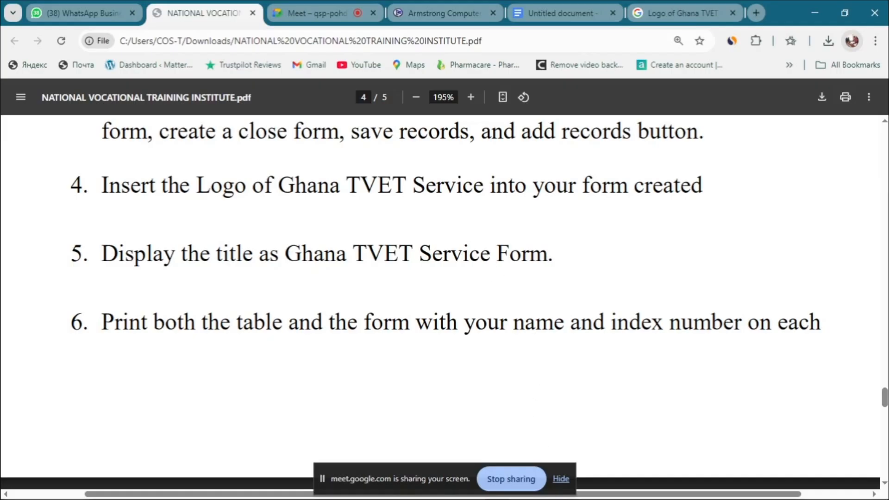
# Step: Read assignment tasks 4–6 on page 4 of the PDF, then return to the running Access form
pyautogui.moveTo(549, 497)
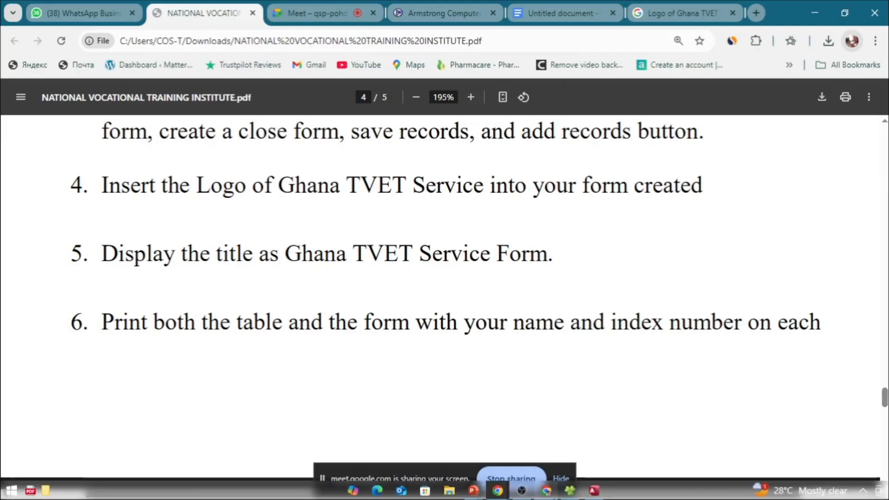
pyautogui.click(594, 491)
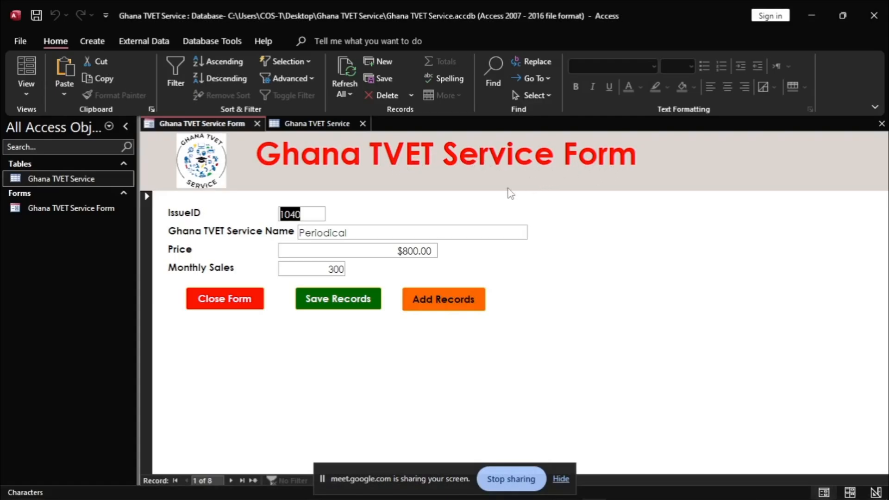
pyautogui.hotkey('alt', 'Tab')
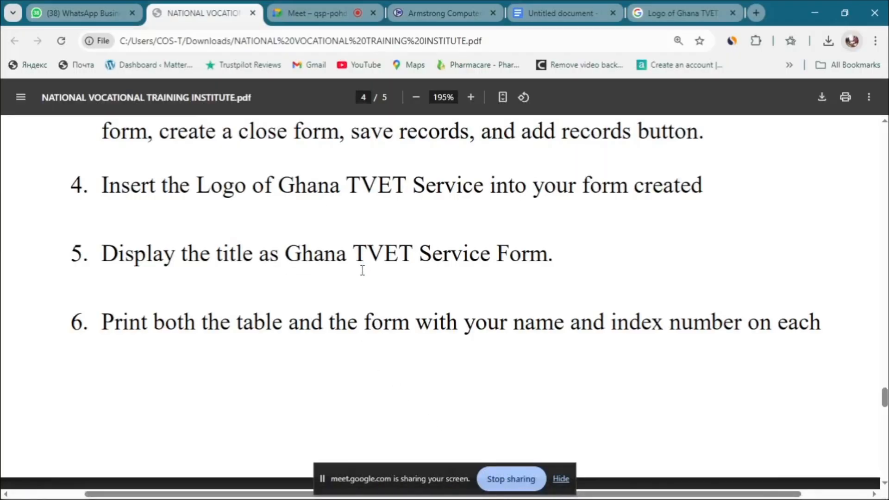
pyautogui.scroll(-2, 324, 271)
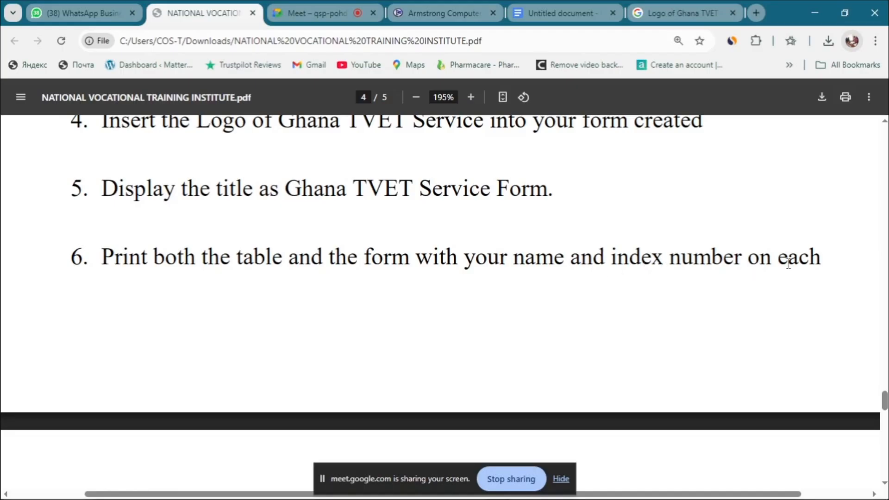
pyautogui.scroll(2, 548, 308)
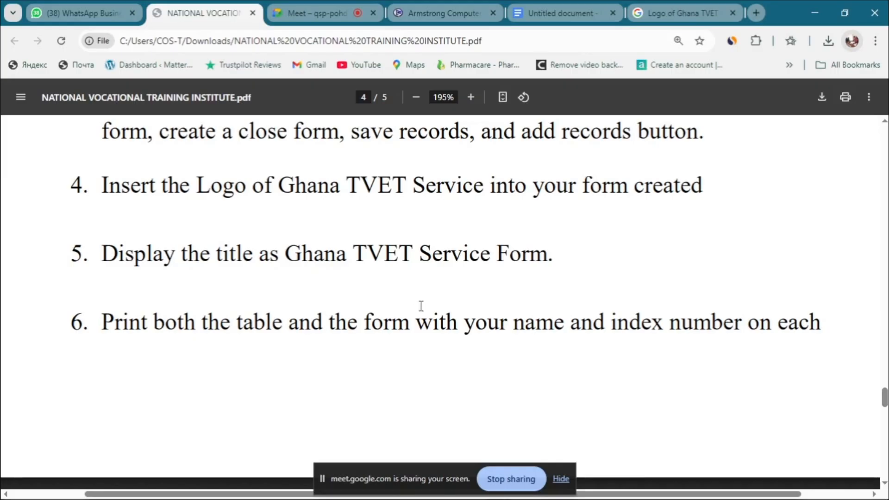
pyautogui.moveTo(428, 495)
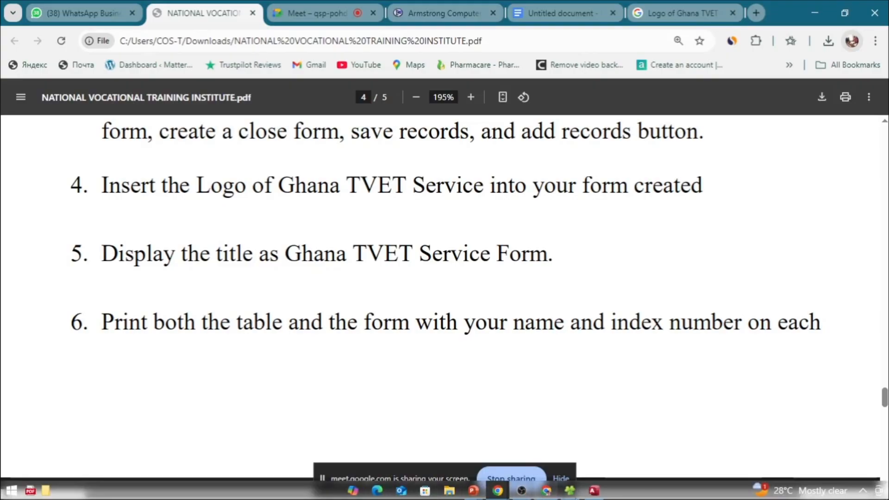
pyautogui.click(595, 491)
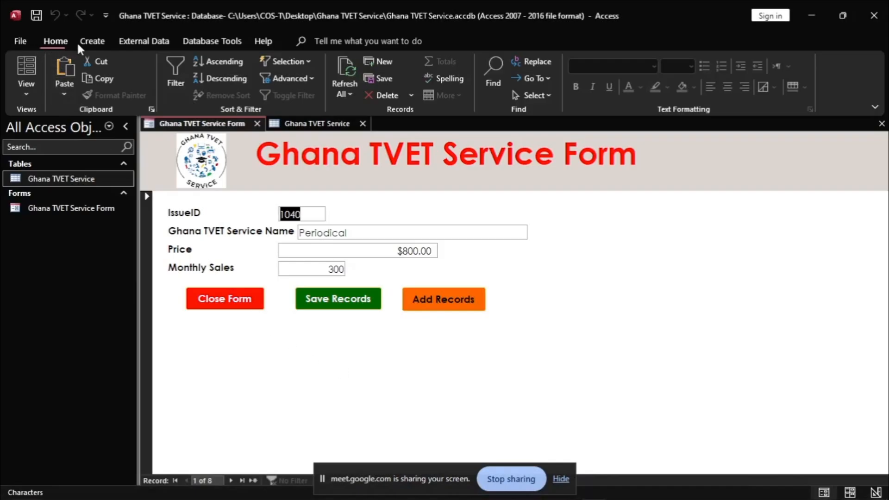
# Step: Put the form back in Design View and drag the Form Footer down to enlarge the Detail section
pyautogui.rightClick(180, 128)
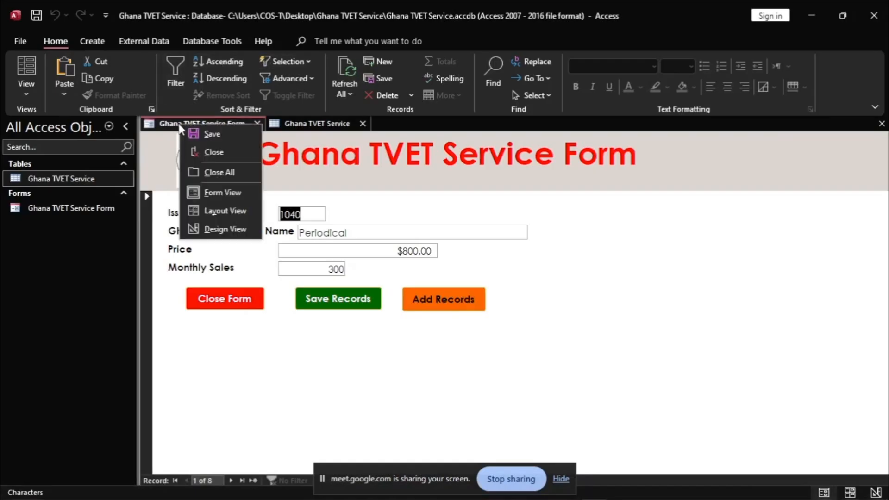
pyautogui.click(165, 129)
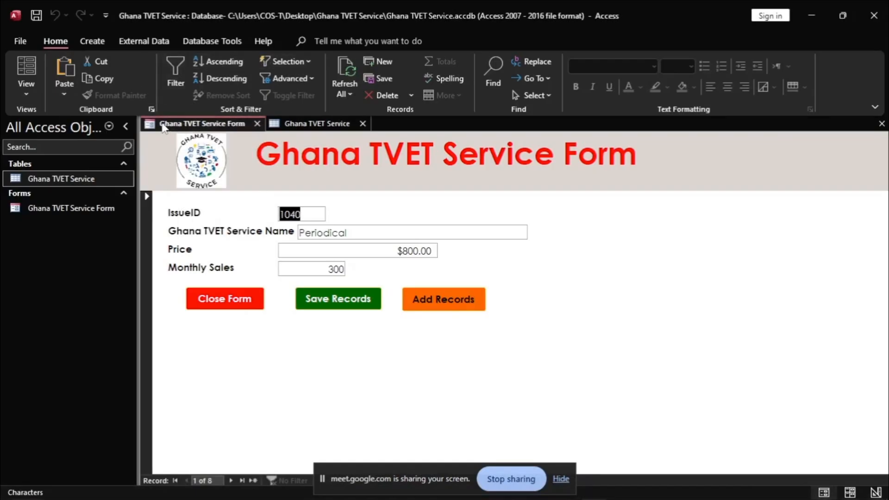
pyautogui.rightClick(194, 125)
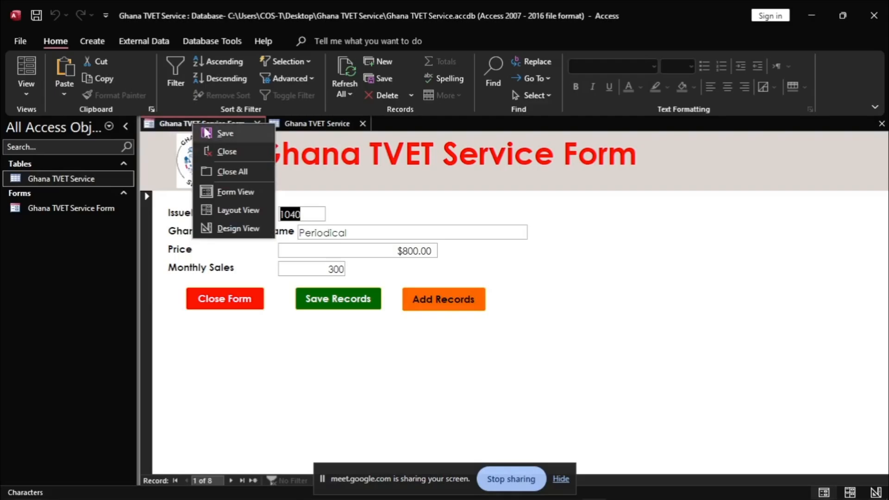
pyautogui.click(26, 94)
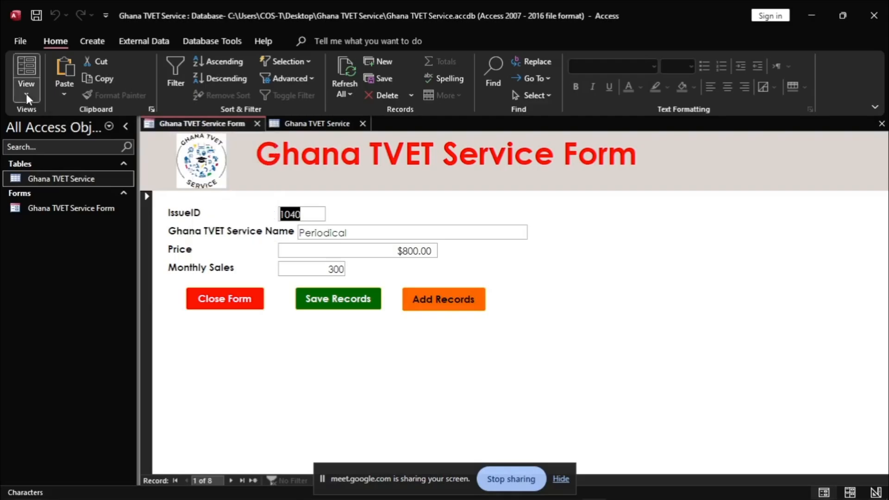
pyautogui.click(26, 93)
pyautogui.click(59, 179)
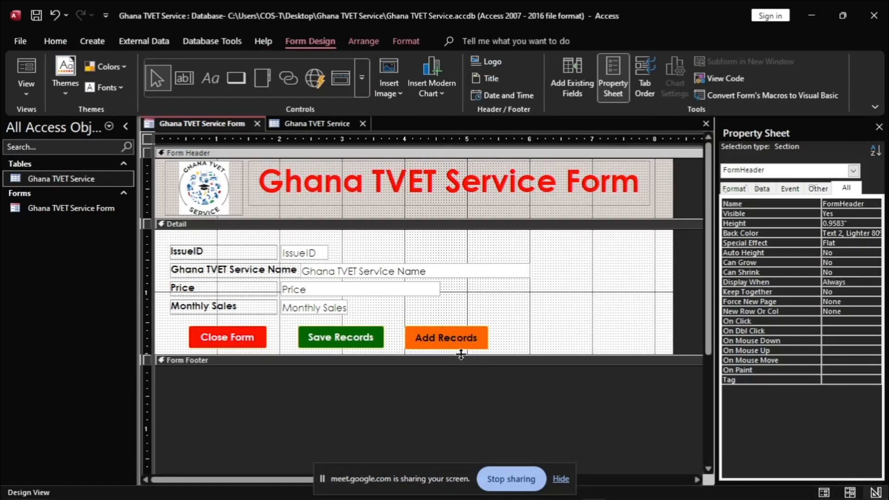
pyautogui.moveTo(460, 361); pyautogui.dragTo(461, 395)
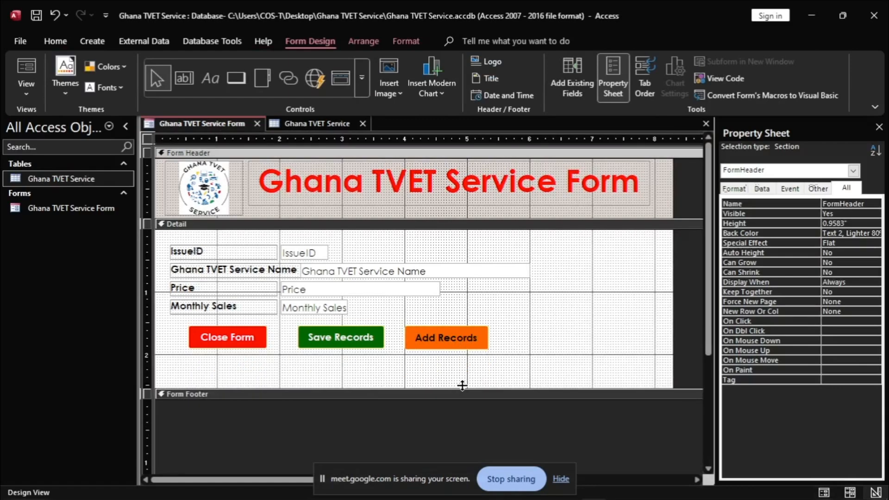
# Step: Draw a label below the buttons and type the student's name and index number into it
pyautogui.click(209, 77)
pyautogui.moveTo(205, 372); pyautogui.dragTo(507, 386)
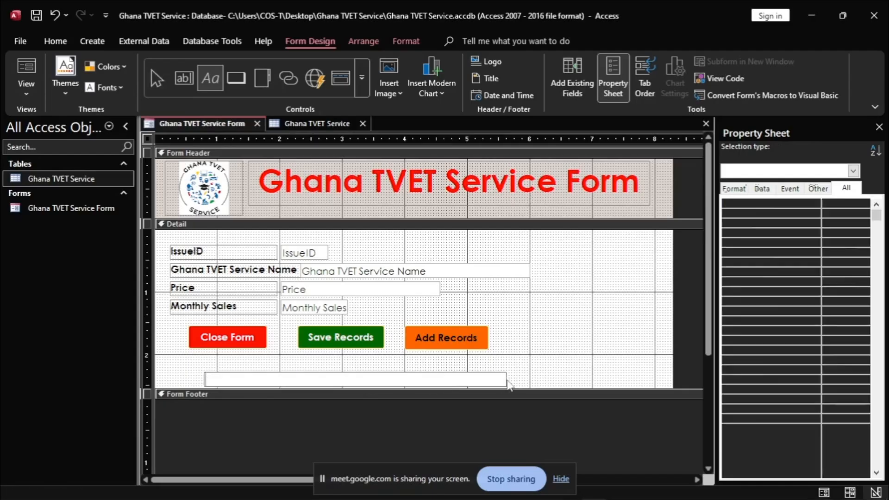
pyautogui.press('capslock')
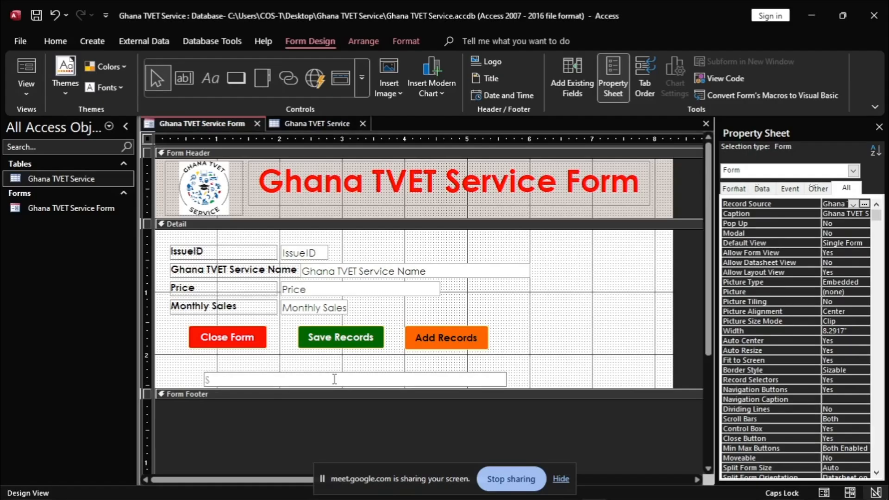
pyautogui.write('S')
pyautogui.press('capslock')
pyautogui.press('capslock')
pyautogui.press('capslock')
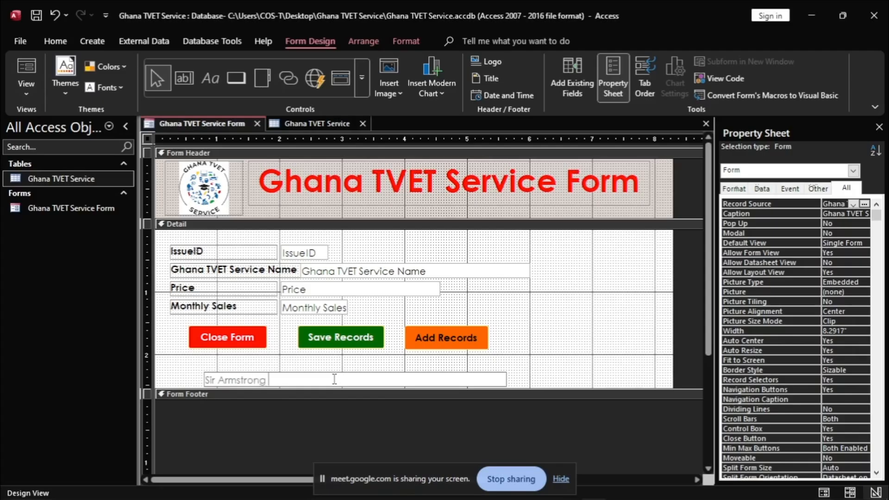
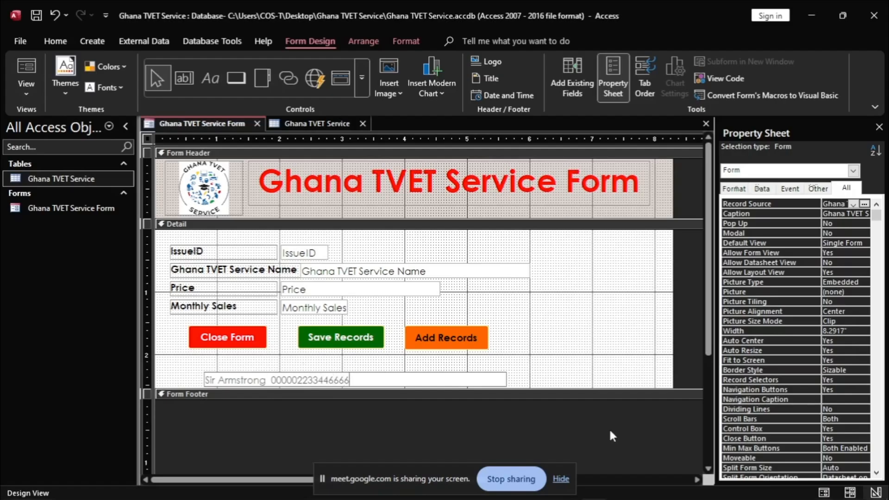
pyautogui.moveTo(351, 380); pyautogui.dragTo(203, 380)
# Step: Make the name/index label tall enough to show its text and centre the text
pyautogui.click(405, 41)
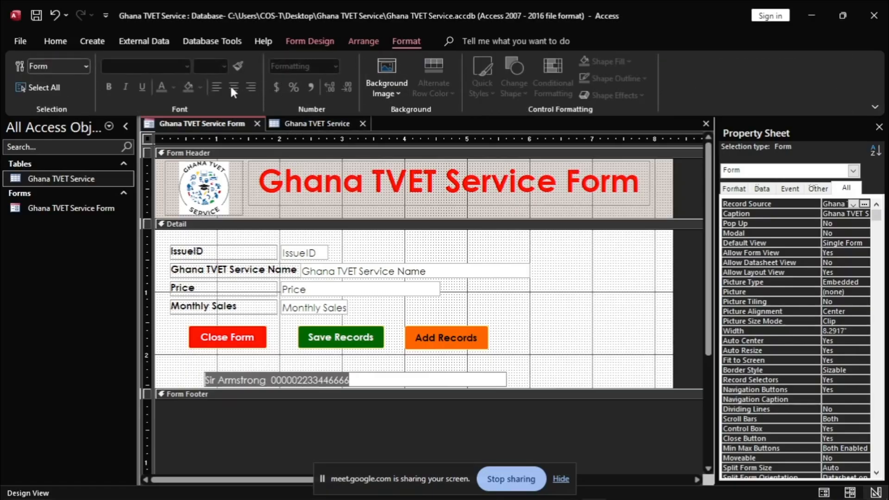
pyautogui.click(521, 356)
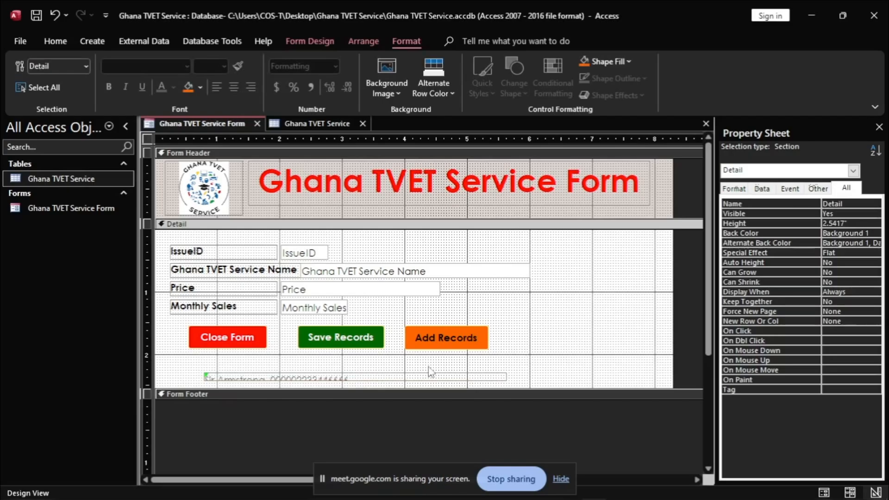
pyautogui.click(358, 379)
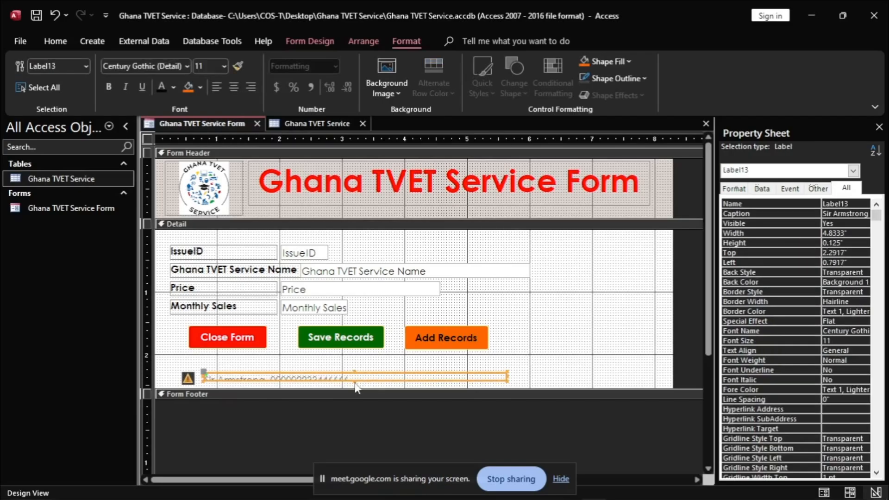
pyautogui.moveTo(354, 372); pyautogui.dragTo(355, 361)
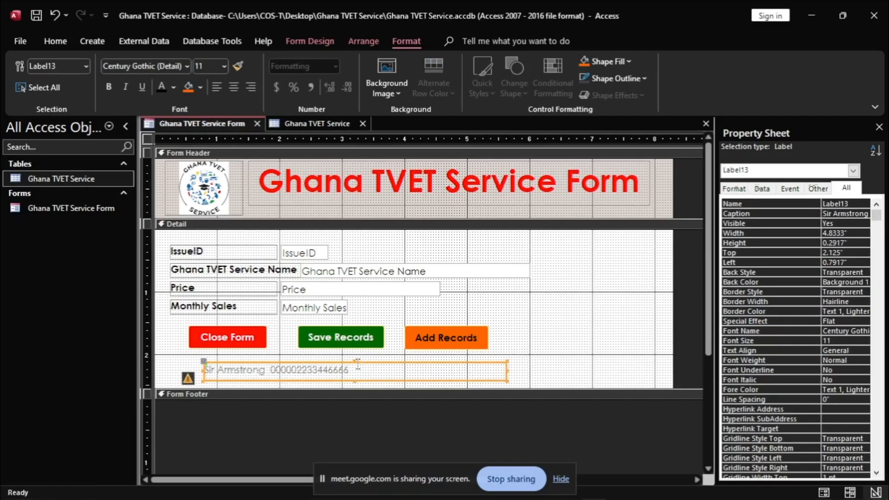
pyautogui.click(234, 87)
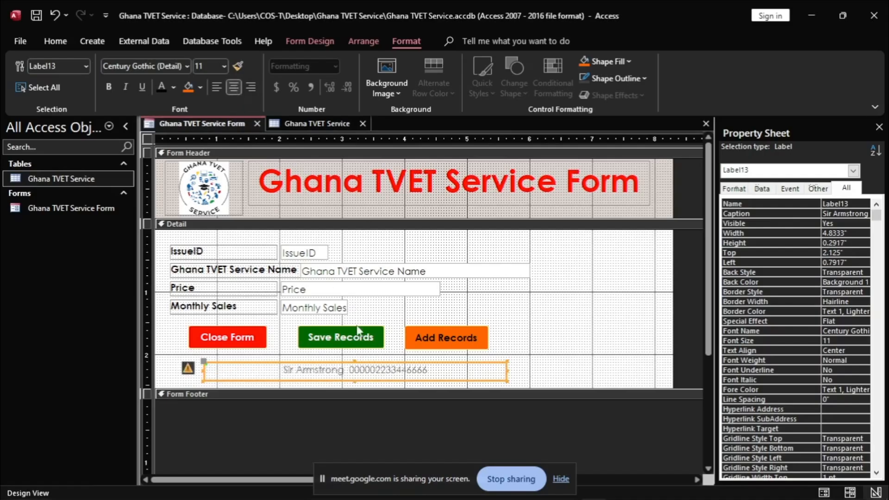
# Step: Make the label text bold and darker, and move the label right to Left 1.125"
pyautogui.click(530, 382)
pyautogui.click(435, 366)
pyautogui.moveTo(434, 363); pyautogui.dragTo(438, 370)
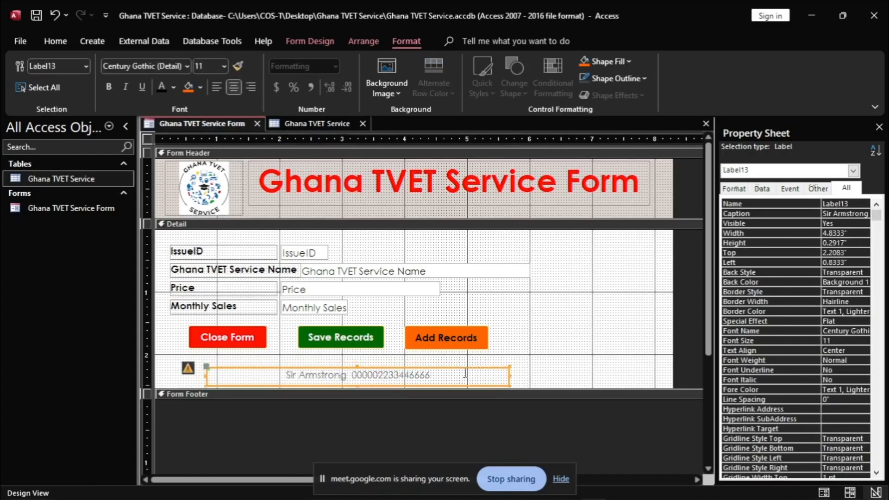
pyautogui.click(110, 87)
pyautogui.click(162, 87)
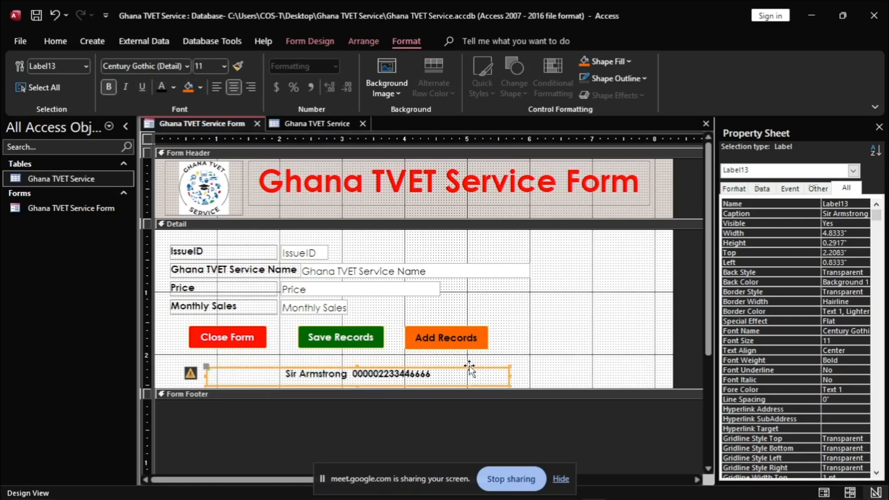
pyautogui.moveTo(471, 366); pyautogui.dragTo(489, 367)
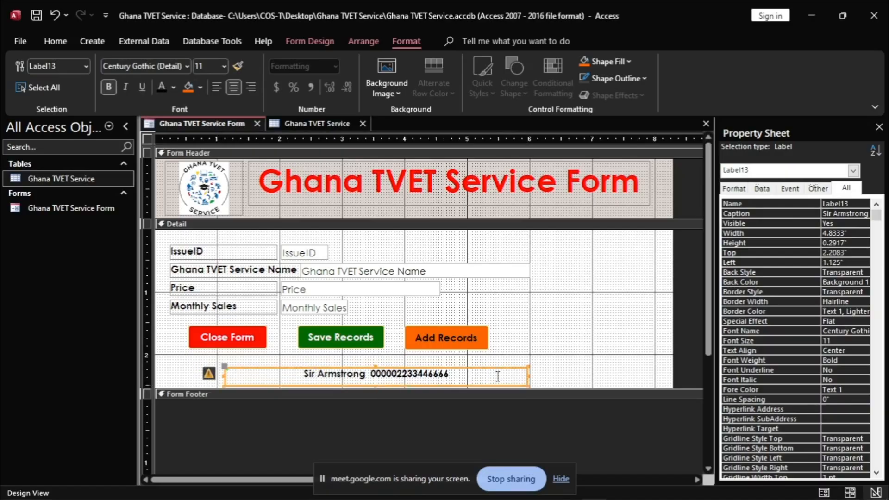
pyautogui.click(579, 337)
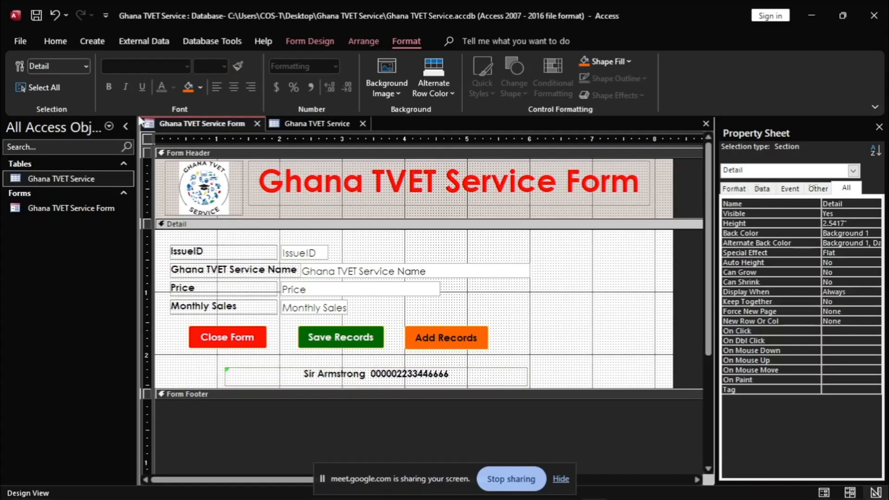
# Step: View the form with live records, then close it, saving the design changes
pyautogui.rightClick(195, 121)
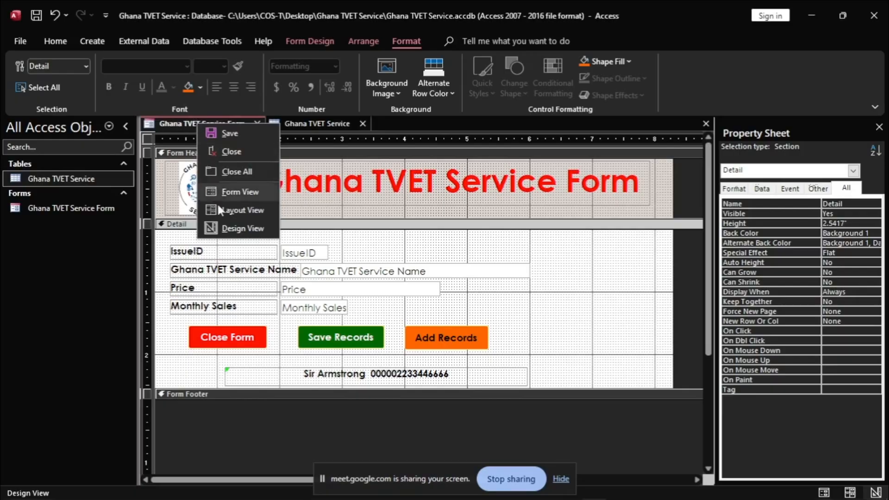
pyautogui.click(238, 191)
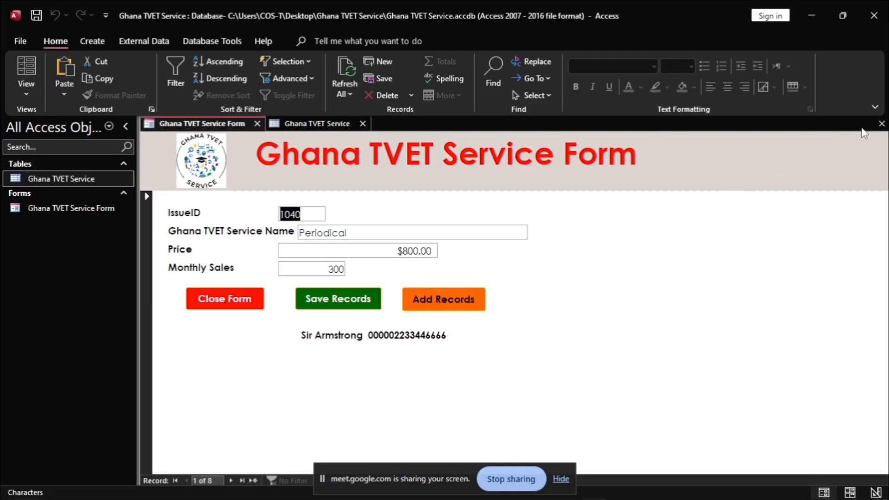
pyautogui.click(882, 124)
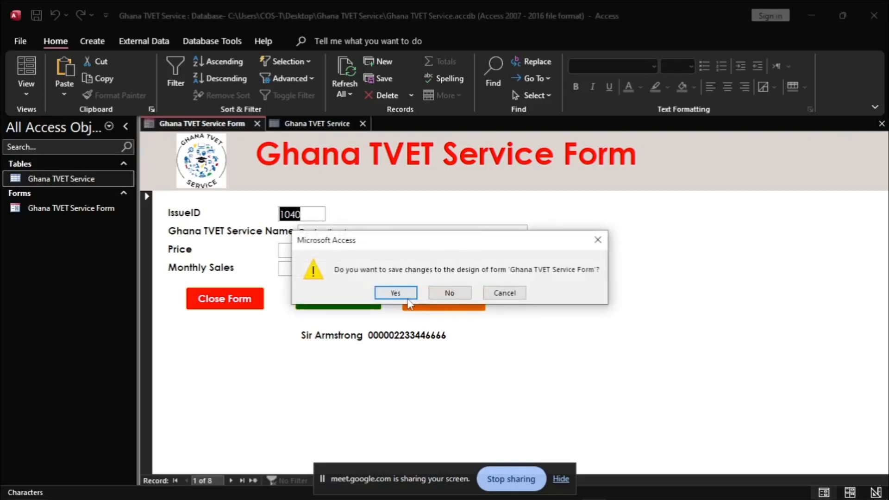
pyautogui.click(396, 293)
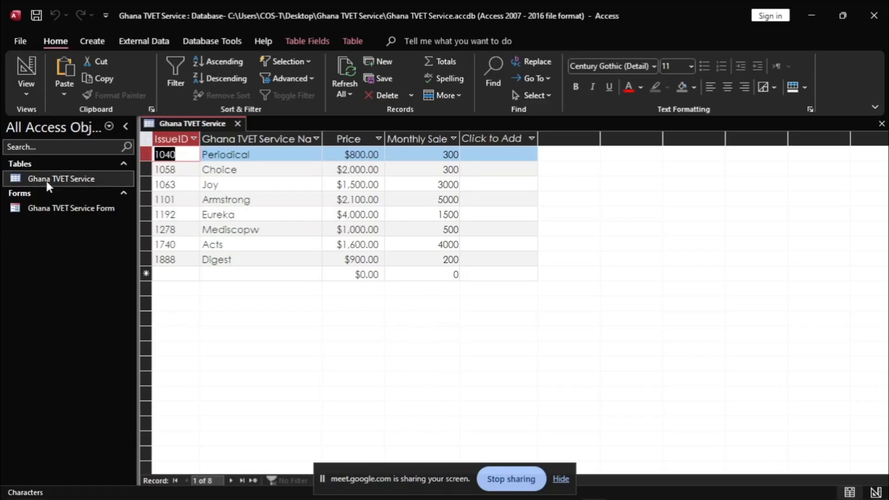
# Step: Close the open Ghana TVET Service table
pyautogui.rightClick(91, 178)
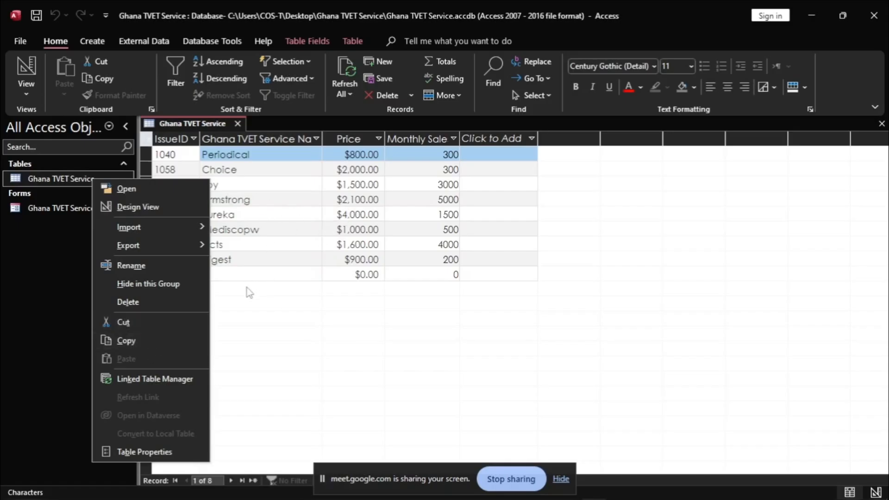
pyautogui.click(536, 285)
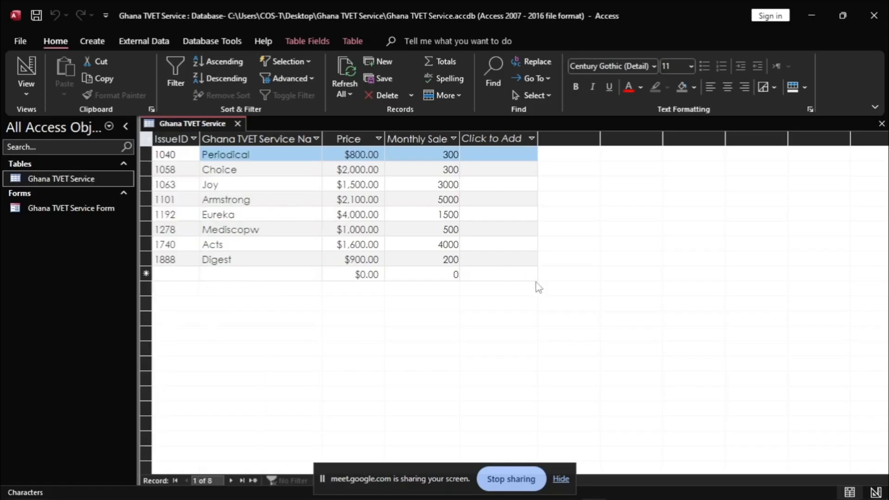
pyautogui.click(881, 124)
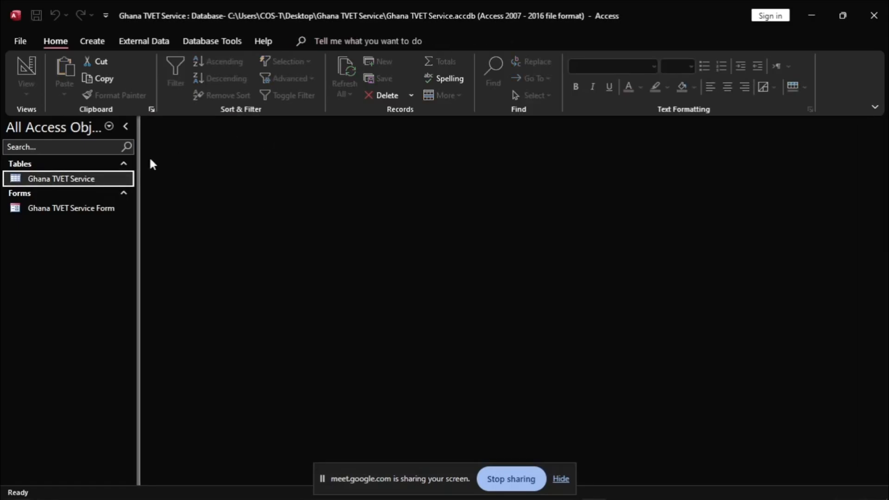
# Step: Rename the table by appending the student's name and index number in brackets, then reopen it
pyautogui.rightClick(84, 183)
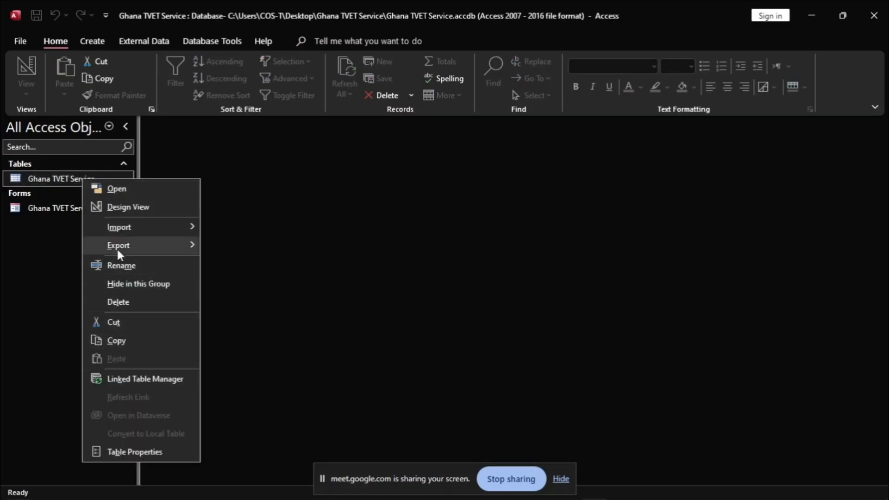
pyautogui.click(121, 266)
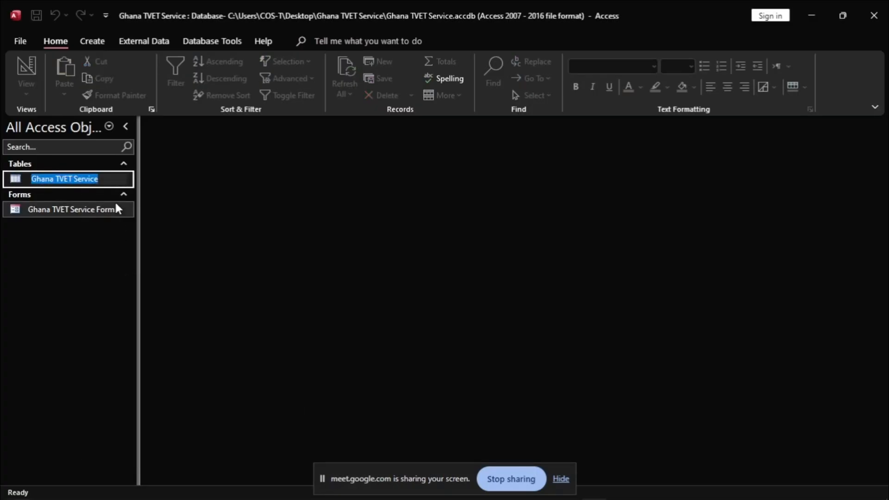
pyautogui.click(112, 178)
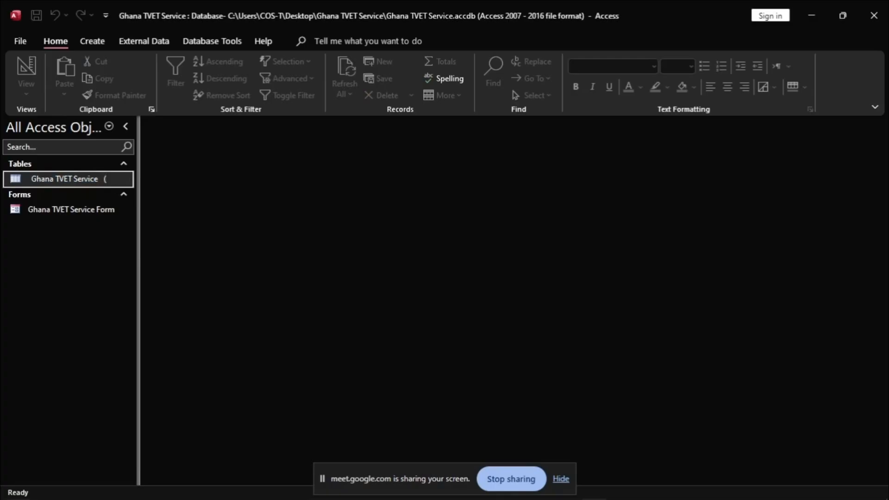
pyautogui.write('(S')
pyautogui.press('capslock')
pyautogui.press('capslock')
pyautogui.write('ir Armstr')
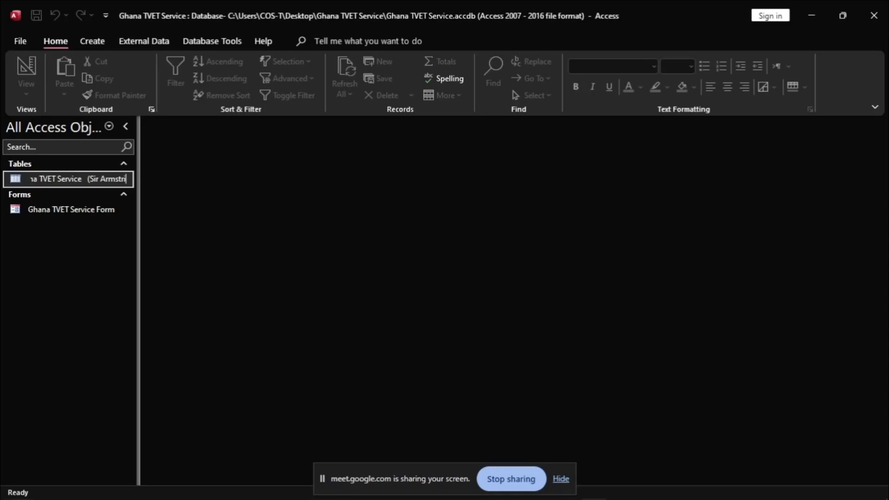
pyautogui.write('o')
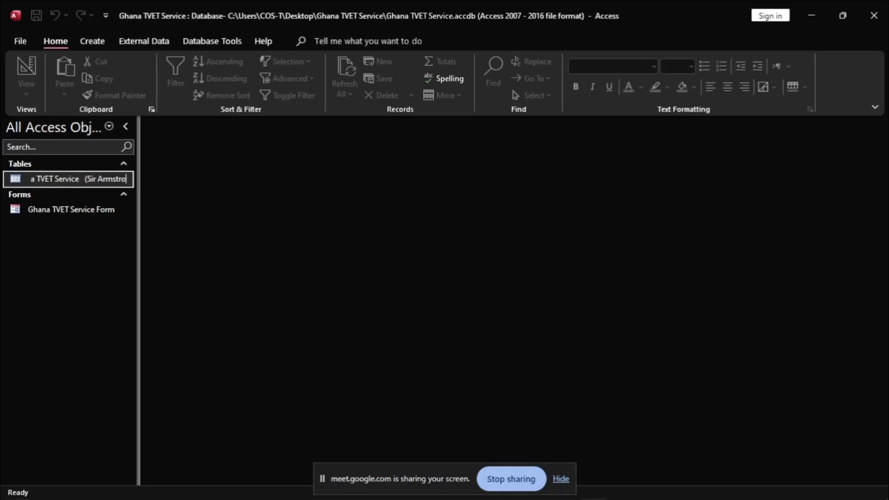
pyautogui.write('ng')
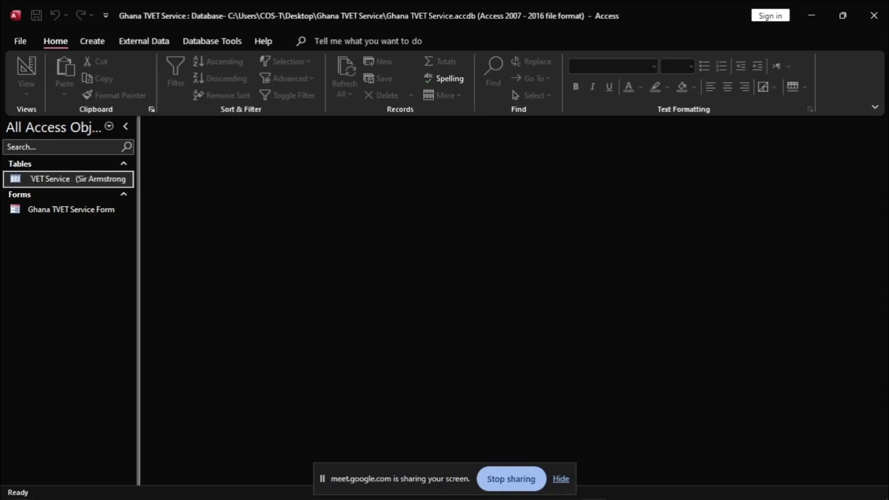
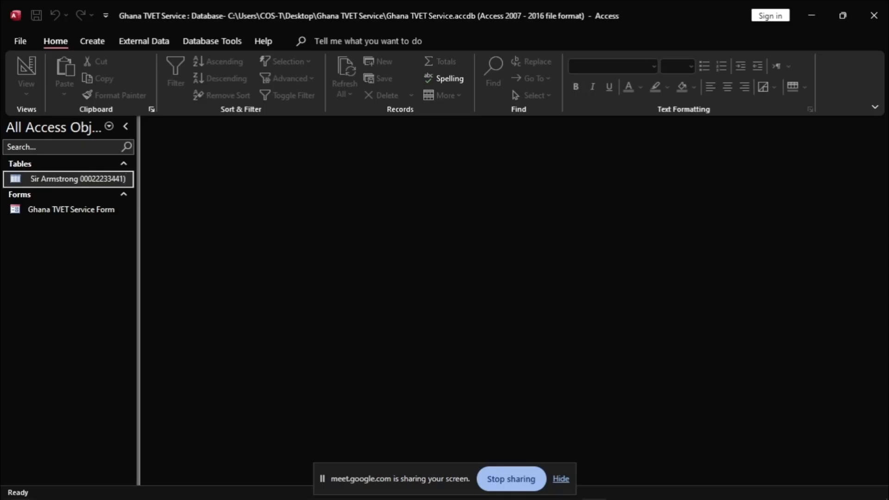
pyautogui.press('Return')
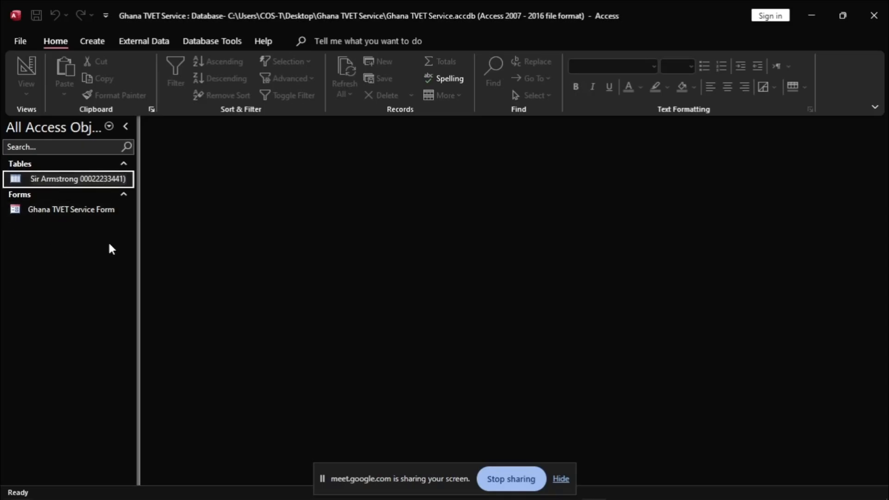
pyautogui.doubleClick(68, 178)
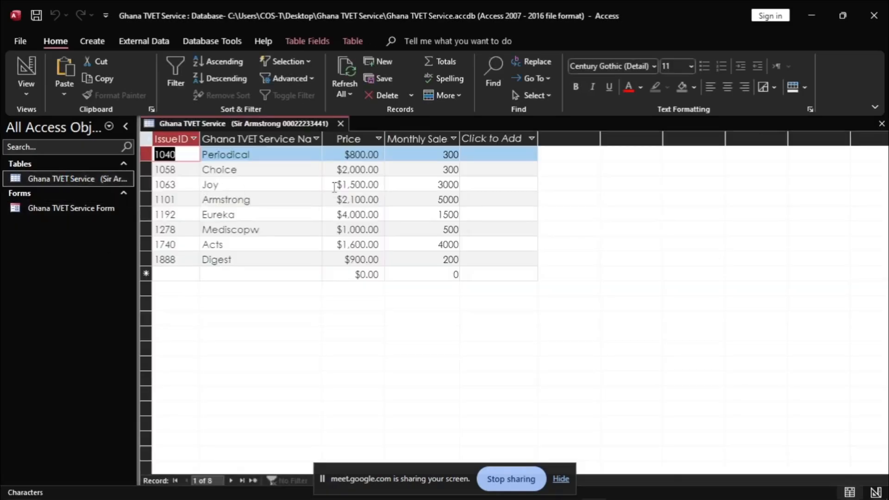
# Step: Open the renamed table in Print Preview and zoom into the page
pyautogui.click(21, 42)
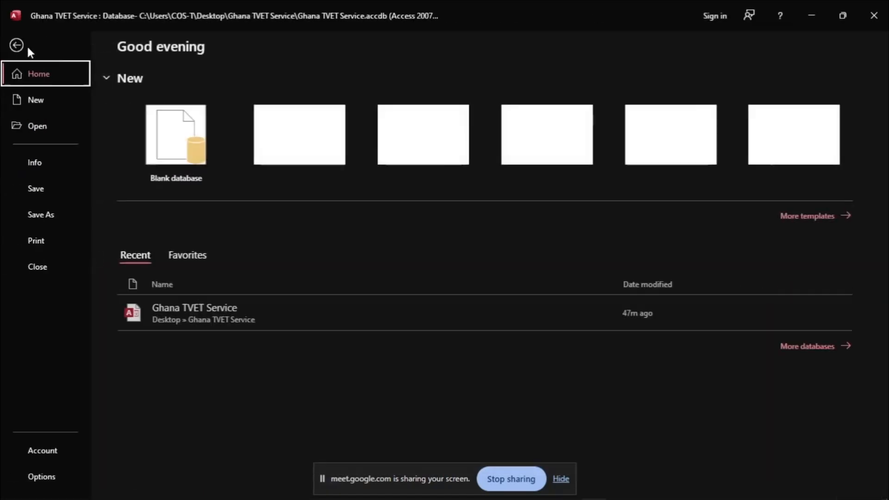
pyautogui.click(44, 244)
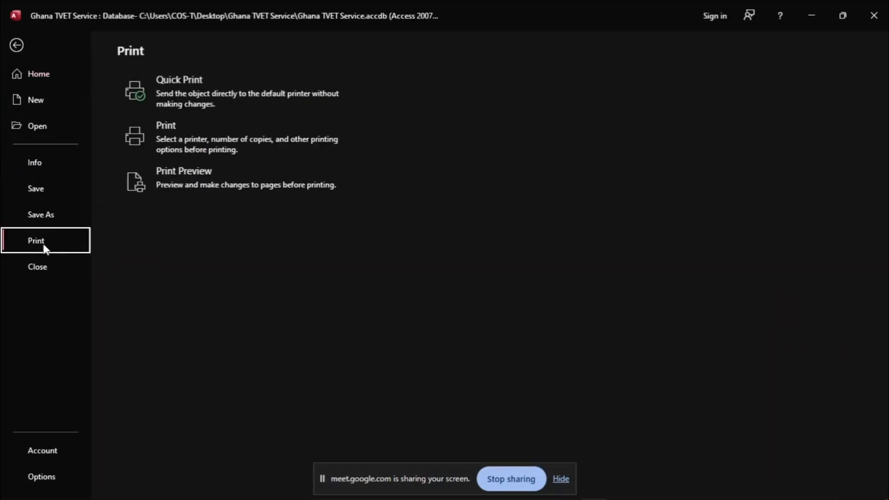
pyautogui.press('Escape')
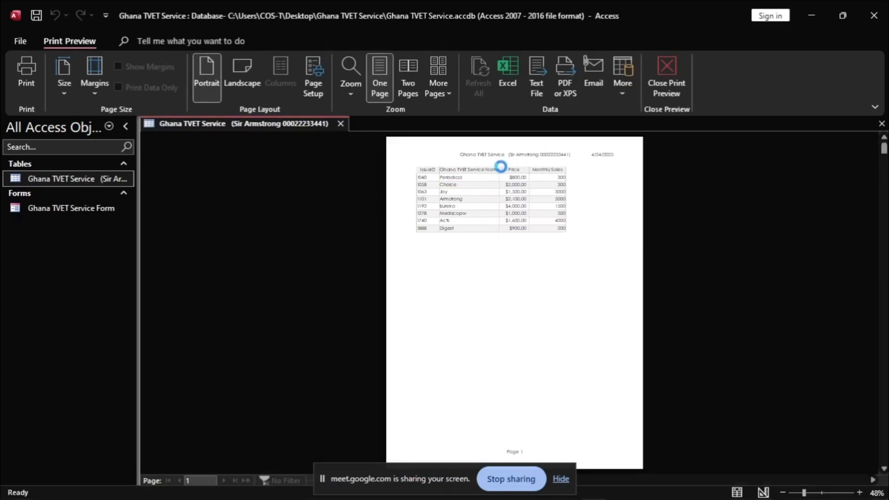
pyautogui.click(501, 168)
pyautogui.scroll(1, 541, 209)
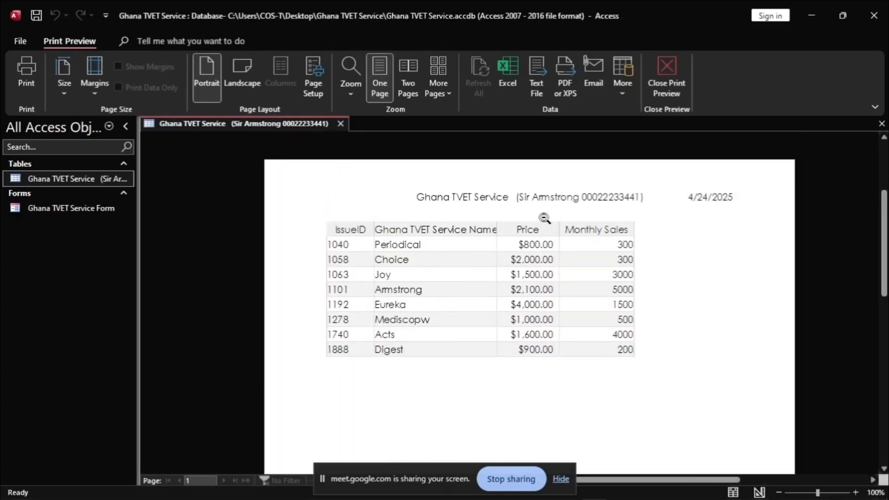